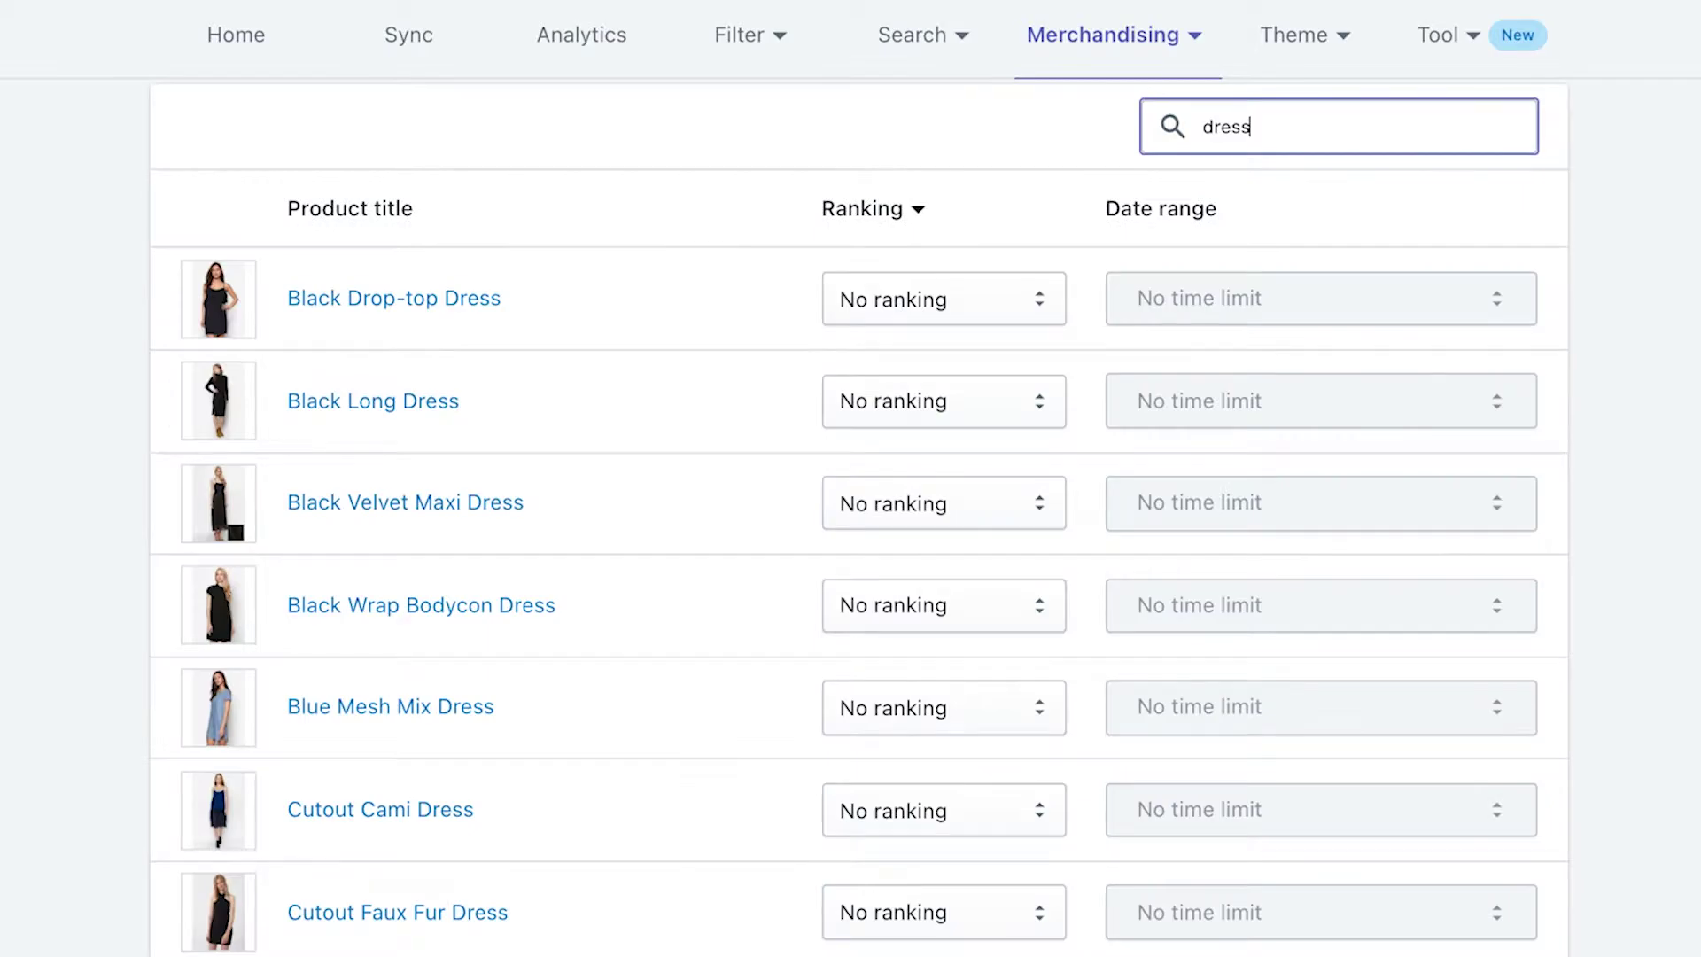
- Clear the product search and review the ranking options for 100% Leather Jacket, keeping it at No ranking
{"action": "key", "text": "ctrl+a"}
{"action": "key", "text": "BackSpace"}
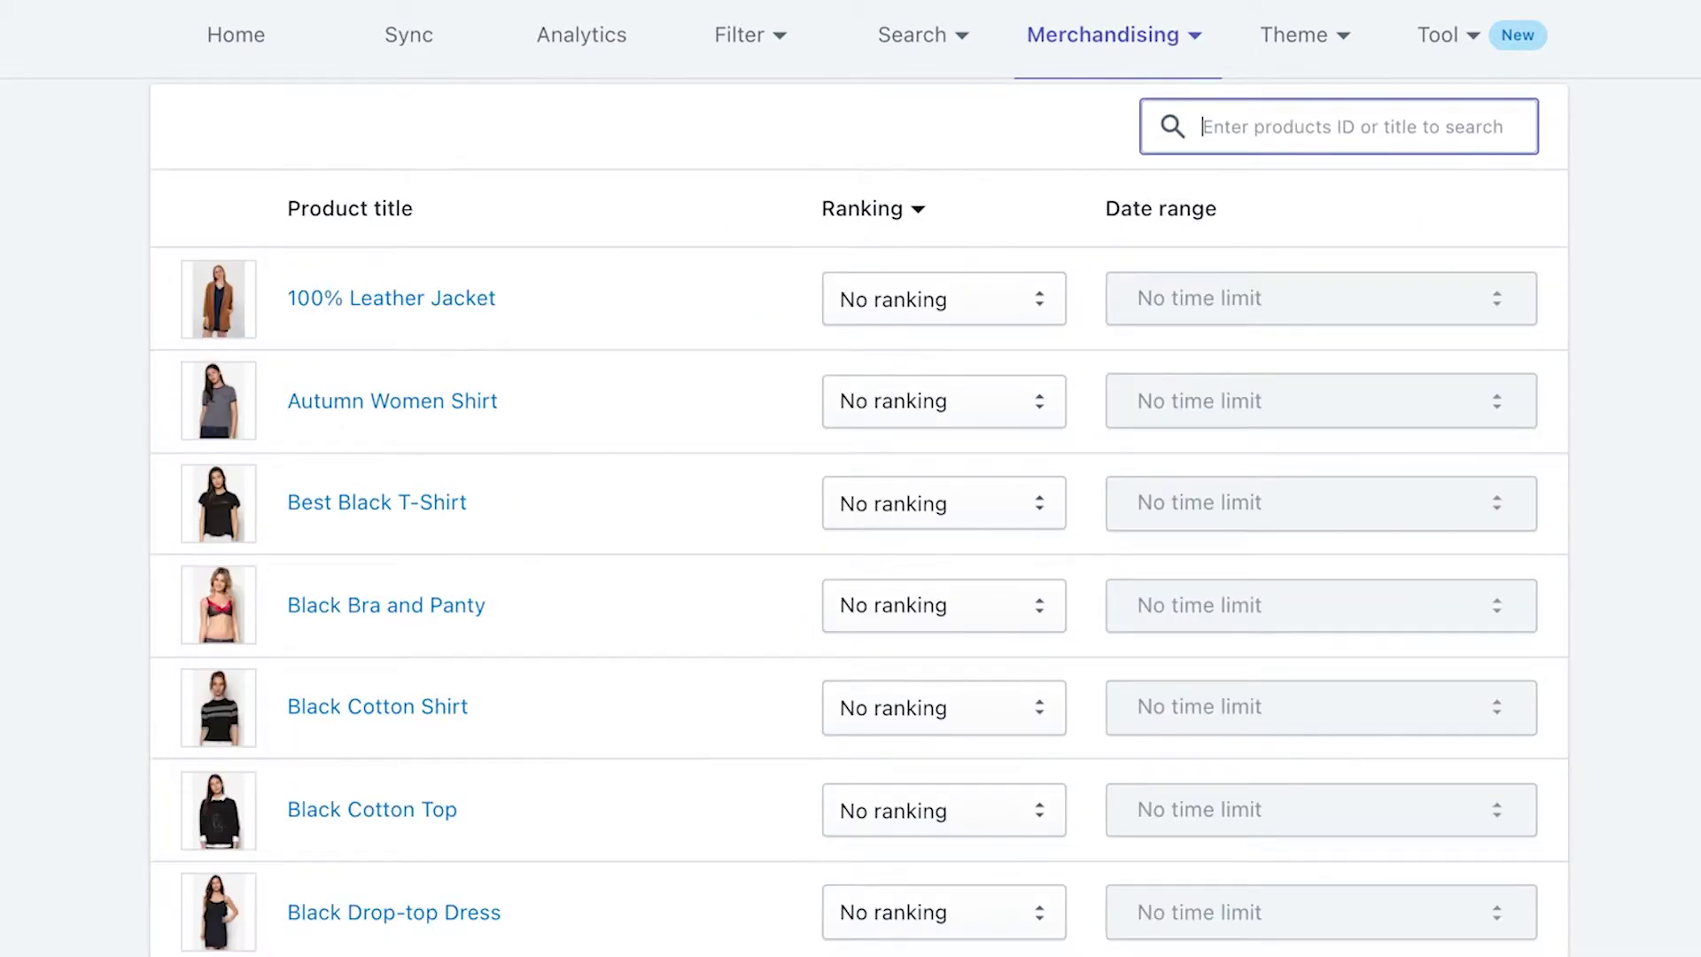
{"action": "left_click", "coordinate": [953, 299]}
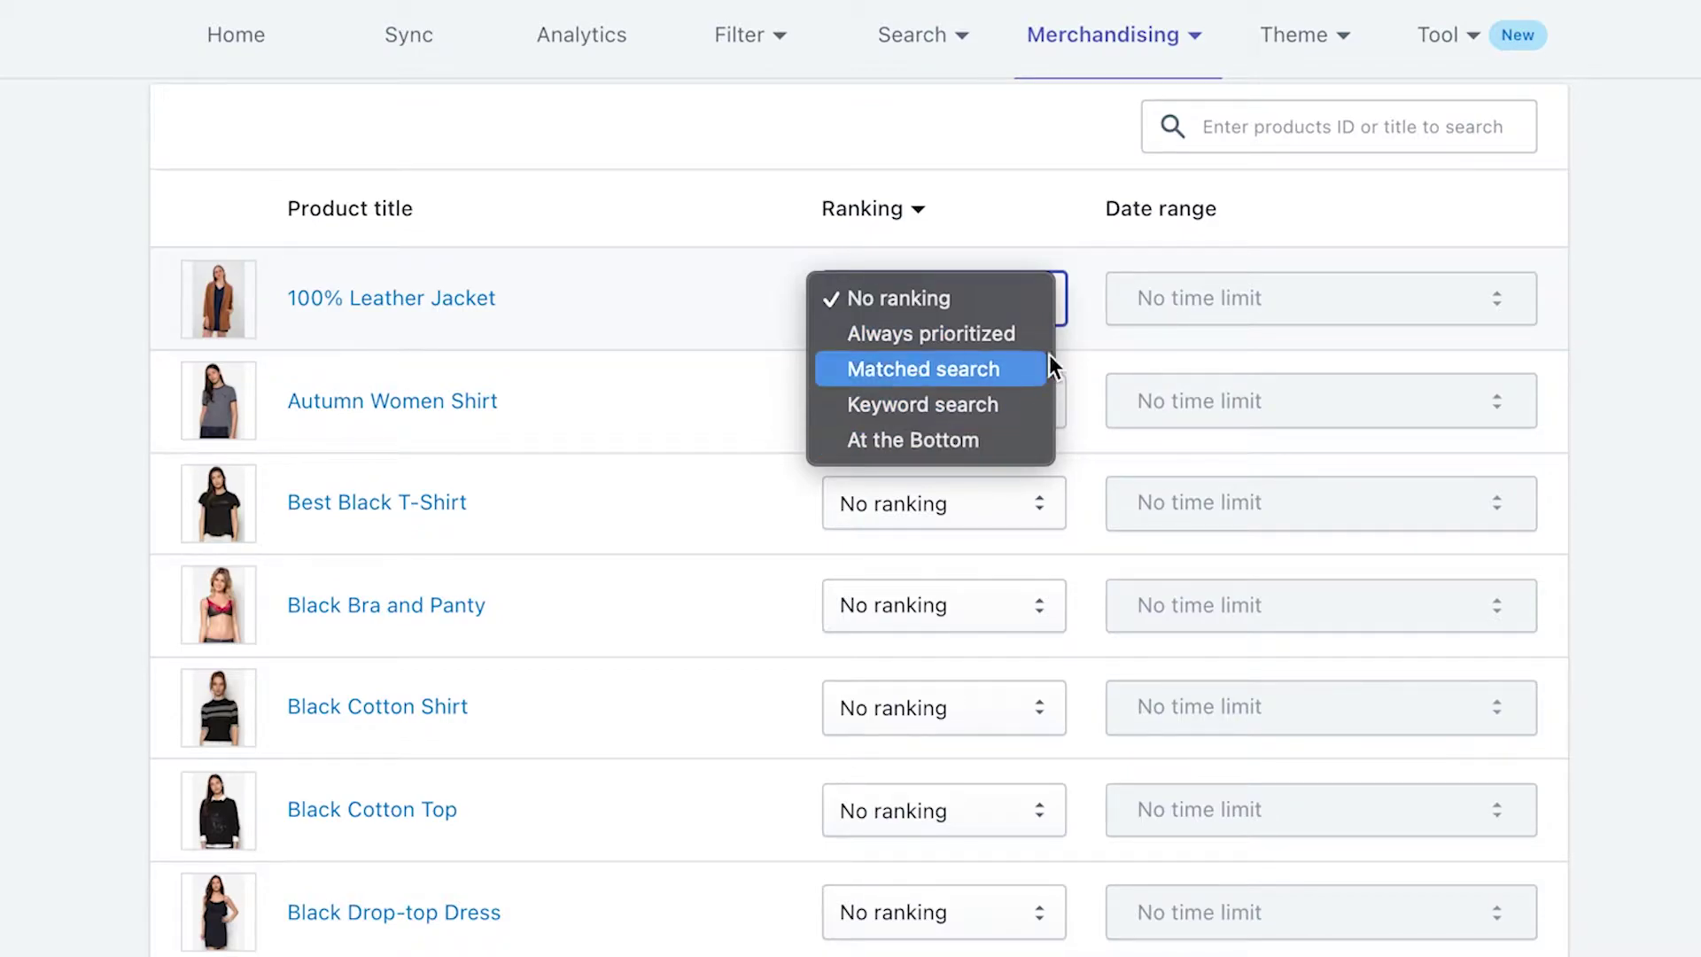
{"action": "left_click", "coordinate": [1090, 280]}
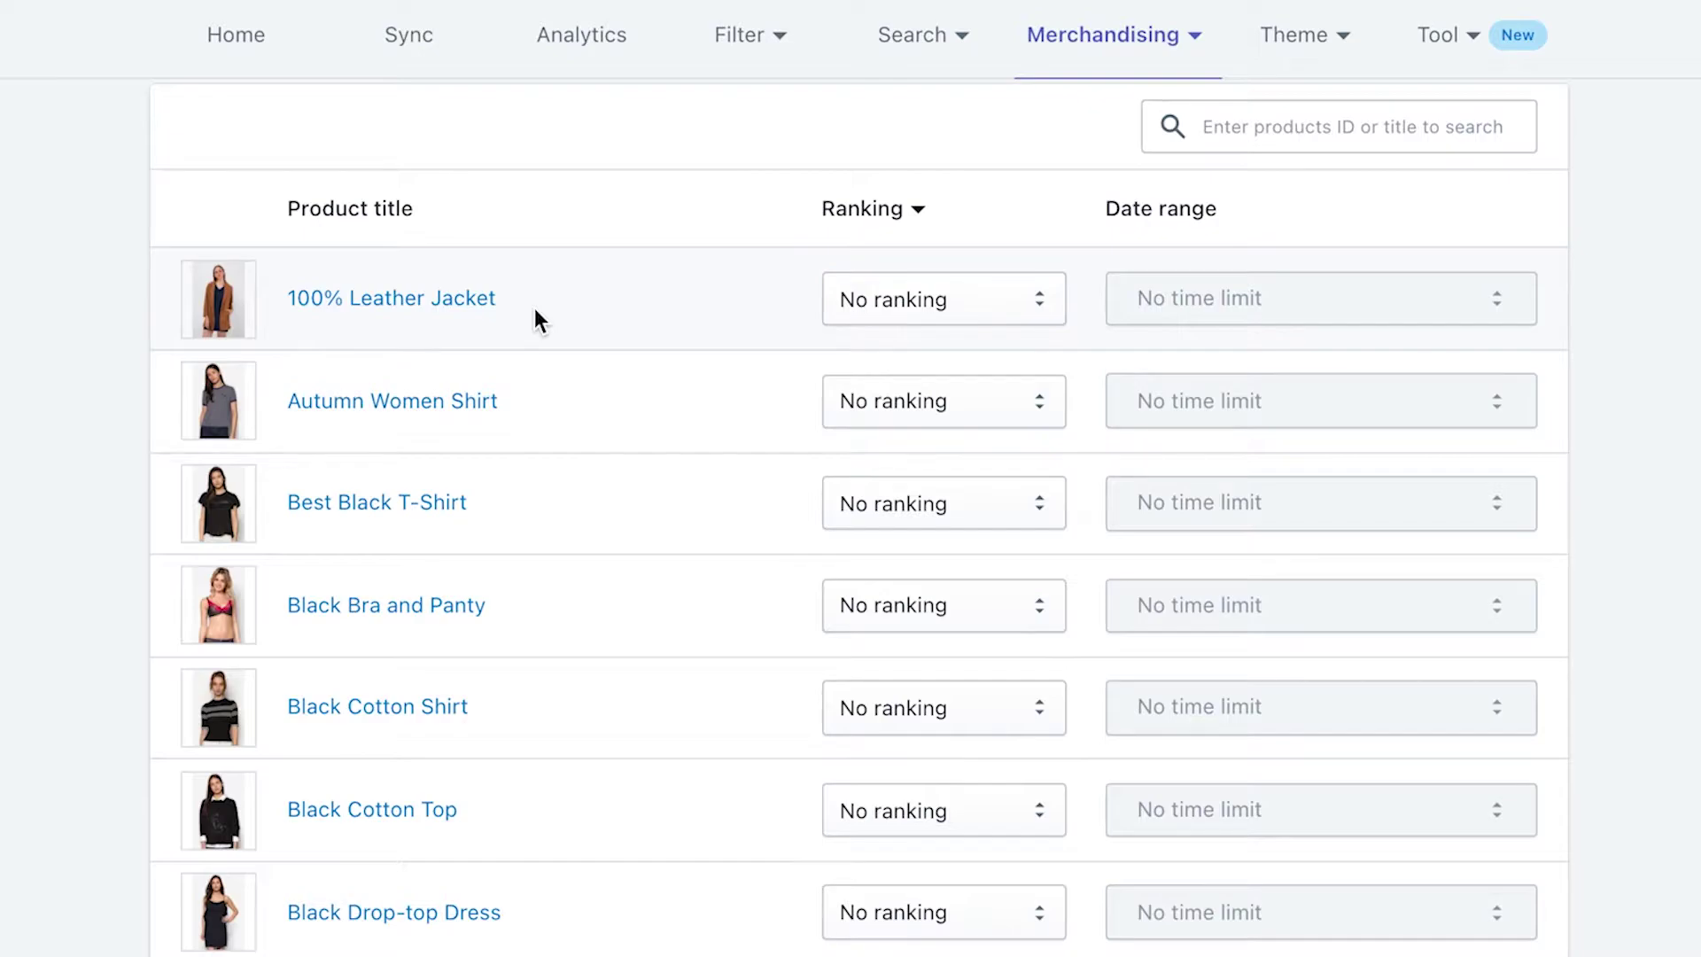
{"action": "left_click", "coordinate": [857, 299]}
{"action": "left_click", "coordinate": [882, 301]}
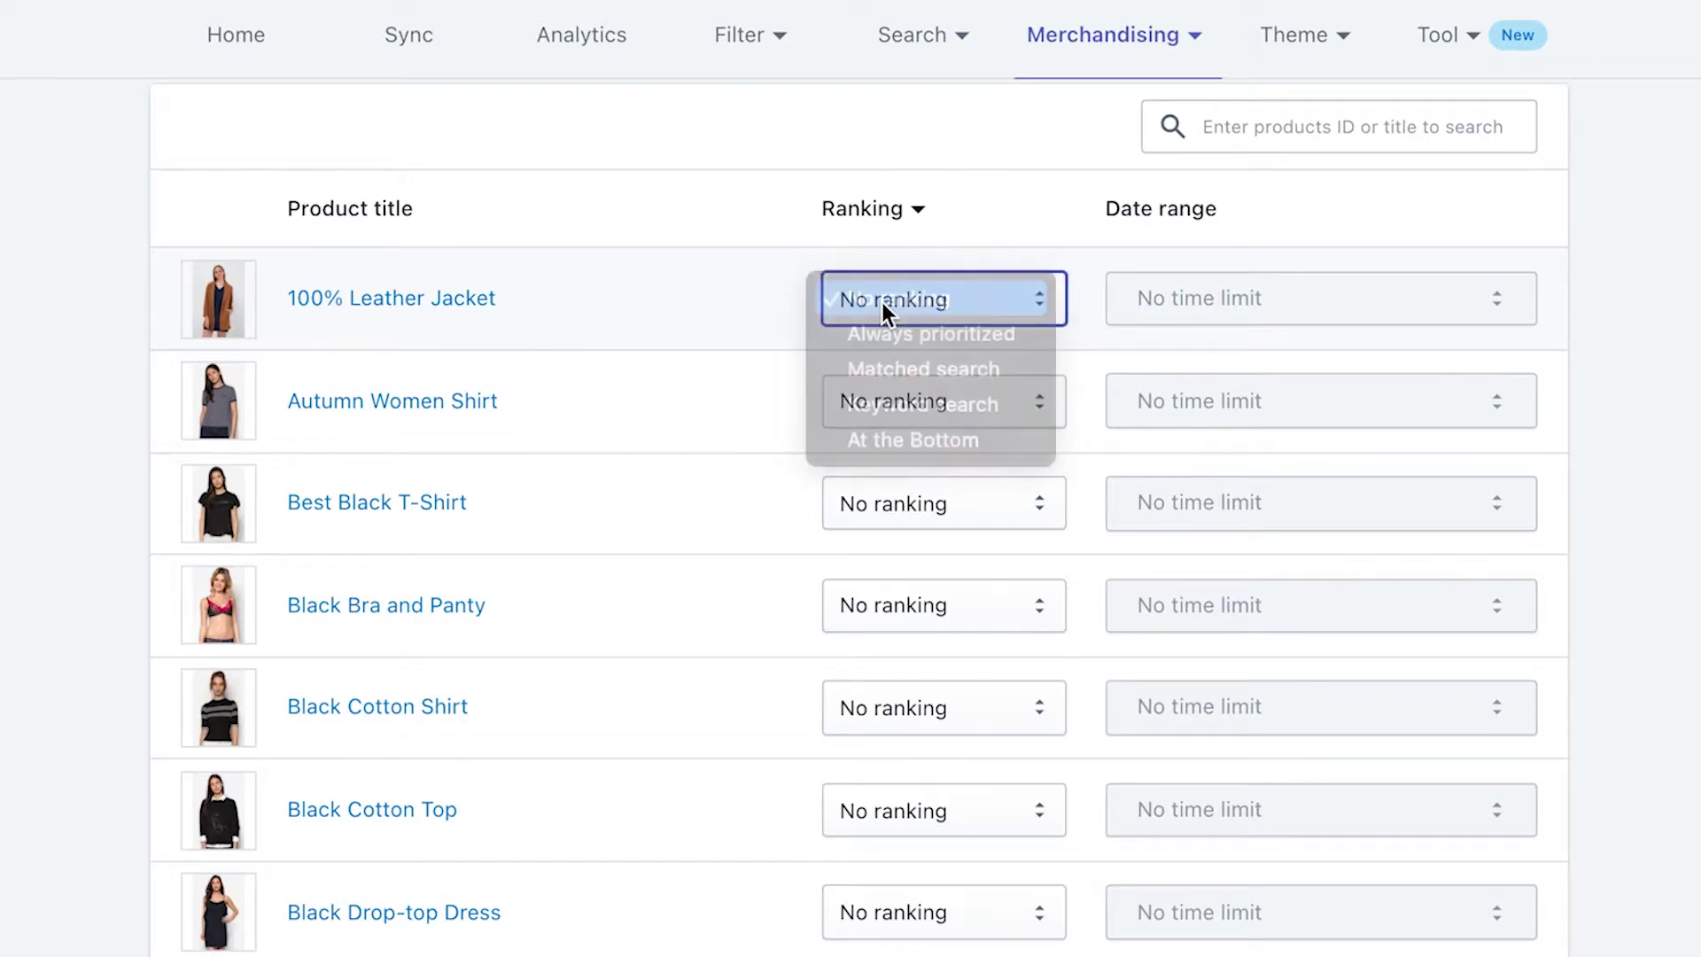
{"action": "left_click", "coordinate": [575, 420]}
- Set the ranking of Autumn Women Shirt to Always prioritized
{"action": "left_click", "coordinate": [916, 402]}
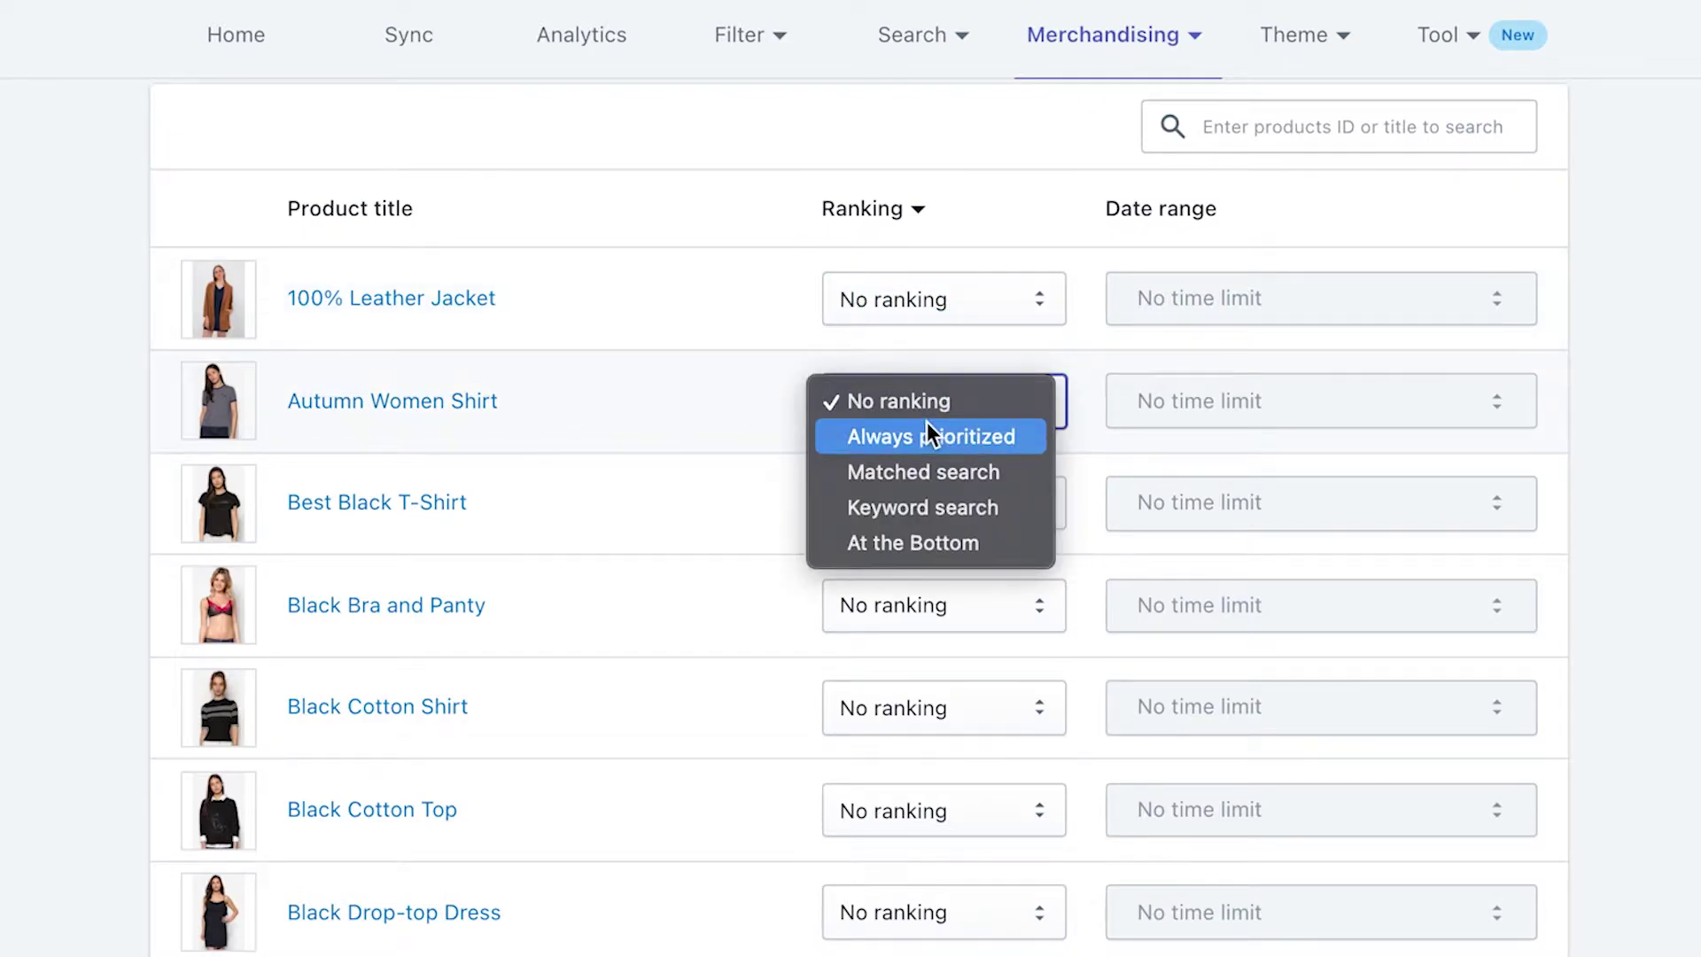
{"action": "left_click", "coordinate": [925, 426]}
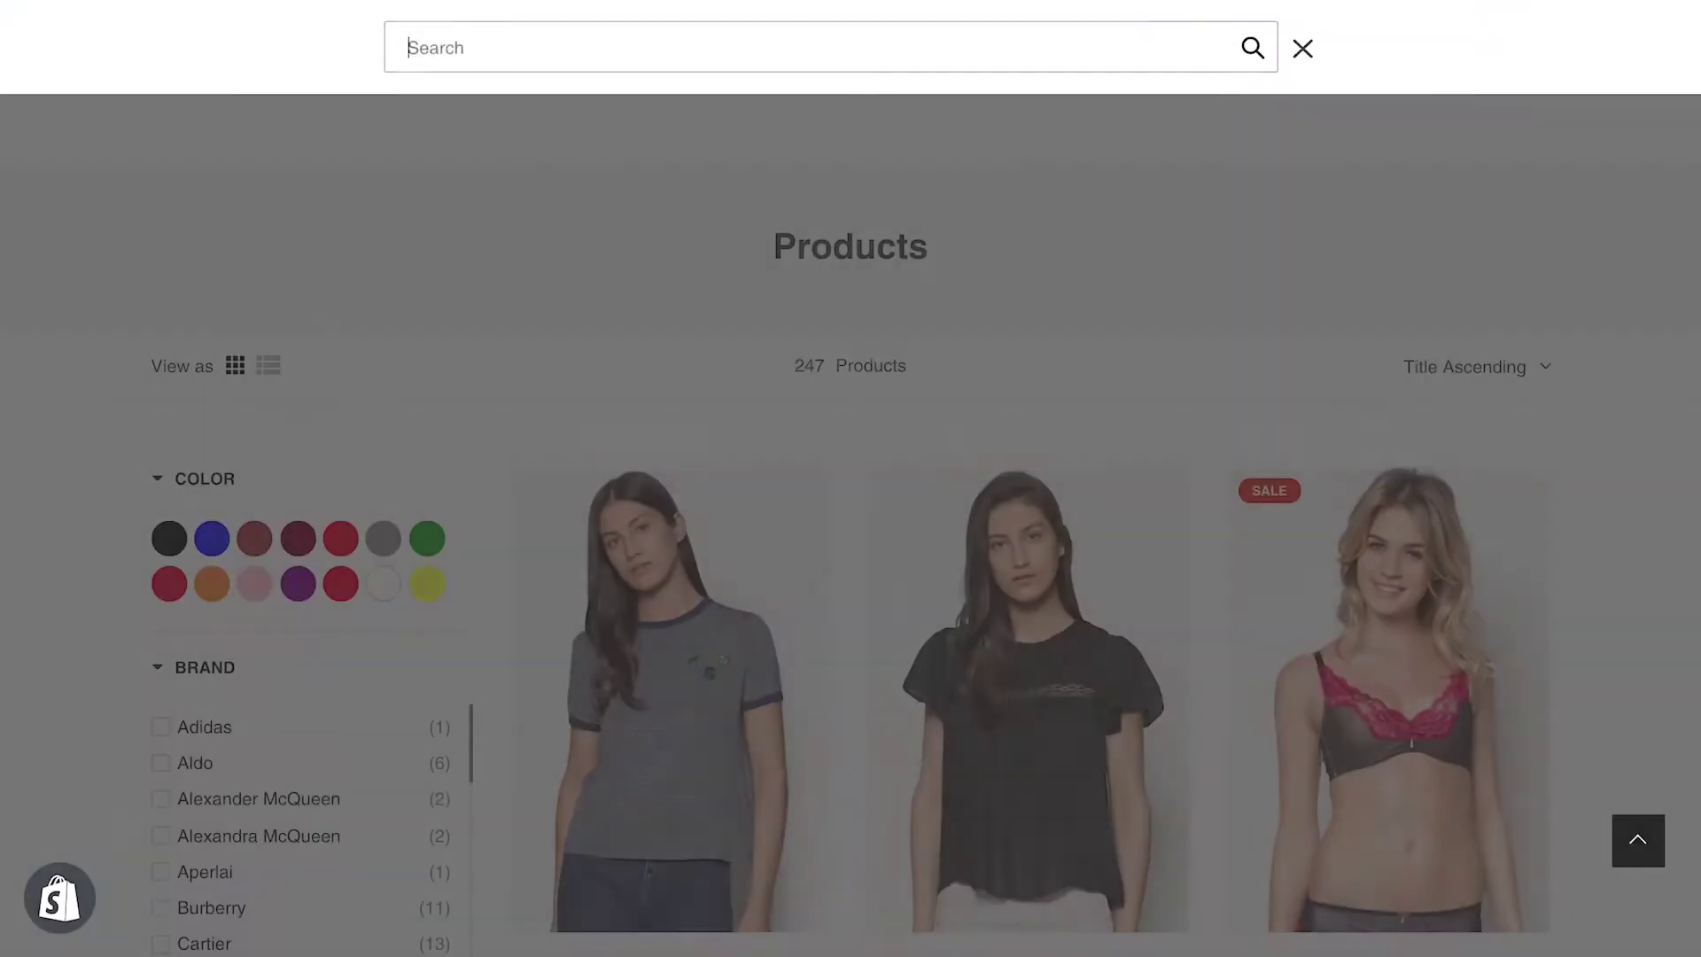
- Search the storefront for "shirt" and check where Autumn Women Shirt is placed in the results
{"action": "type", "text": "shirt"}
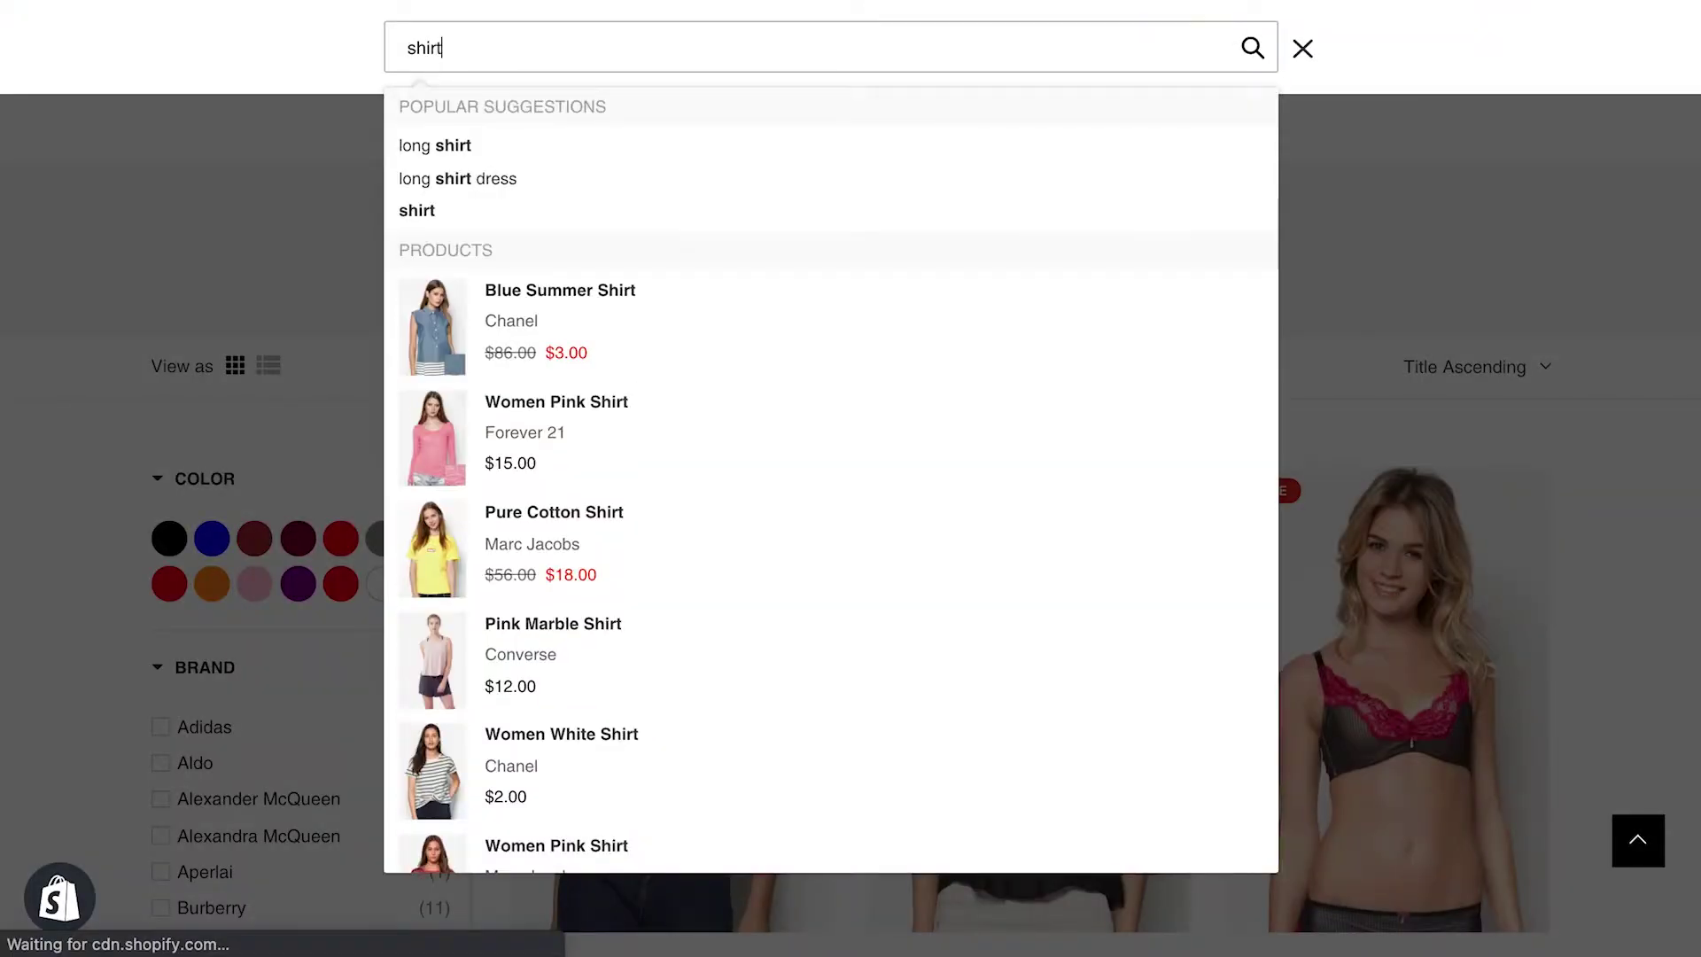
{"action": "key", "text": "Return"}
{"action": "scroll", "coordinate": [1415, 523], "scroll_direction": "down", "scroll_amount": 5}
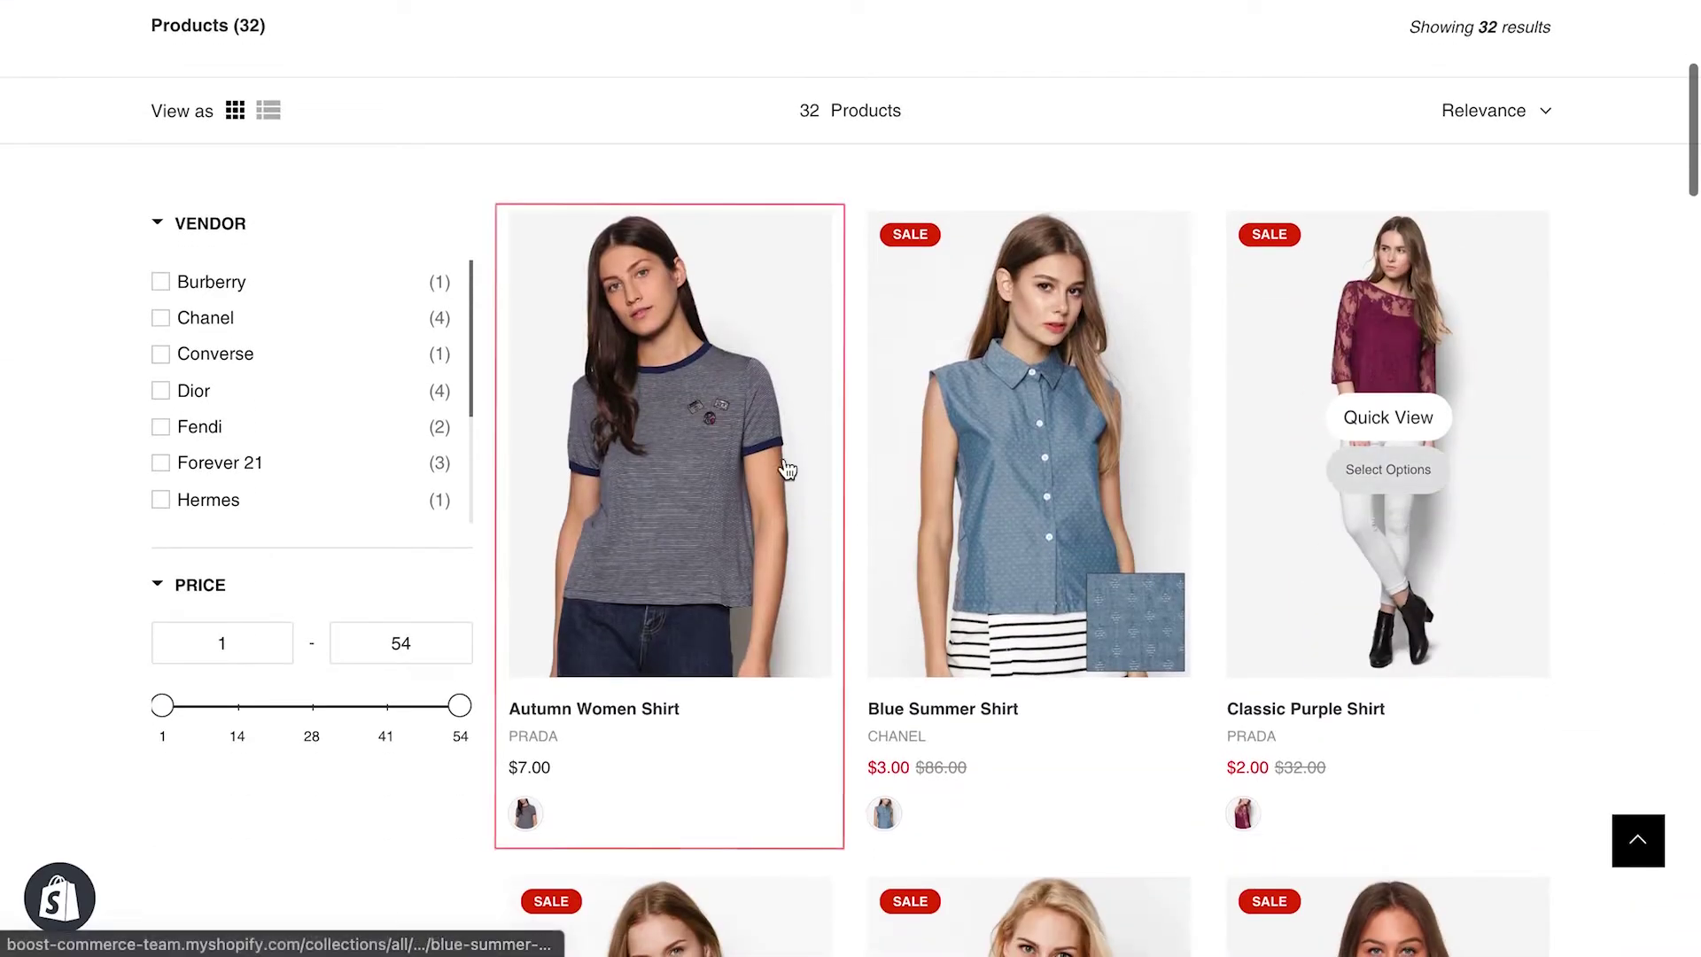
{"action": "scroll", "coordinate": [665, 399], "scroll_direction": "up", "scroll_amount": 5}
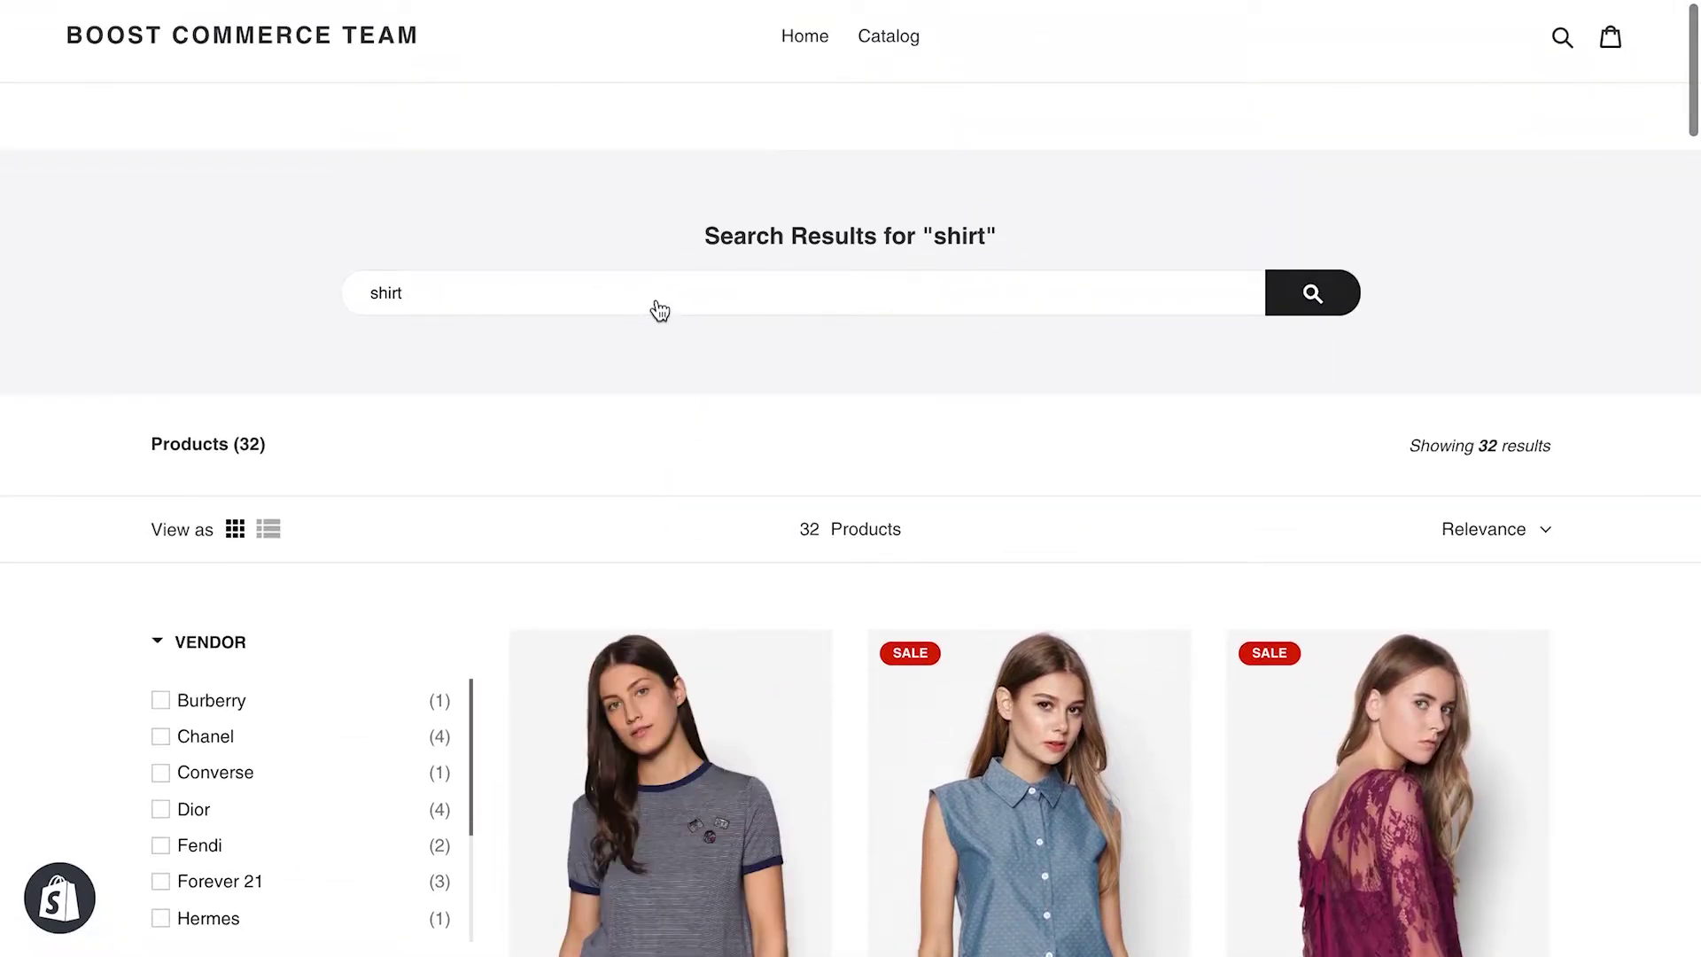
- Search the storefront for the unrelated term "ghs" and examine which products are listed
{"action": "left_click", "coordinate": [661, 310]}
{"action": "type", "text": "ghs"}
{"action": "key", "text": "Return"}
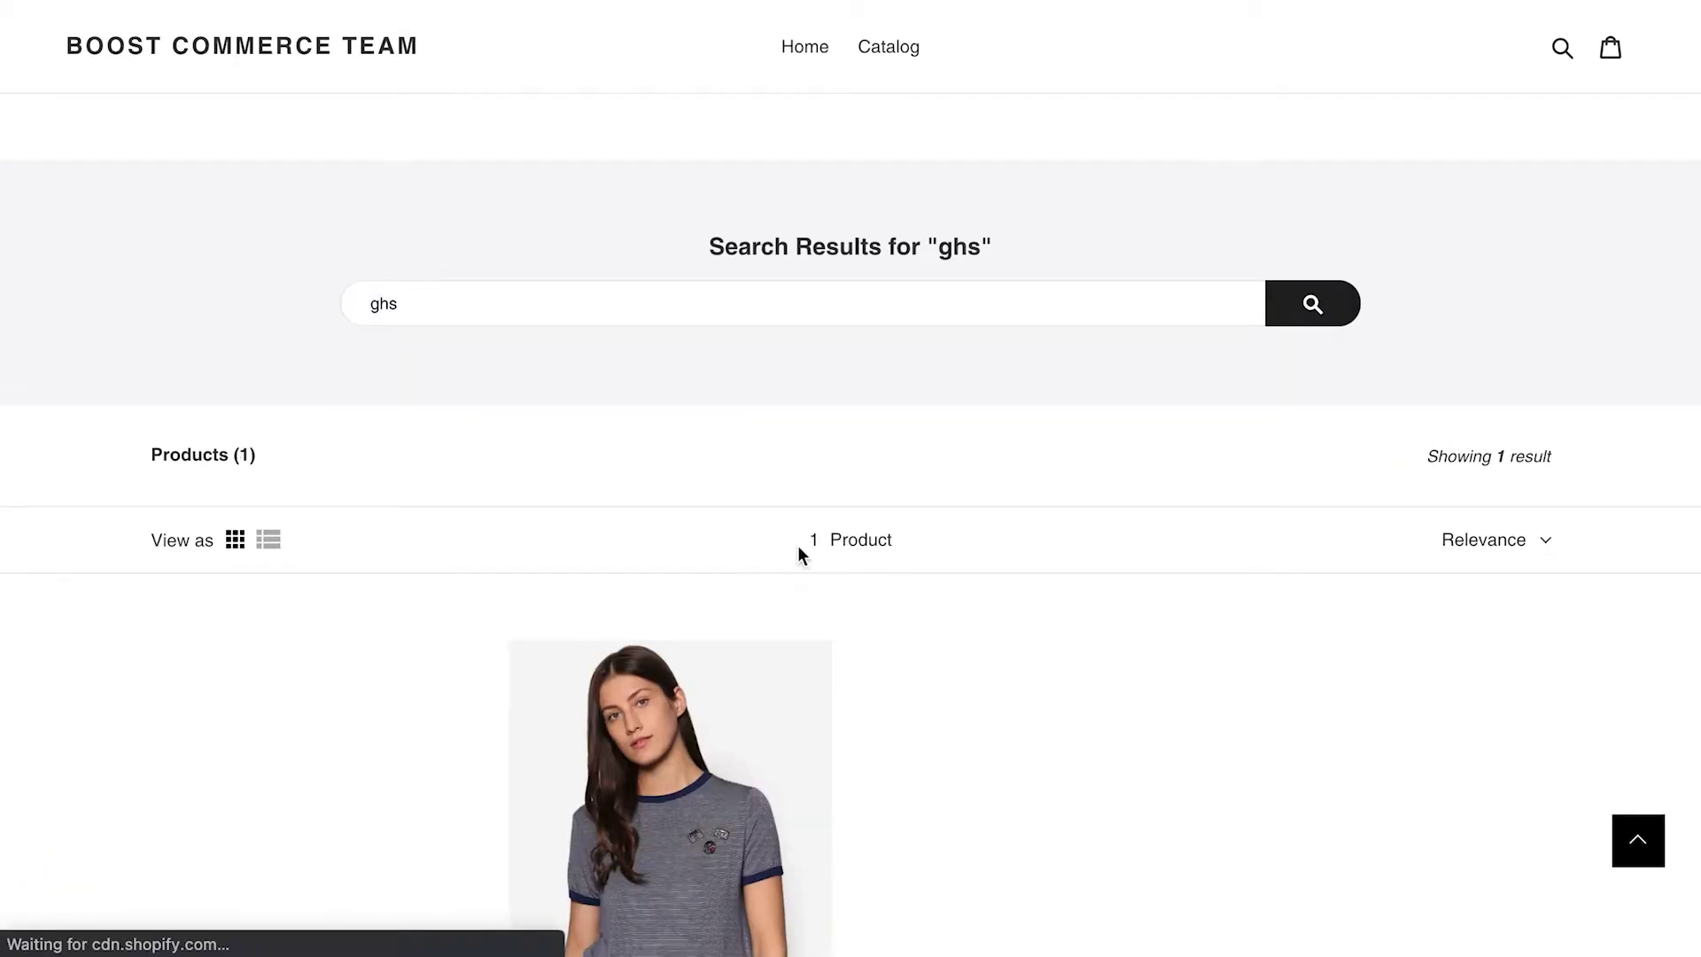
{"action": "scroll", "coordinate": [971, 811], "scroll_direction": "down", "scroll_amount": 3}
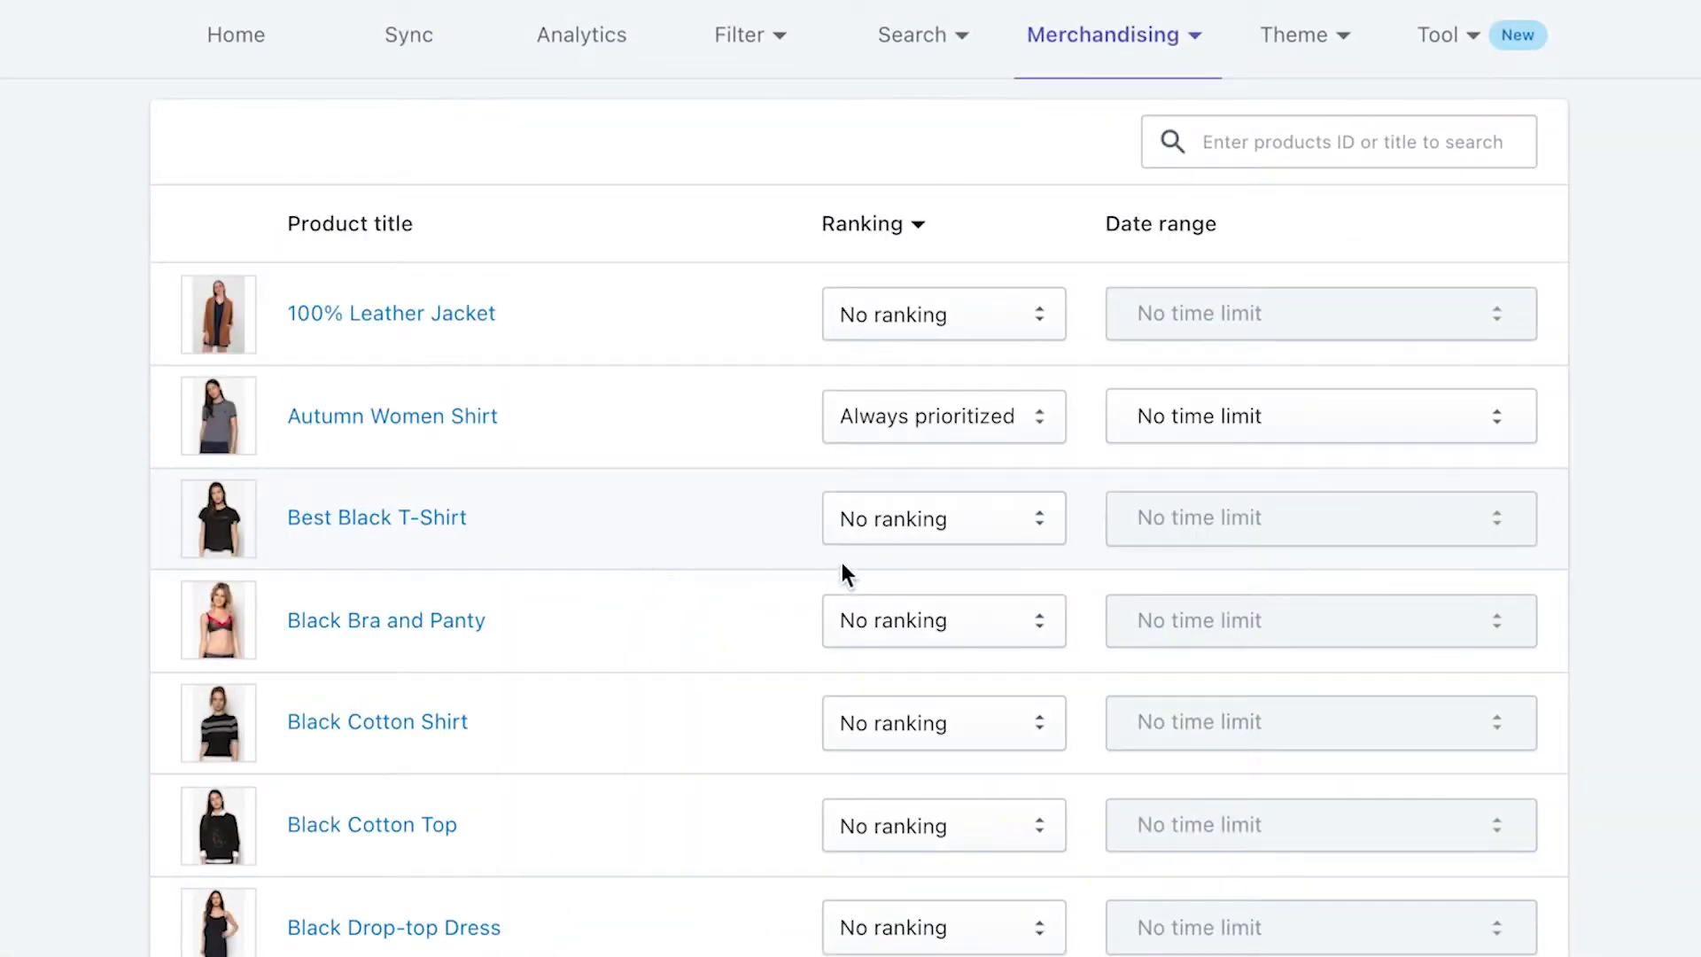
- Set the ranking of Best Black T-Shirt to Matched search in the product ranking list
{"action": "left_click", "coordinate": [918, 530]}
{"action": "left_click", "coordinate": [928, 592]}
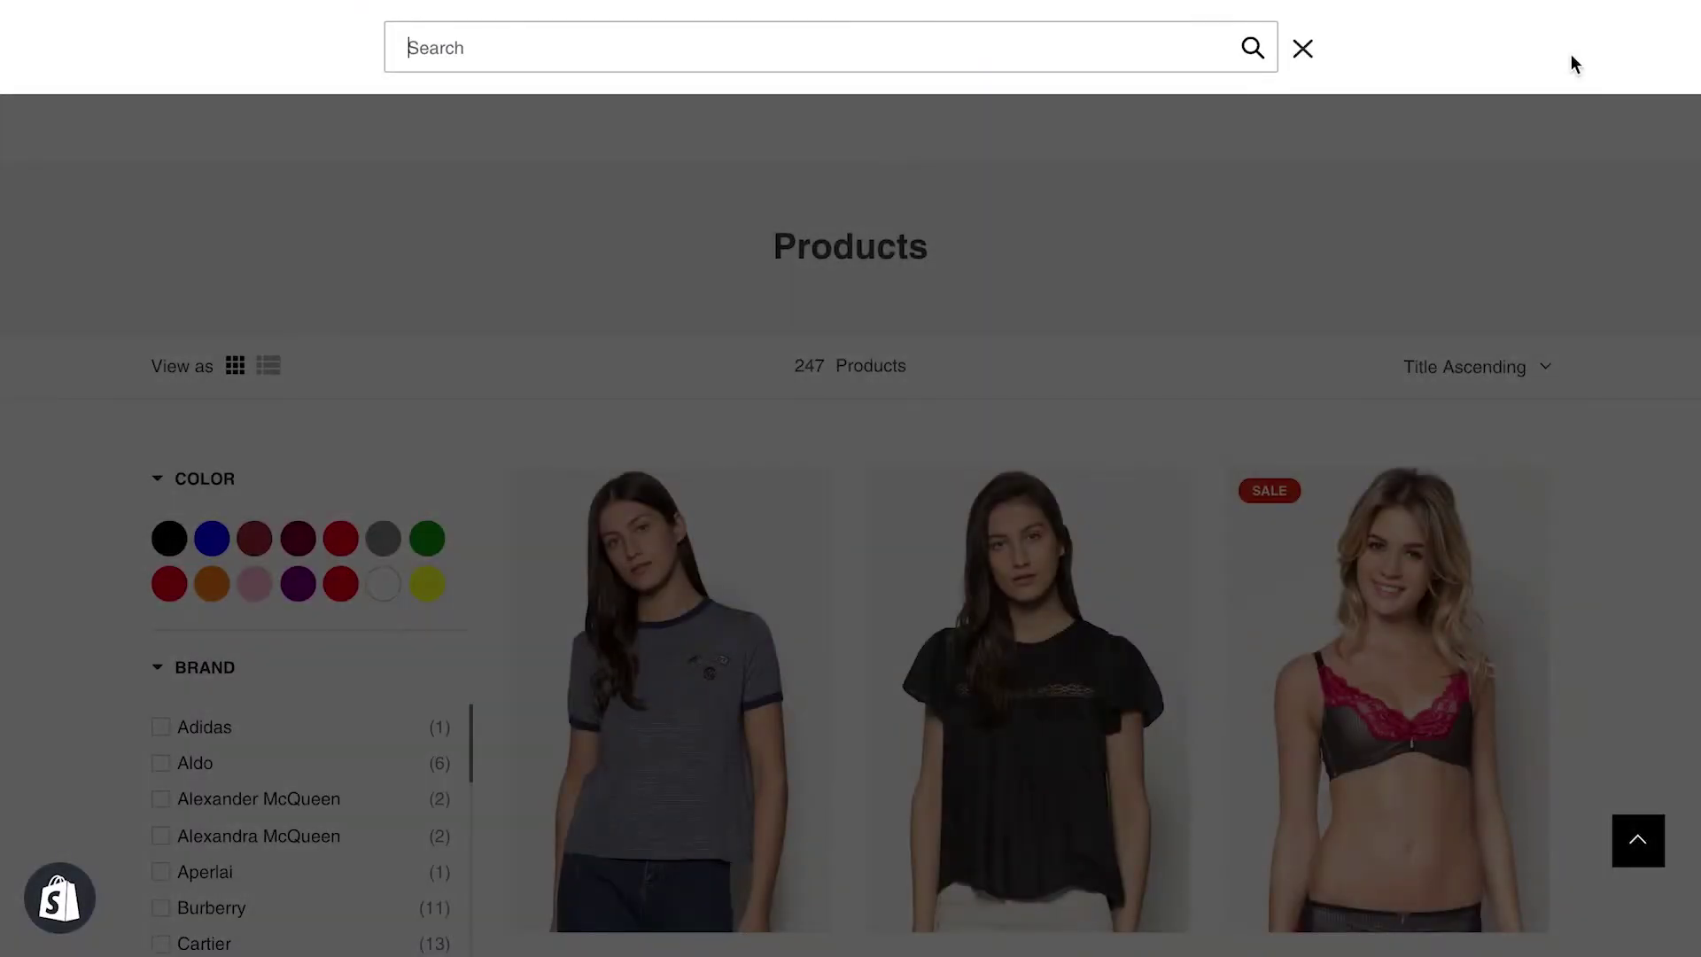
- Search the storefront for "black shirt" and check the position of Best Black T-Shirt
{"action": "type", "text": "black shirt"}
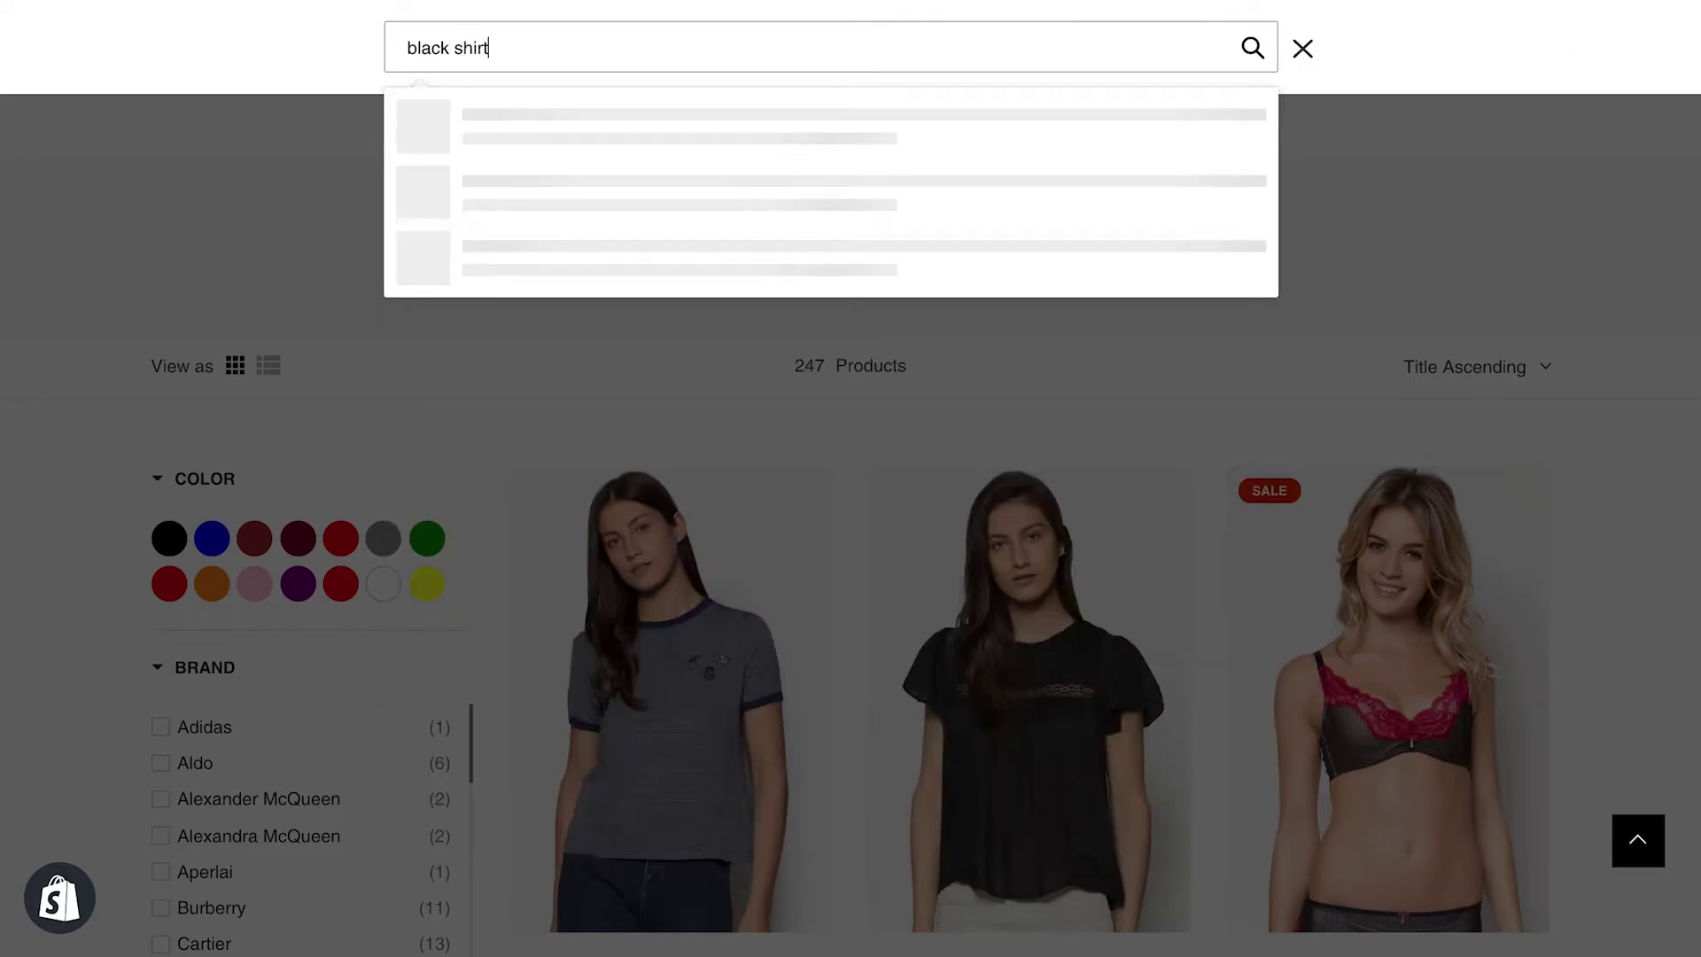
{"action": "key", "text": "Return"}
{"action": "scroll", "coordinate": [1393, 532], "scroll_direction": "down", "scroll_amount": 4}
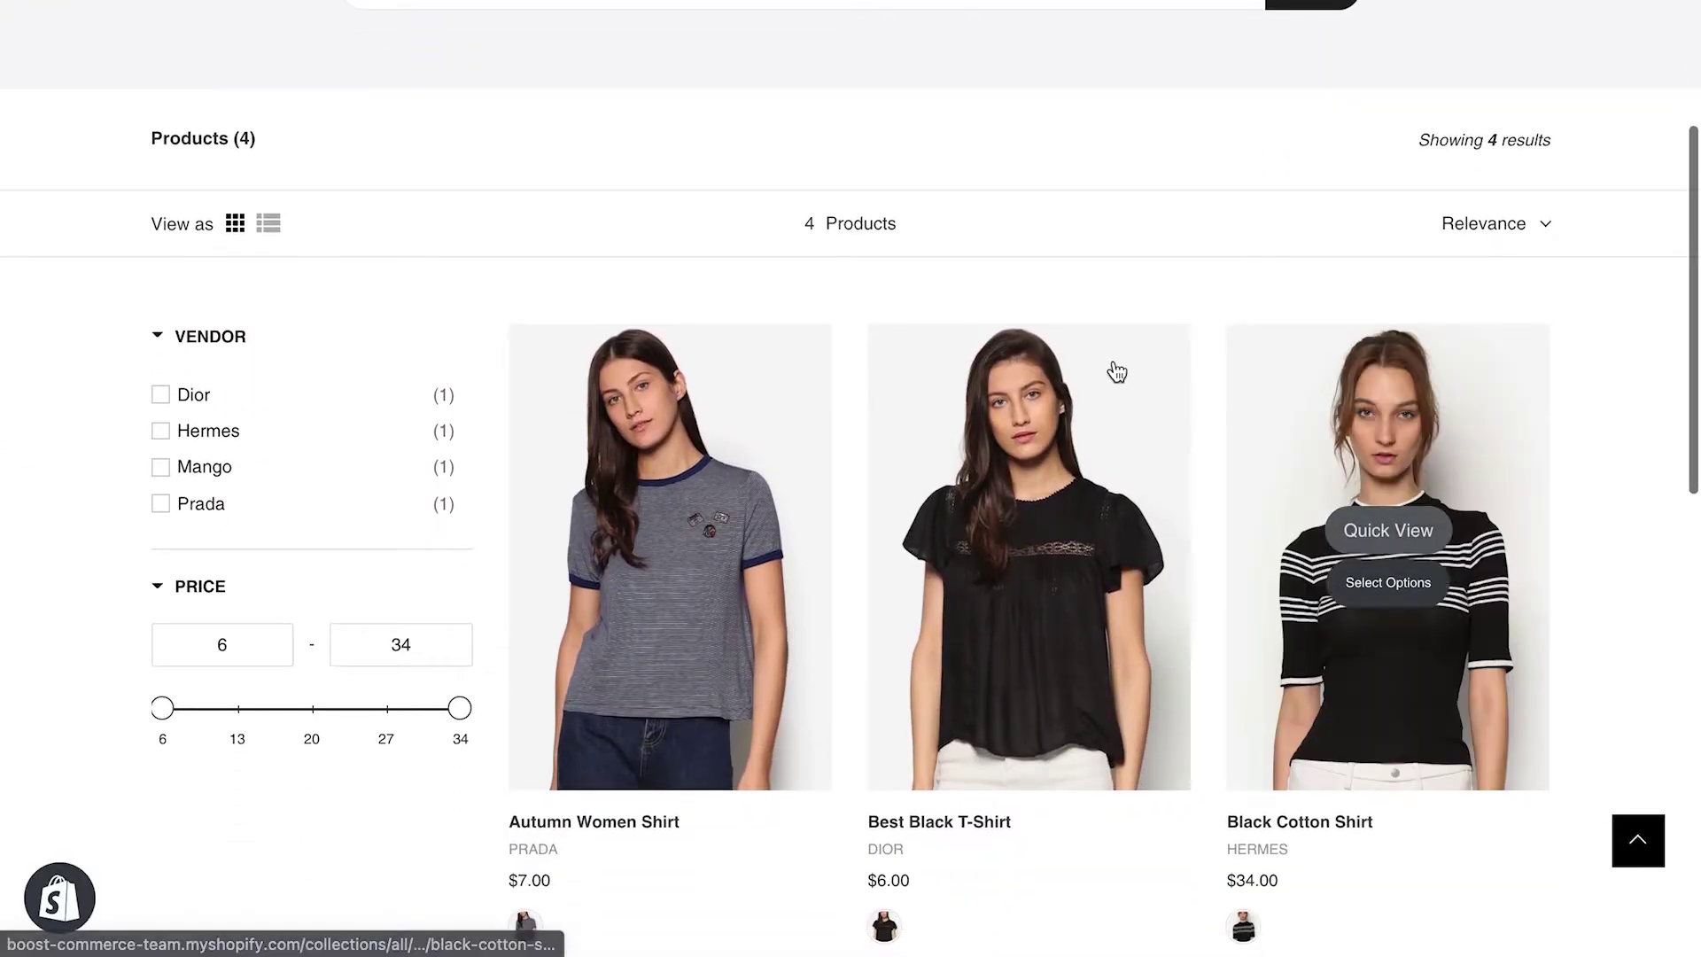
{"action": "mouse_move", "coordinate": [998, 769]}
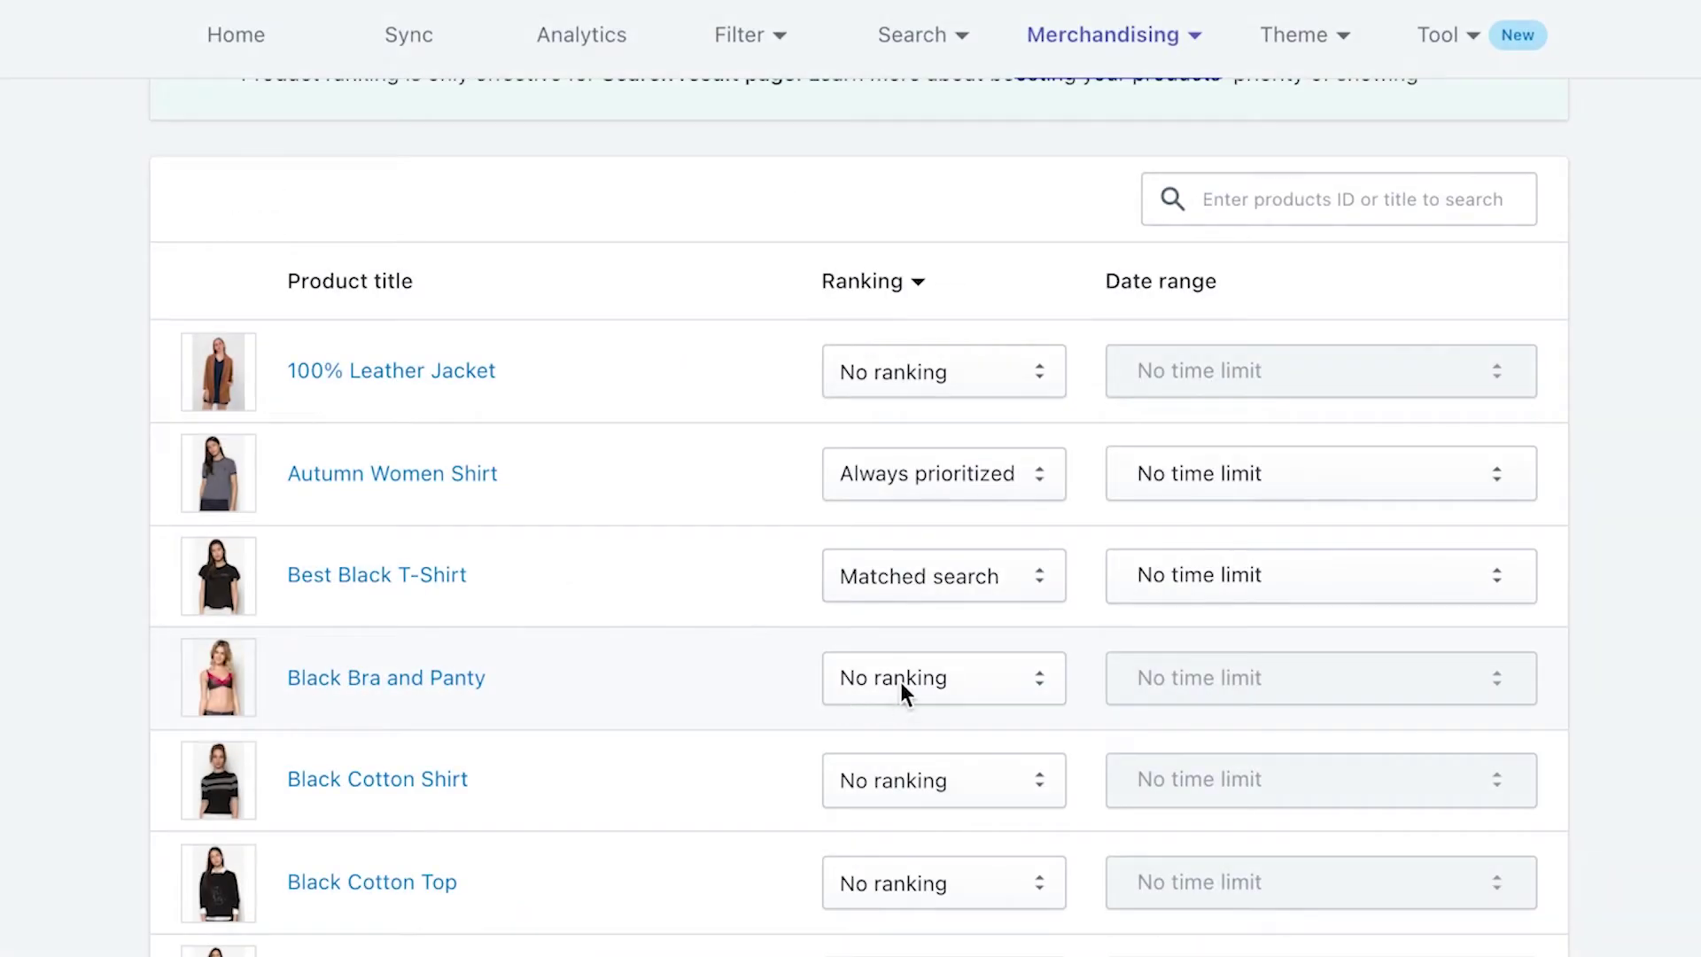
- Set the ranking of Black Bra and Panty to Keyword search with the search keys underwear, lingerie and intimate
{"action": "left_click", "coordinate": [900, 681]}
{"action": "left_click", "coordinate": [914, 776]}
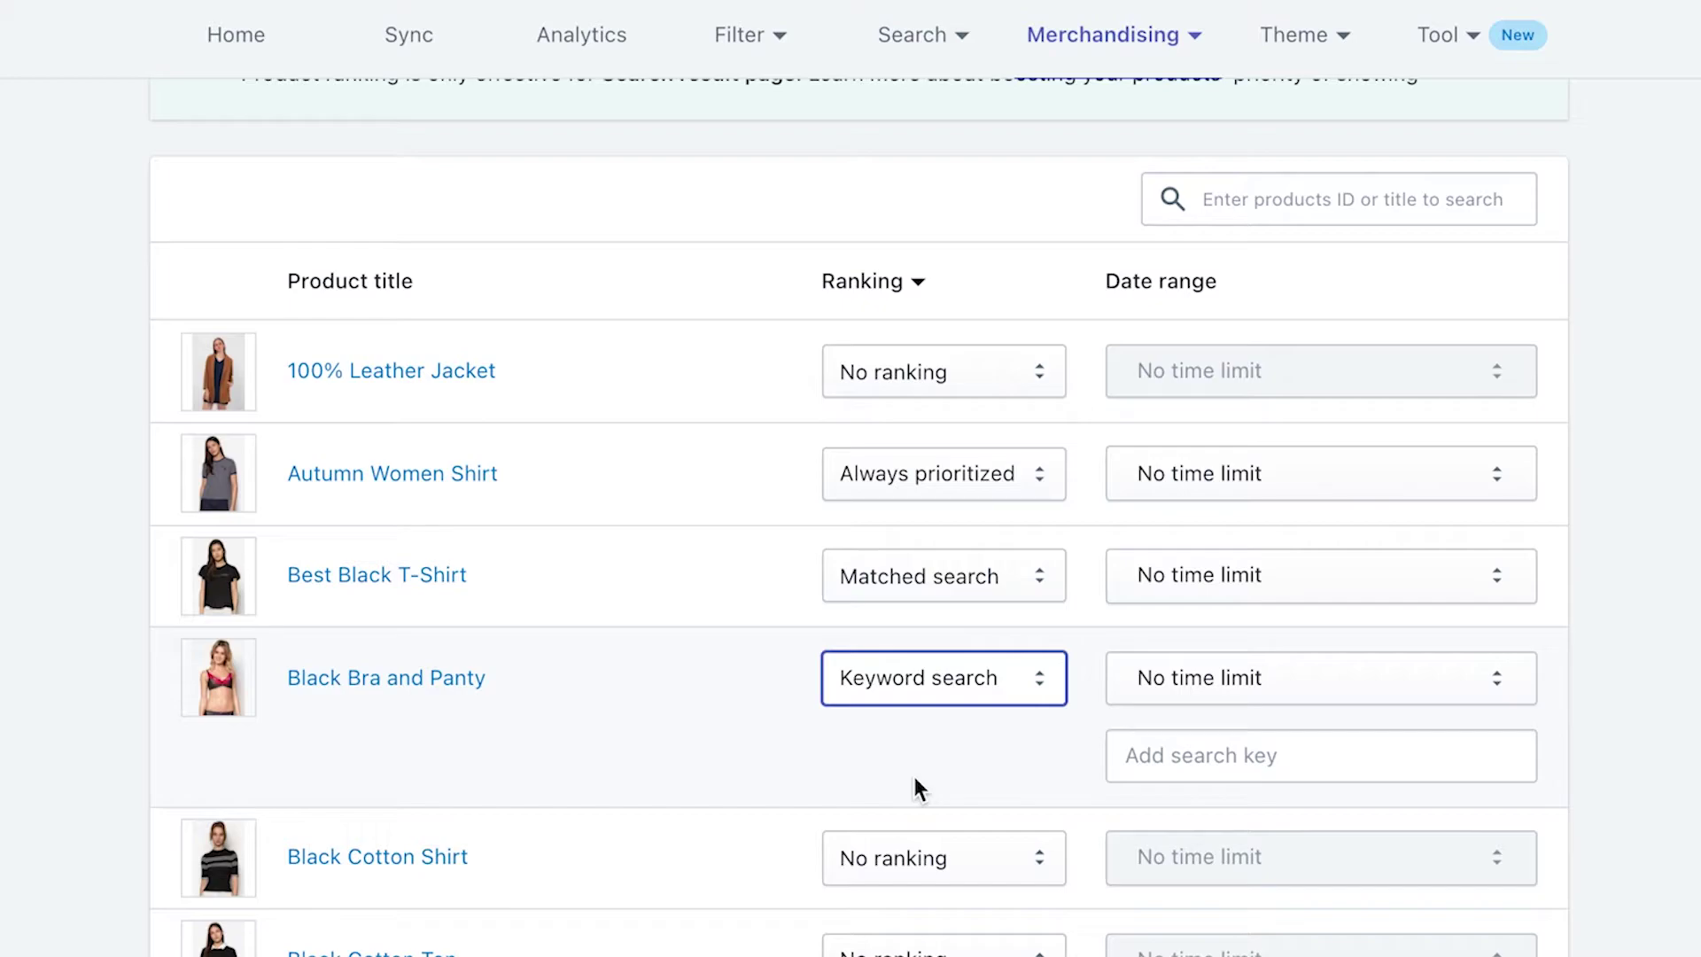
{"action": "left_click", "coordinate": [1192, 755]}
{"action": "left_click", "coordinate": [1212, 873]}
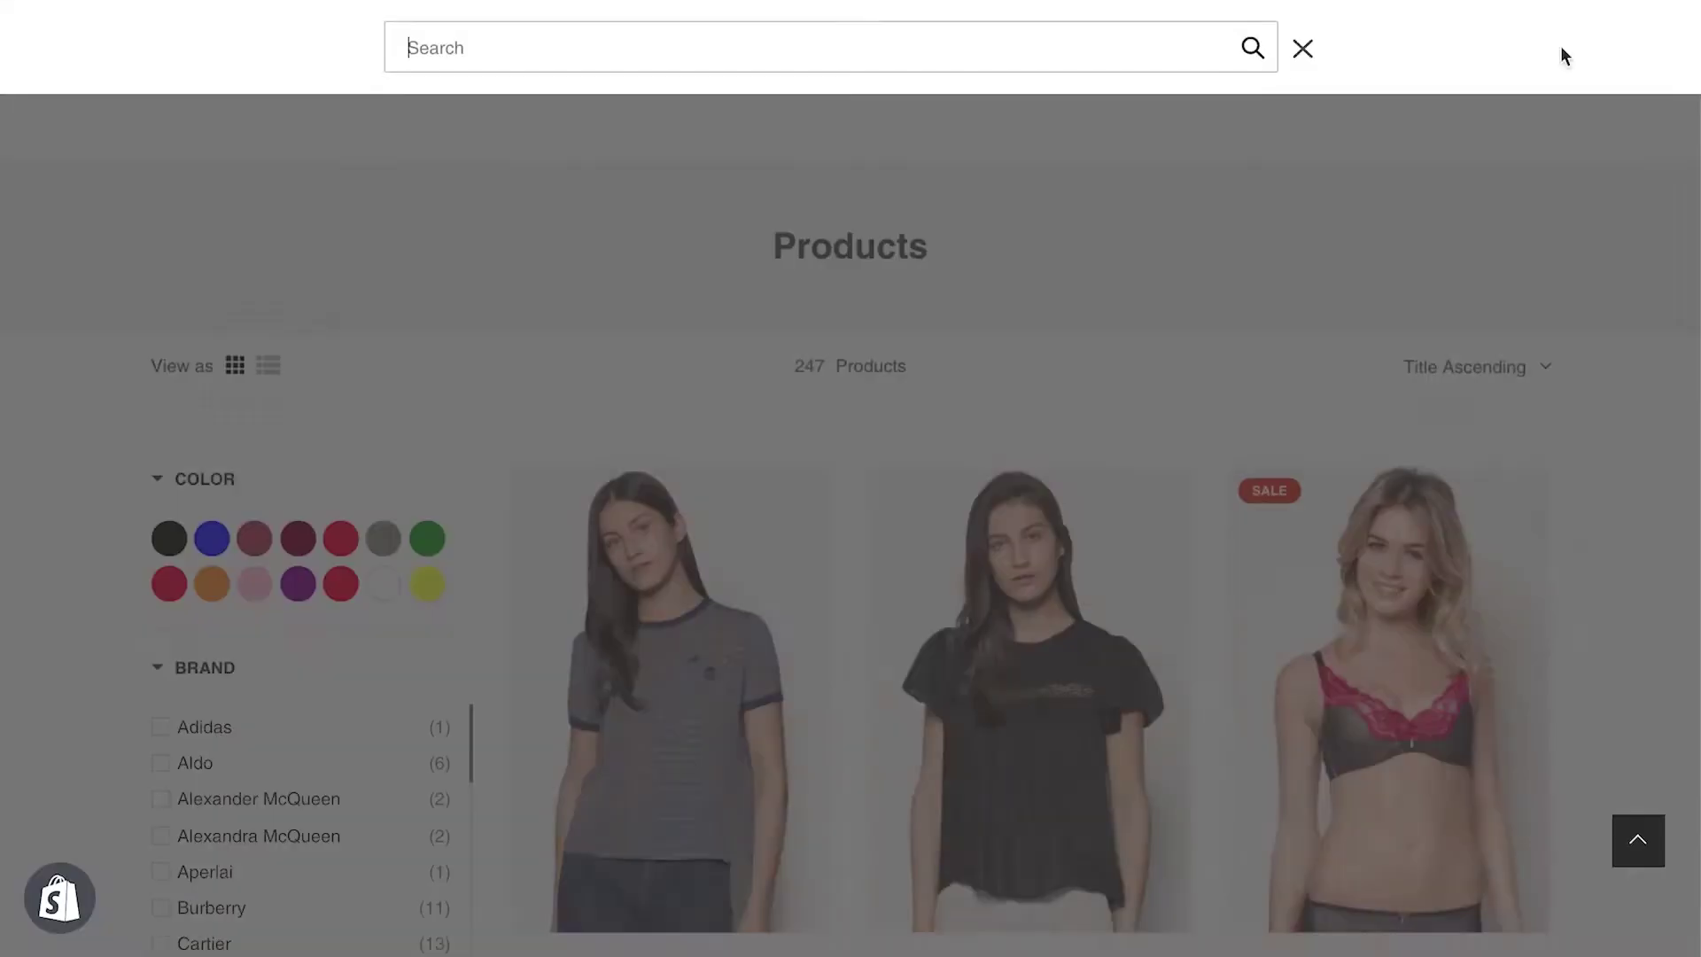
- Search the storefront for "underwear" and check the position of Black Bra and Panty in the results
{"action": "type", "text": "underwear"}
{"action": "key", "text": "Return"}
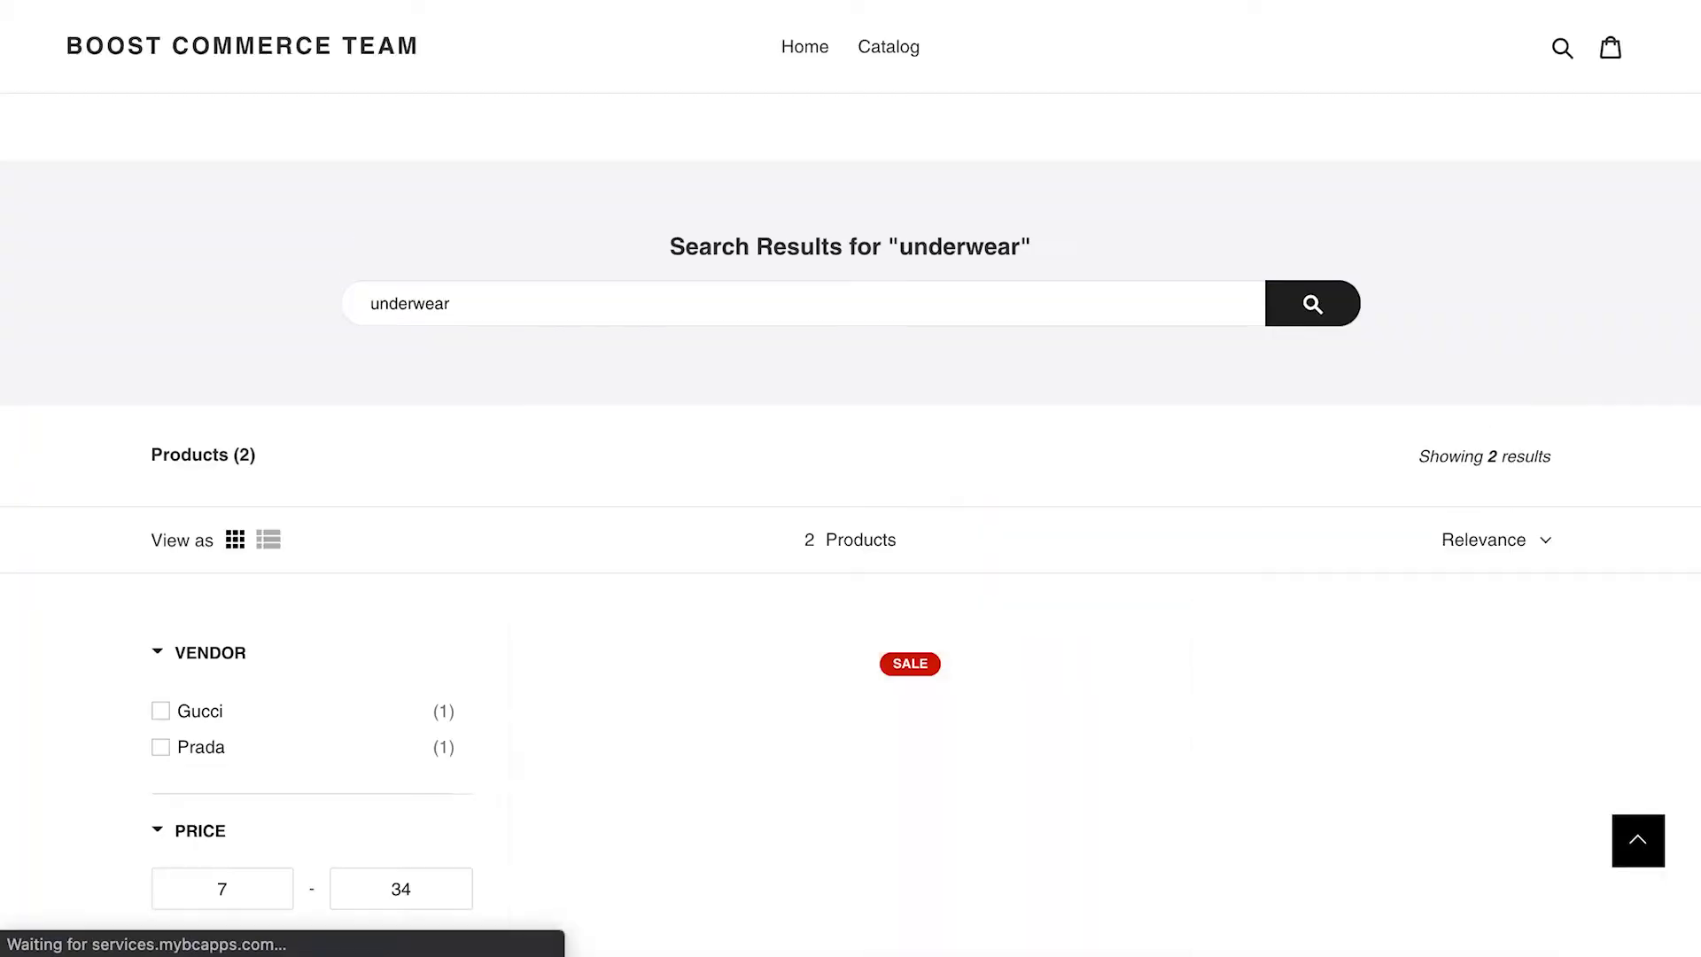
{"action": "scroll", "coordinate": [1612, 547], "scroll_direction": "down", "scroll_amount": 3}
{"action": "scroll", "coordinate": [1612, 558], "scroll_direction": "down", "scroll_amount": 1}
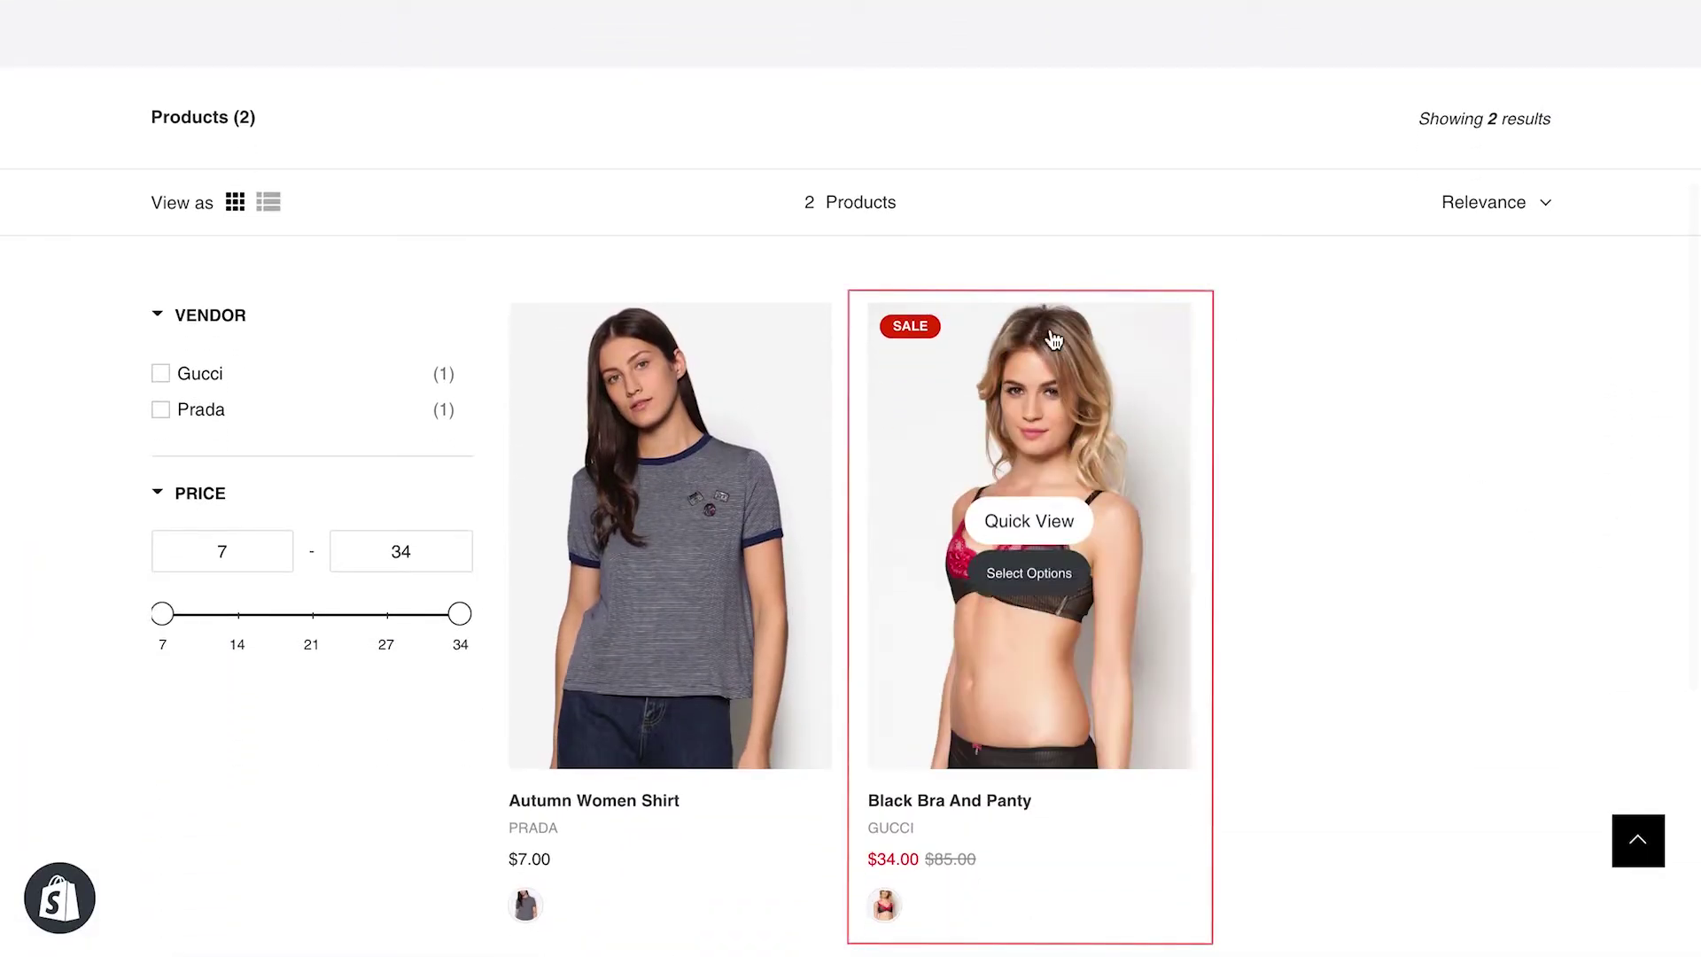
{"action": "left_click", "coordinate": [990, 419]}
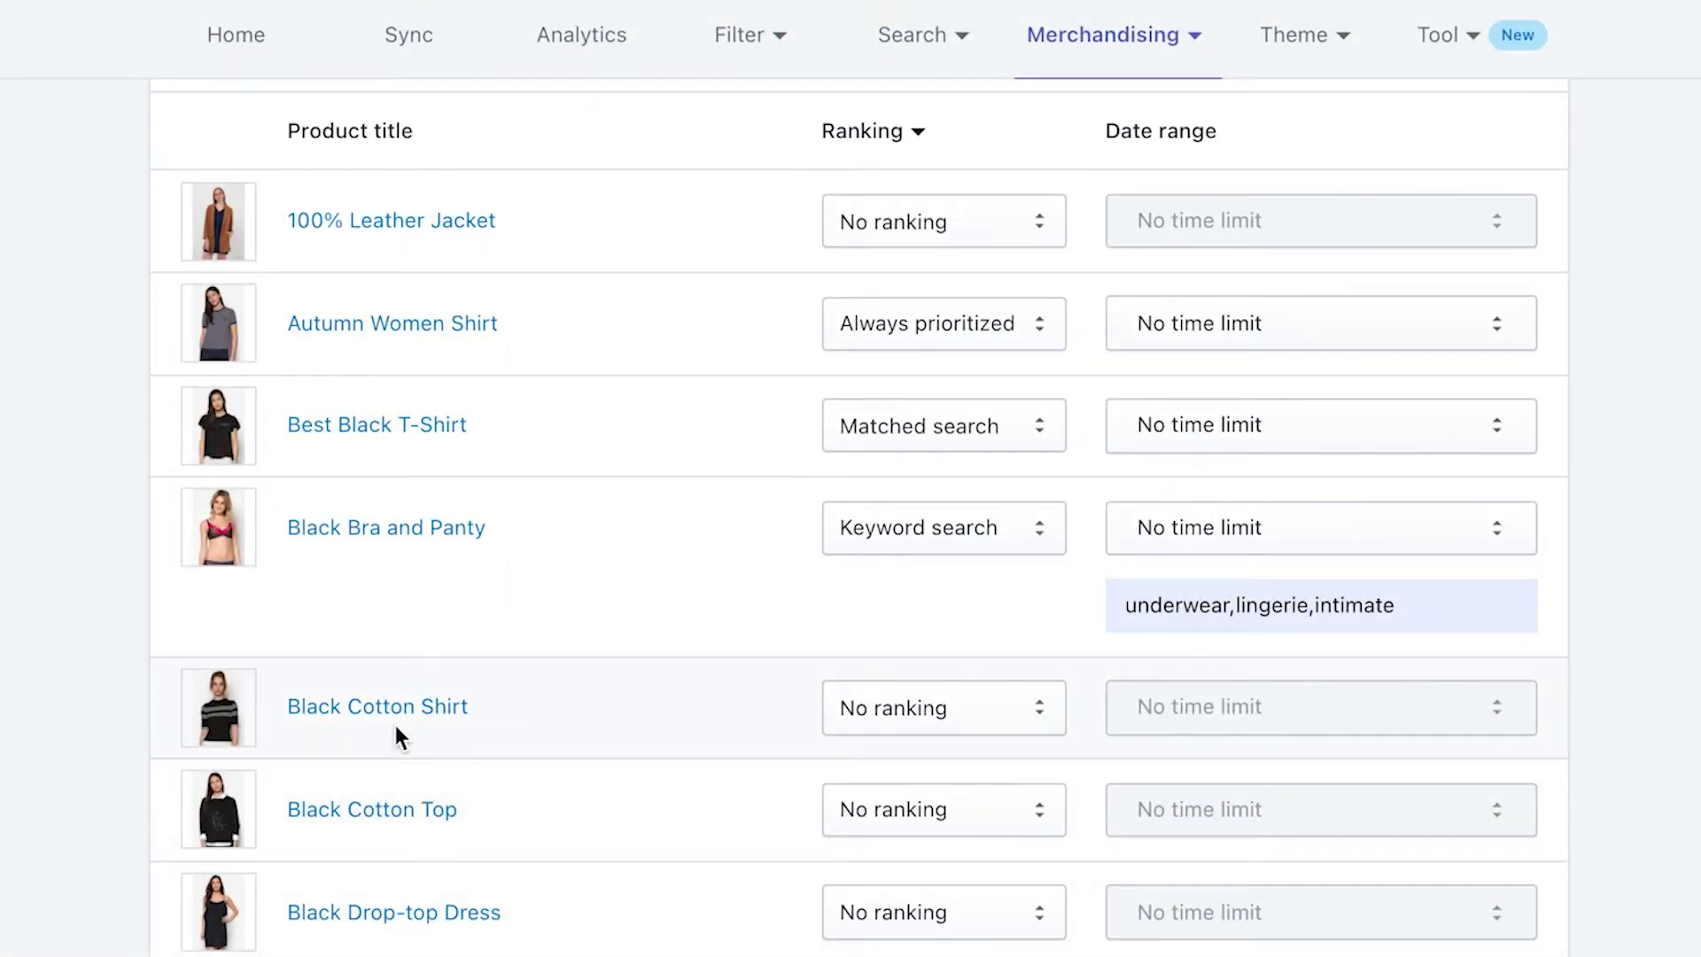
- Set the ranking of Black Cotton Shirt to At the Bottom
{"action": "left_click", "coordinate": [859, 731]}
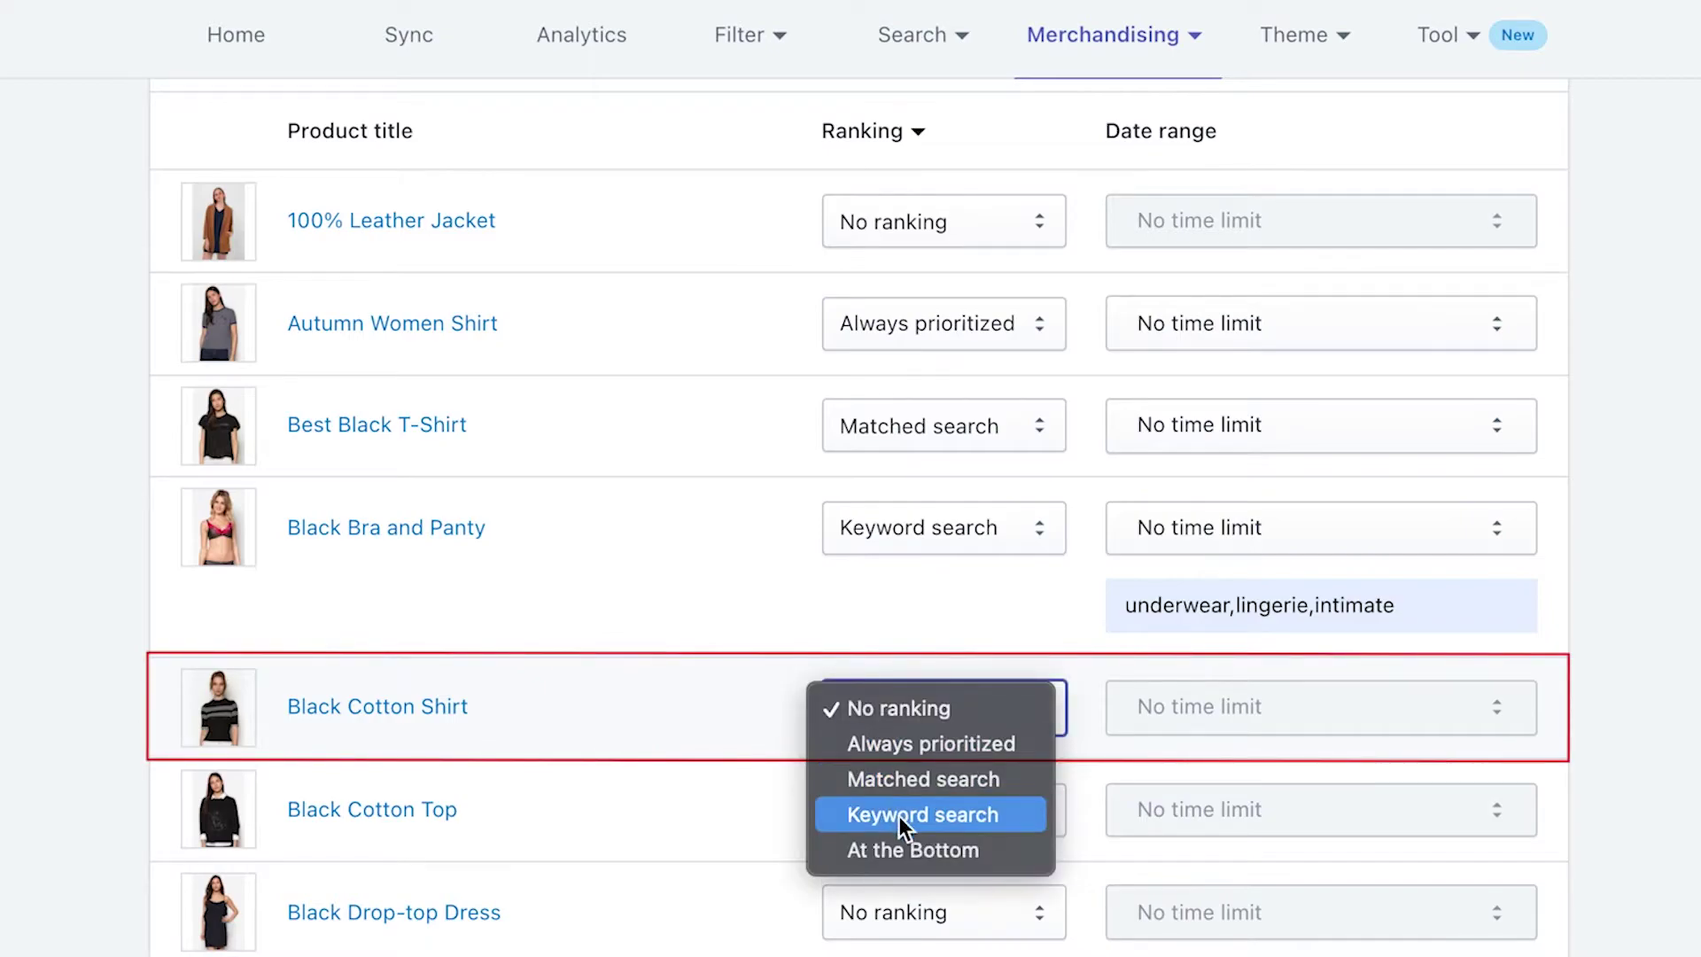
{"action": "left_click", "coordinate": [904, 849]}
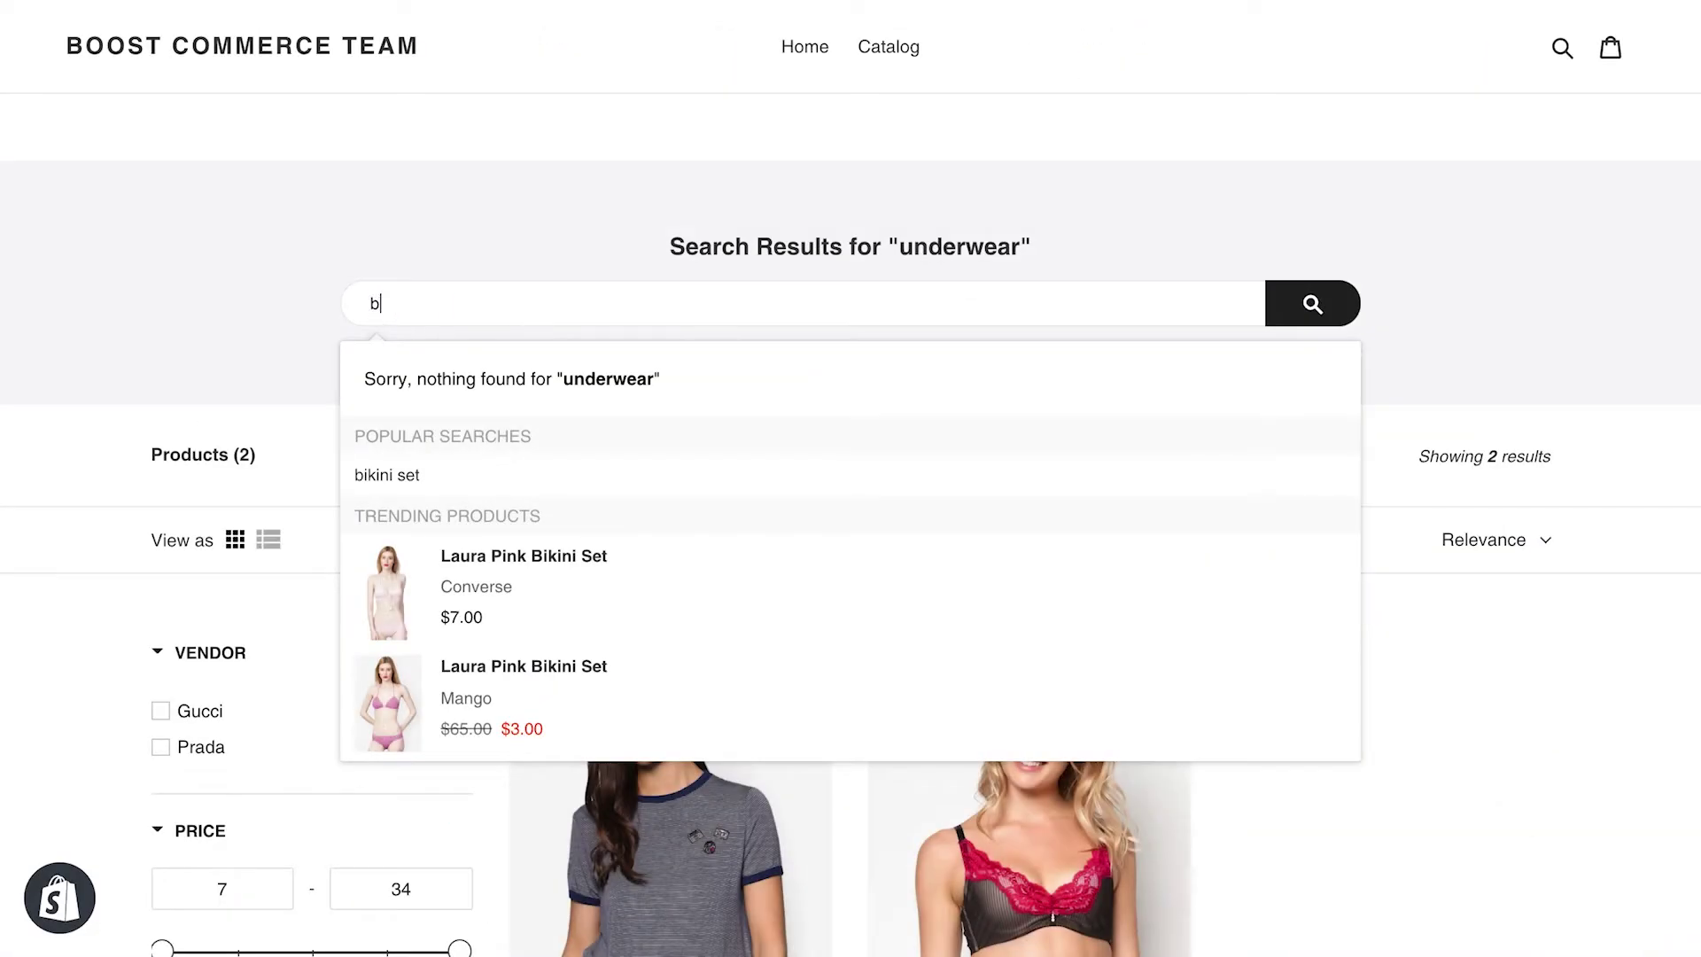
- Search the storefront for "black cotton" and check where Black Cotton Shirt is placed in the results
{"action": "type", "text": "lack cotton"}
{"action": "key", "text": "Return"}
{"action": "scroll", "coordinate": [711, 416], "scroll_direction": "down", "scroll_amount": 5}
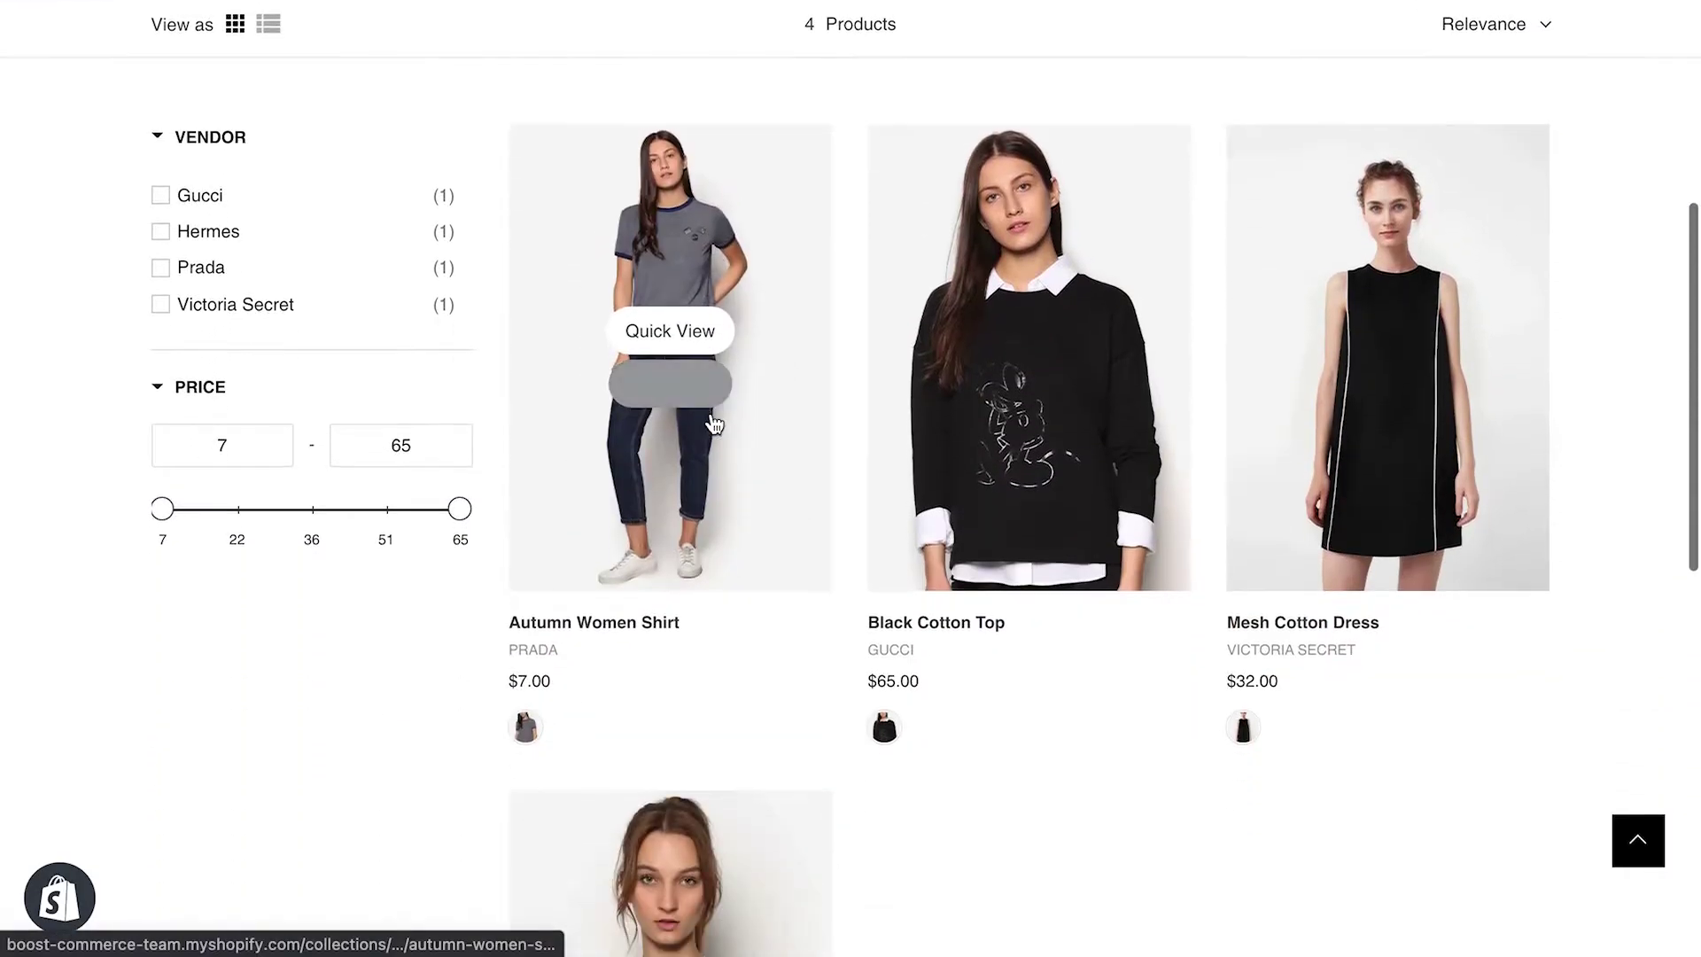
{"action": "scroll", "coordinate": [713, 424], "scroll_direction": "down", "scroll_amount": 5}
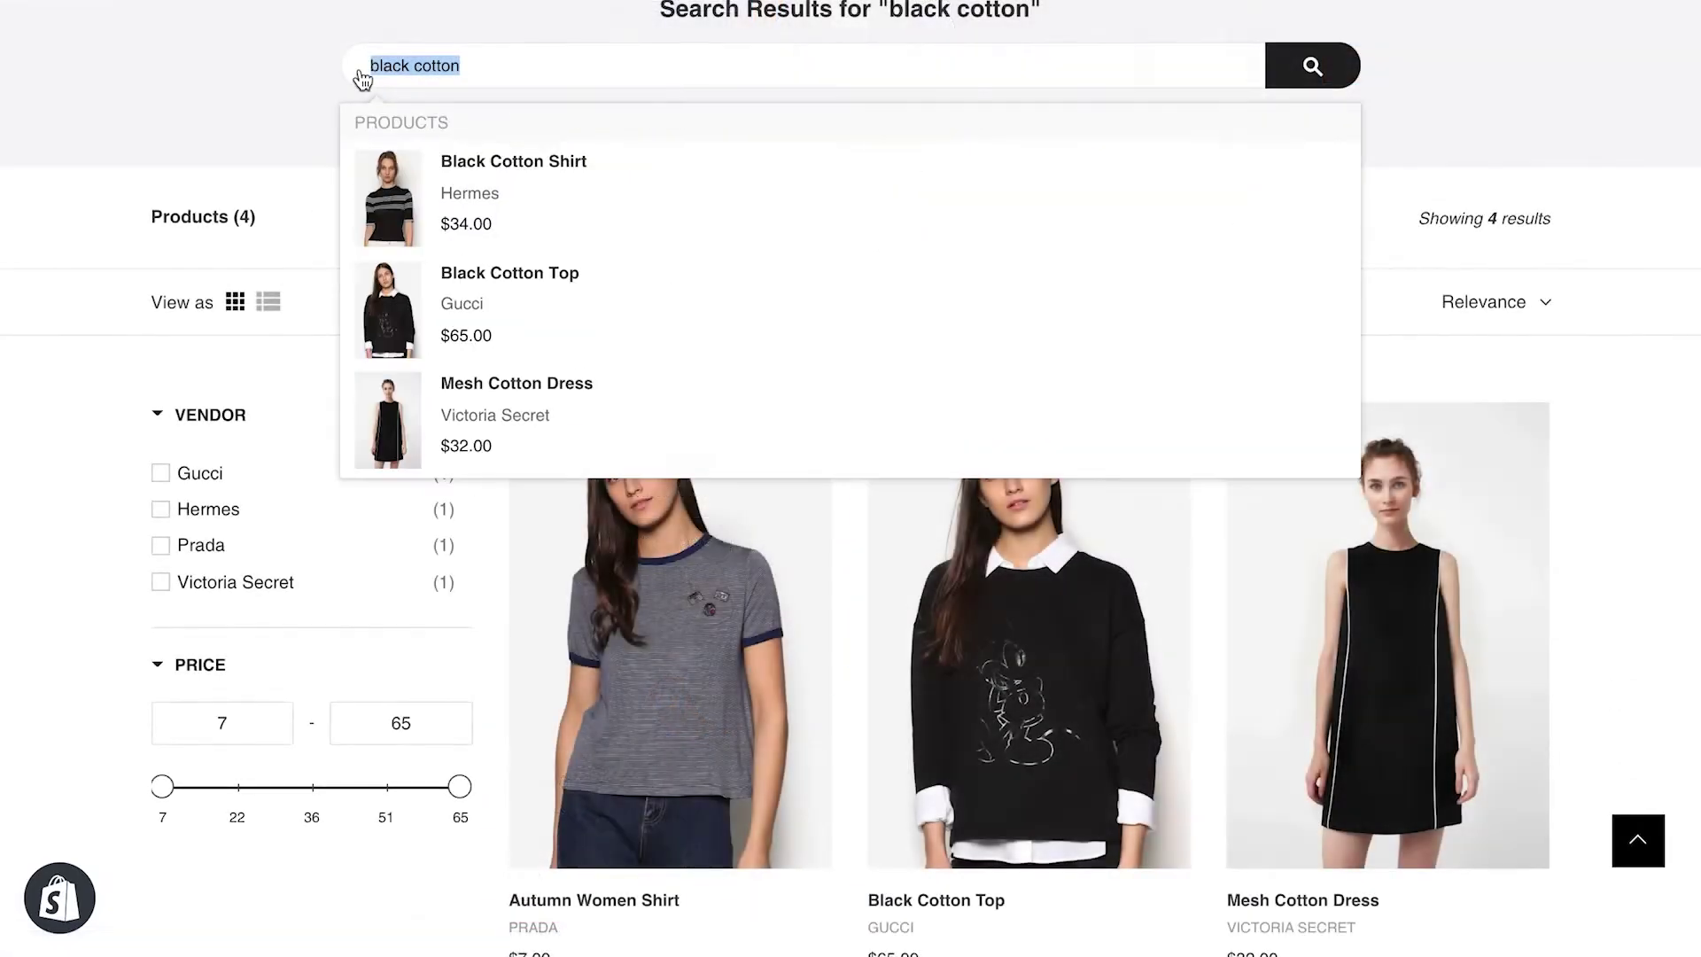
- Search the storefront for "cotton" and look through the results for the position of Black Cotton Shirt
{"action": "type", "text": "cotton"}
{"action": "key", "text": "Return"}
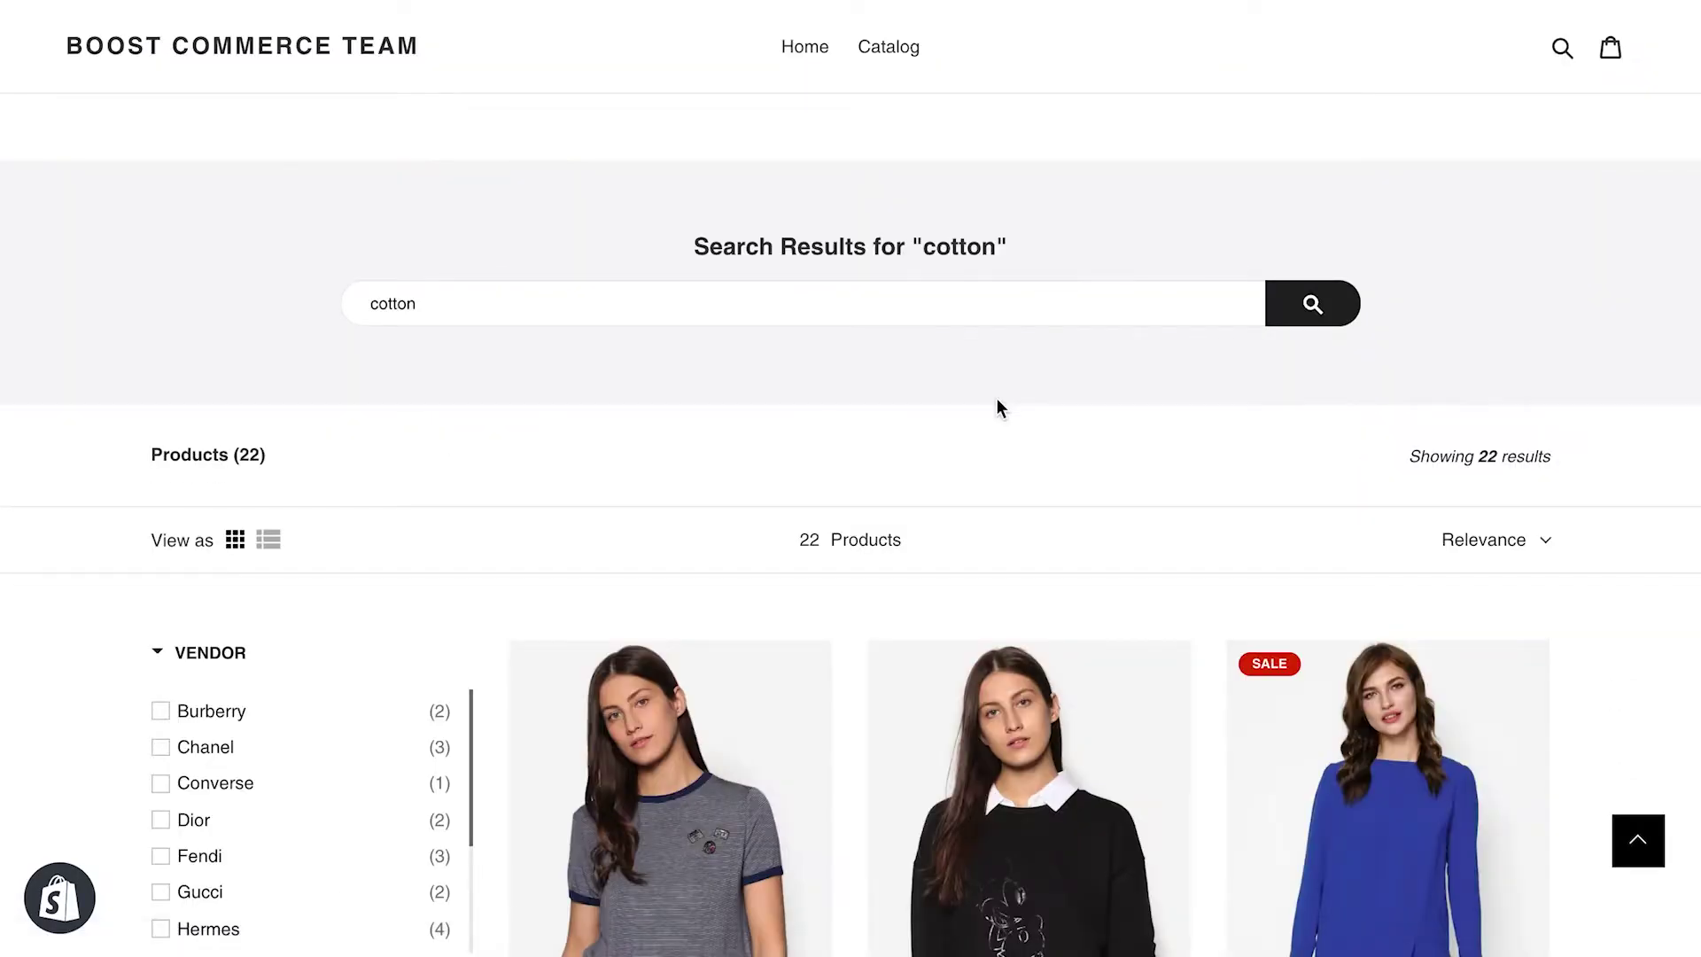
{"action": "scroll", "coordinate": [999, 410], "scroll_direction": "down", "scroll_amount": 20}
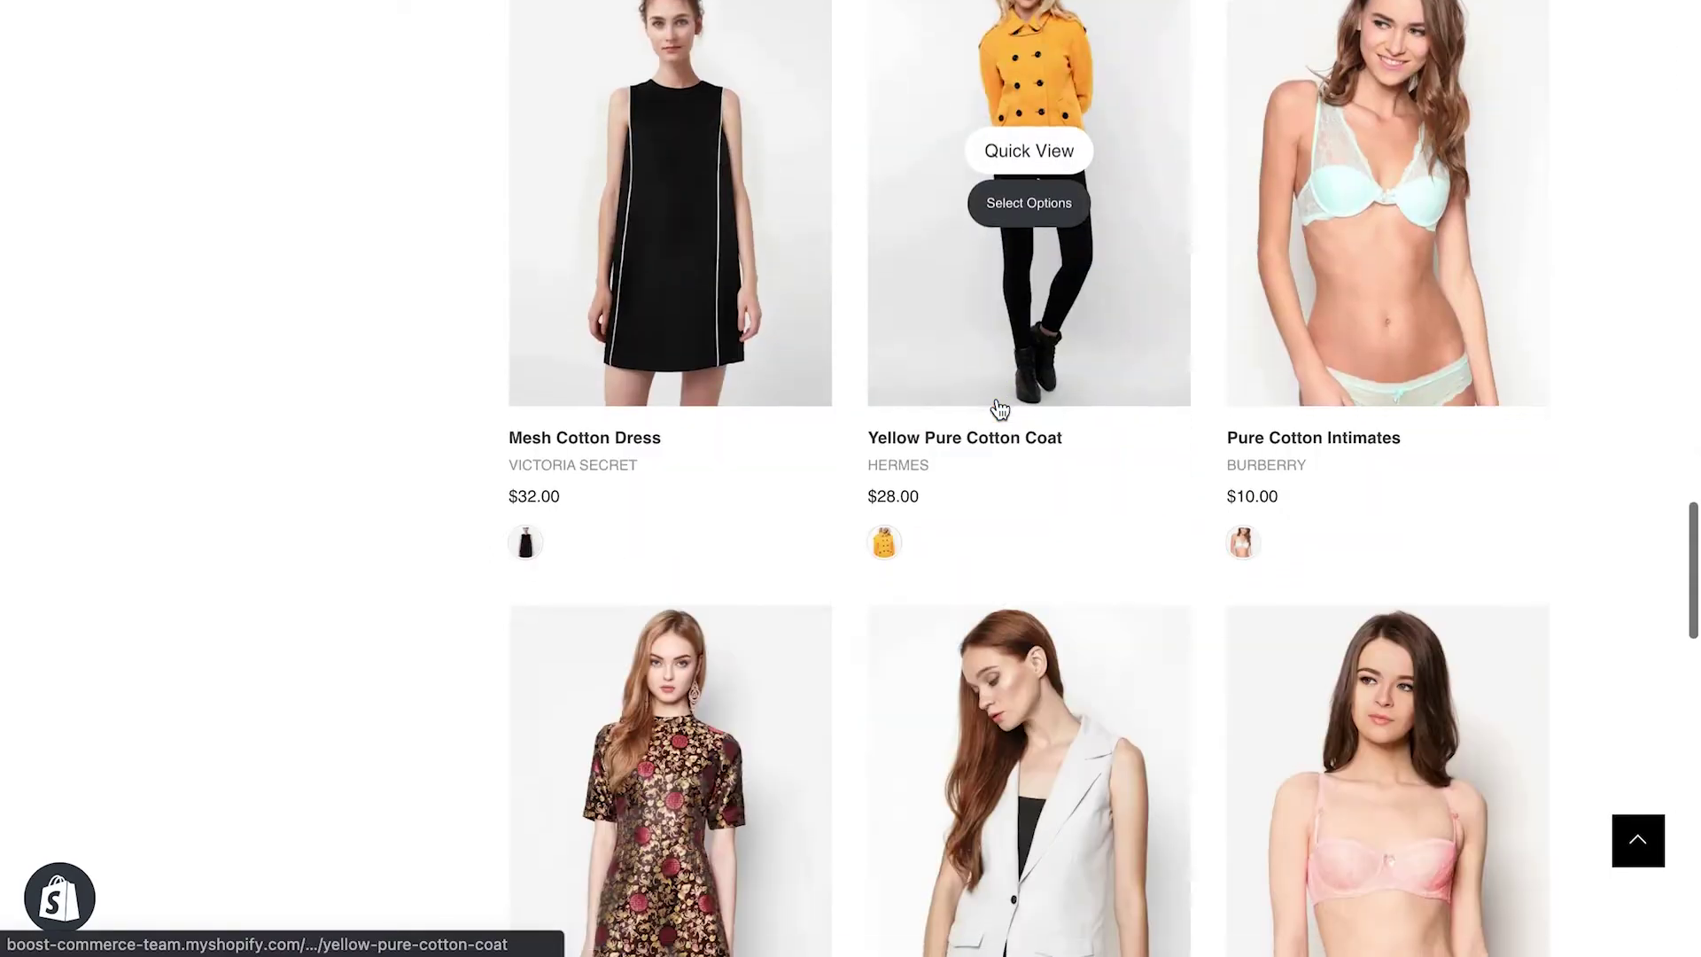
{"action": "scroll", "coordinate": [999, 410], "scroll_direction": "down", "scroll_amount": 15}
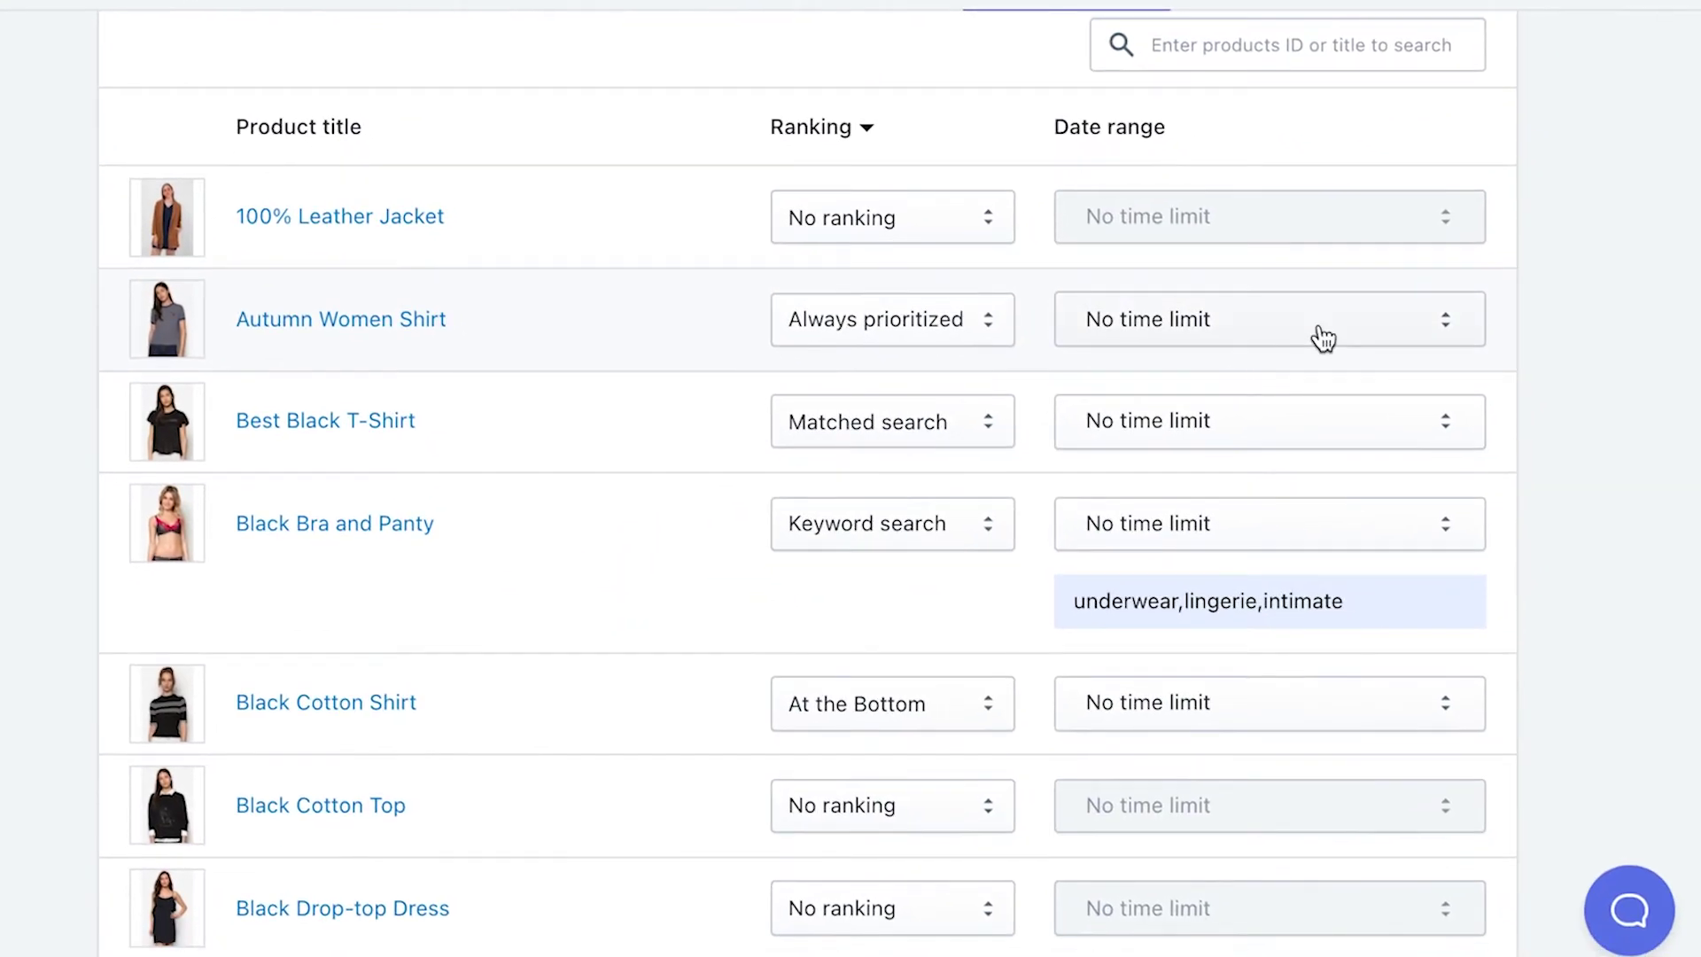
- Apply a custom date range from 2021-06-30 to 2021-07-22 to Autumn Women Shirt and save the product ranking
{"action": "left_click", "coordinate": [1325, 338]}
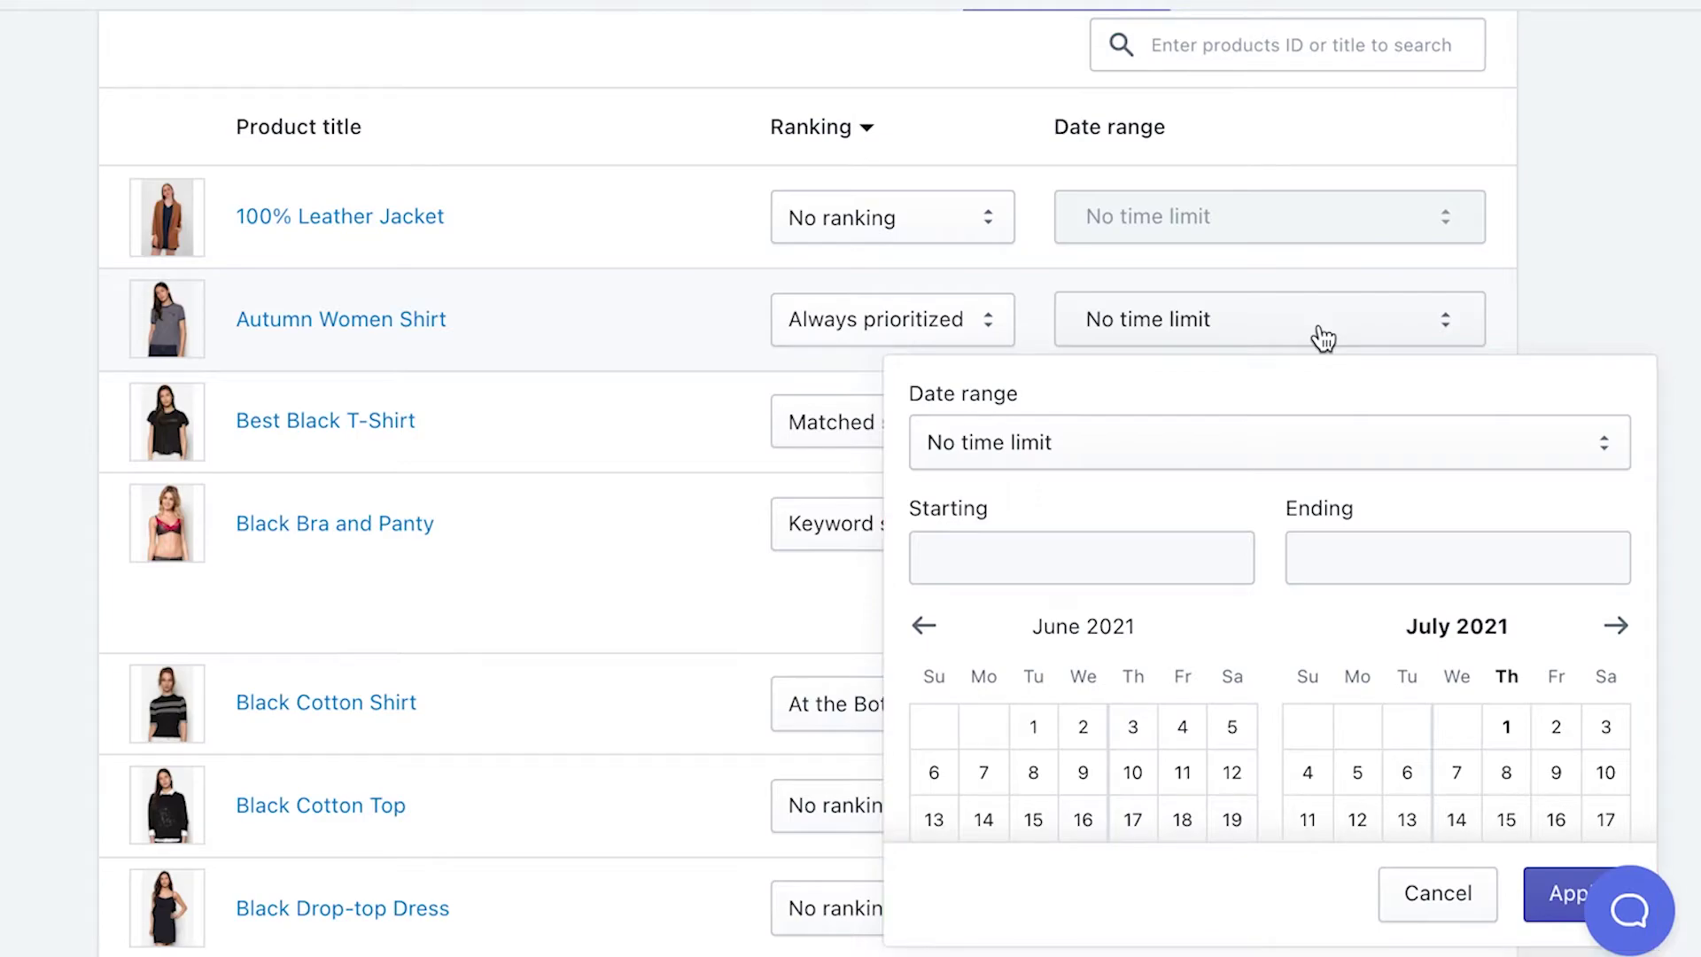
{"action": "left_click", "coordinate": [1307, 442]}
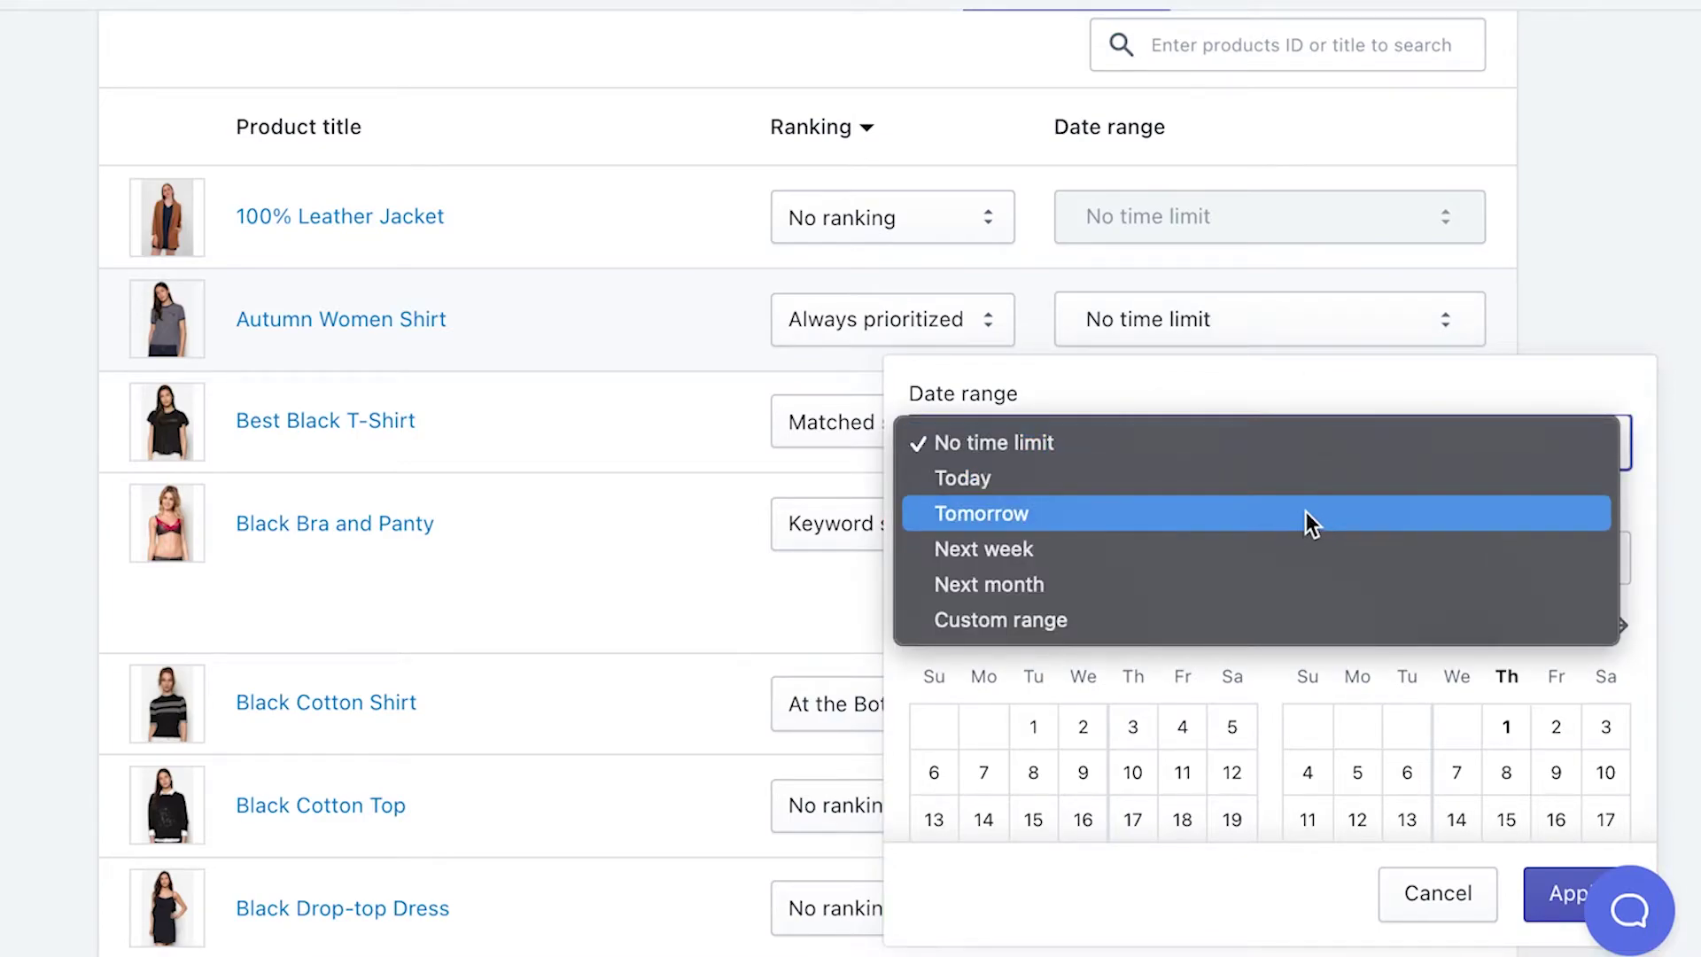
{"action": "left_click", "coordinate": [1323, 610]}
{"action": "scroll", "coordinate": [1182, 740], "scroll_direction": "down", "scroll_amount": 2}
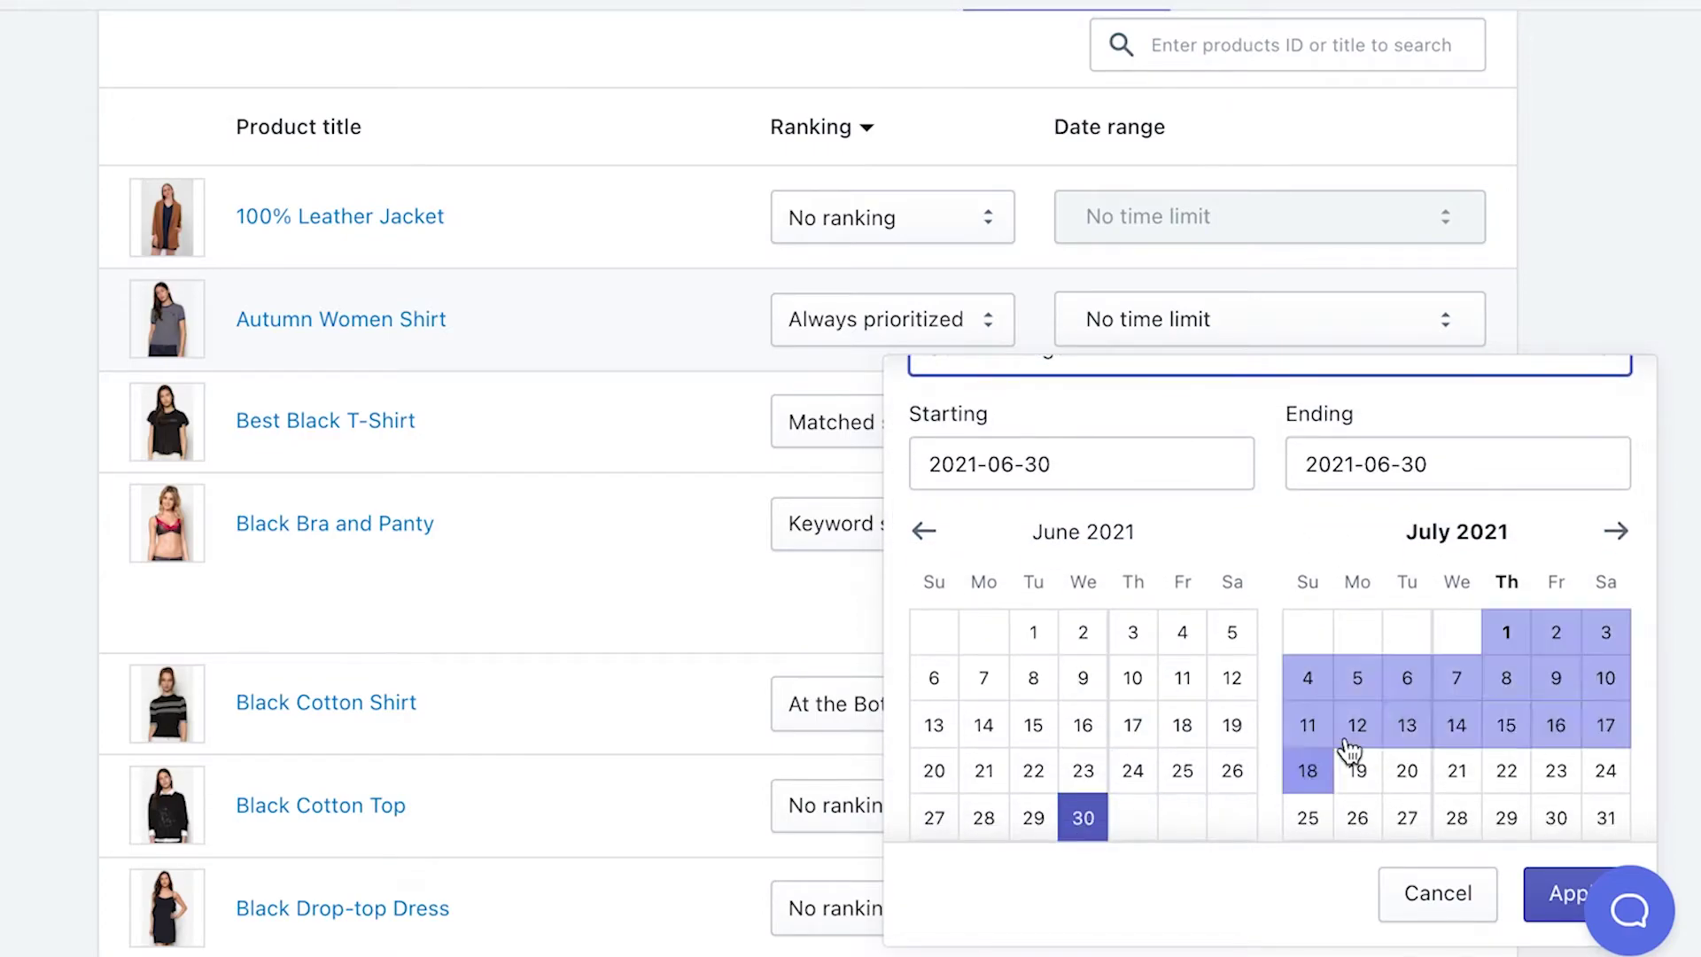
{"action": "left_click", "coordinate": [1509, 774]}
{"action": "scroll", "coordinate": [1516, 787], "scroll_direction": "down", "scroll_amount": 1}
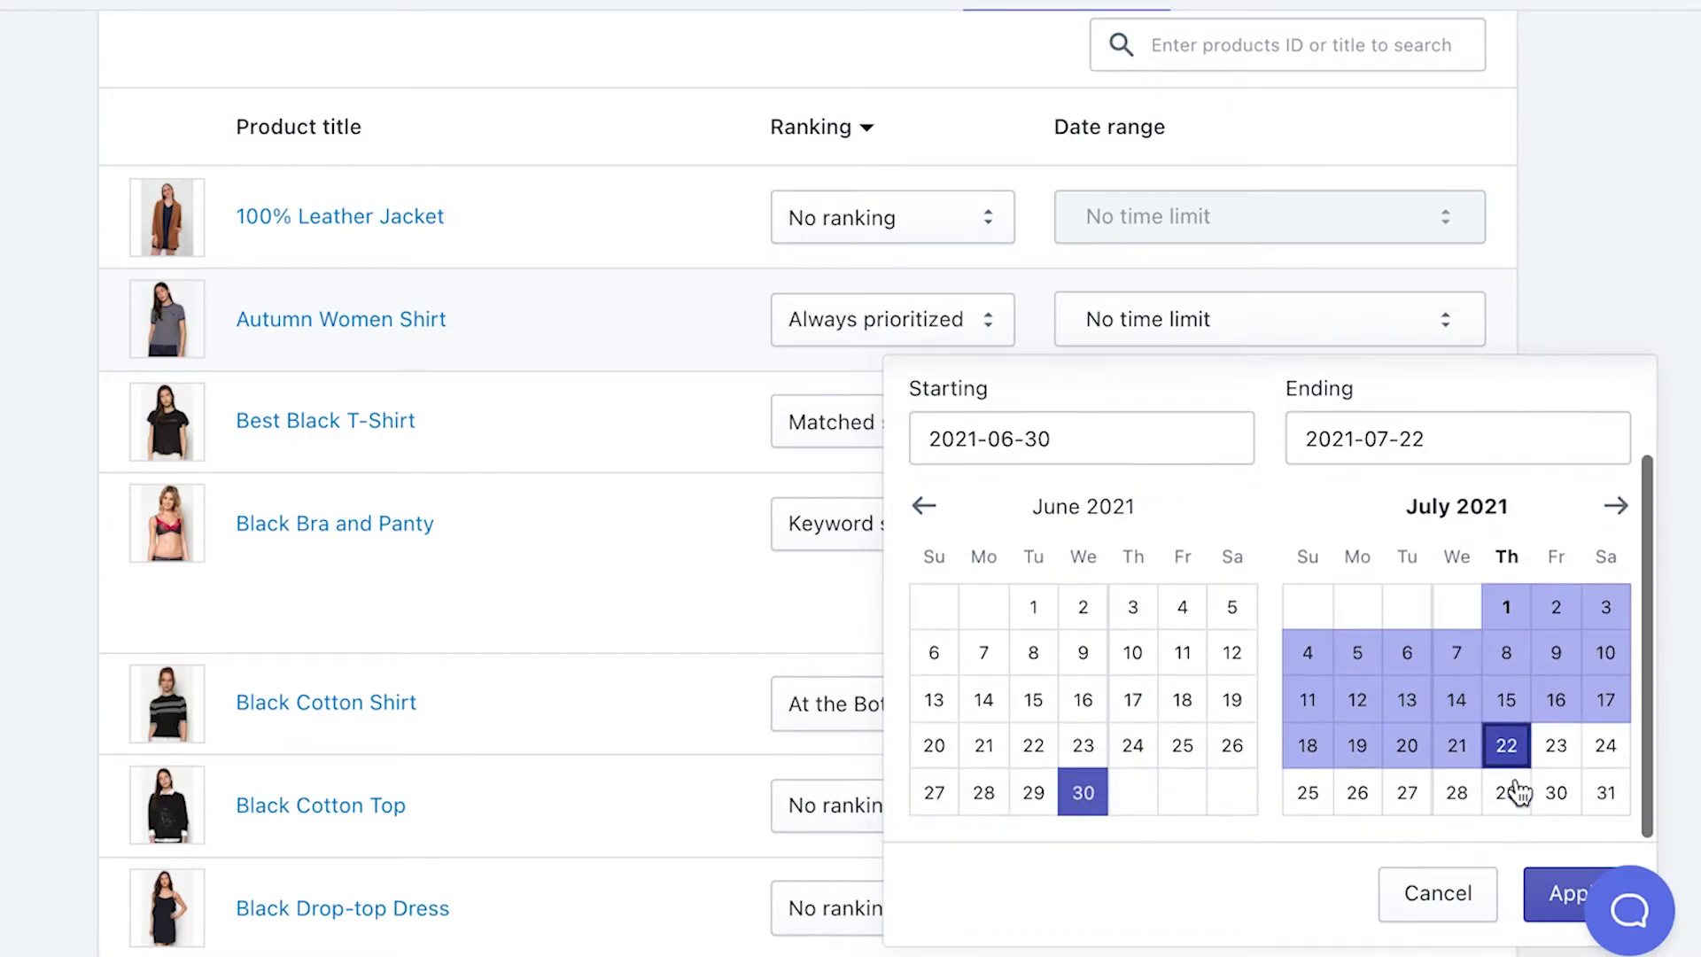
{"action": "left_click", "coordinate": [1562, 897]}
{"action": "scroll", "coordinate": [1537, 710], "scroll_direction": "up", "scroll_amount": 5}
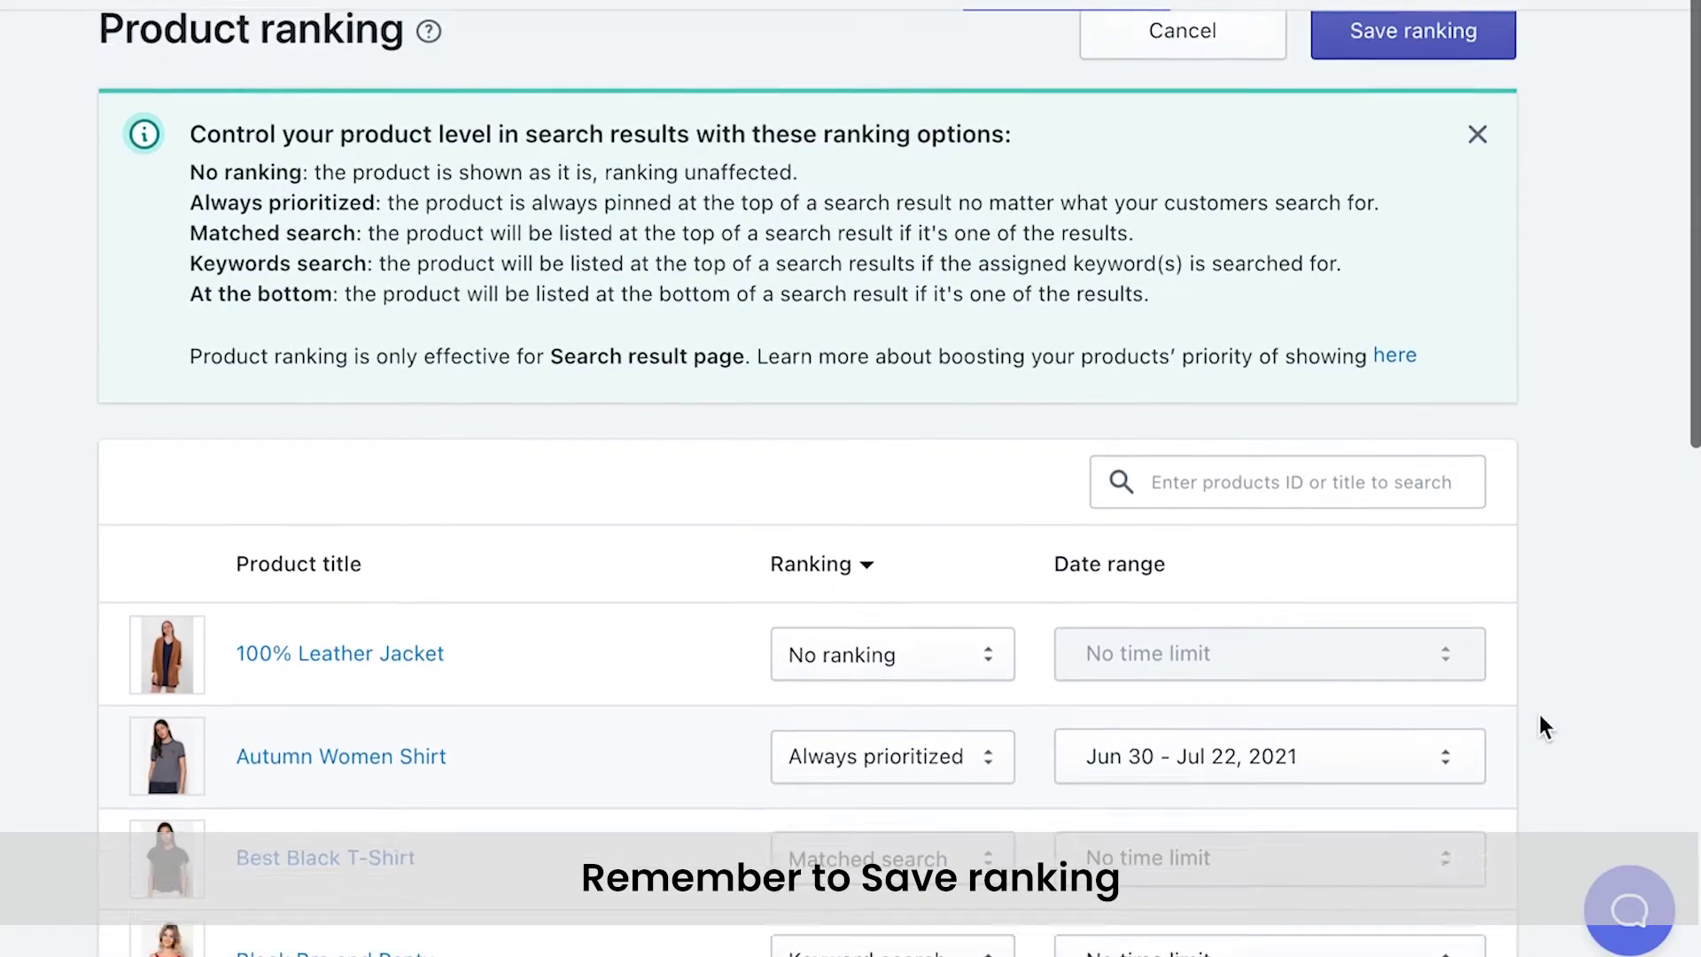
{"action": "left_click", "coordinate": [1408, 100]}
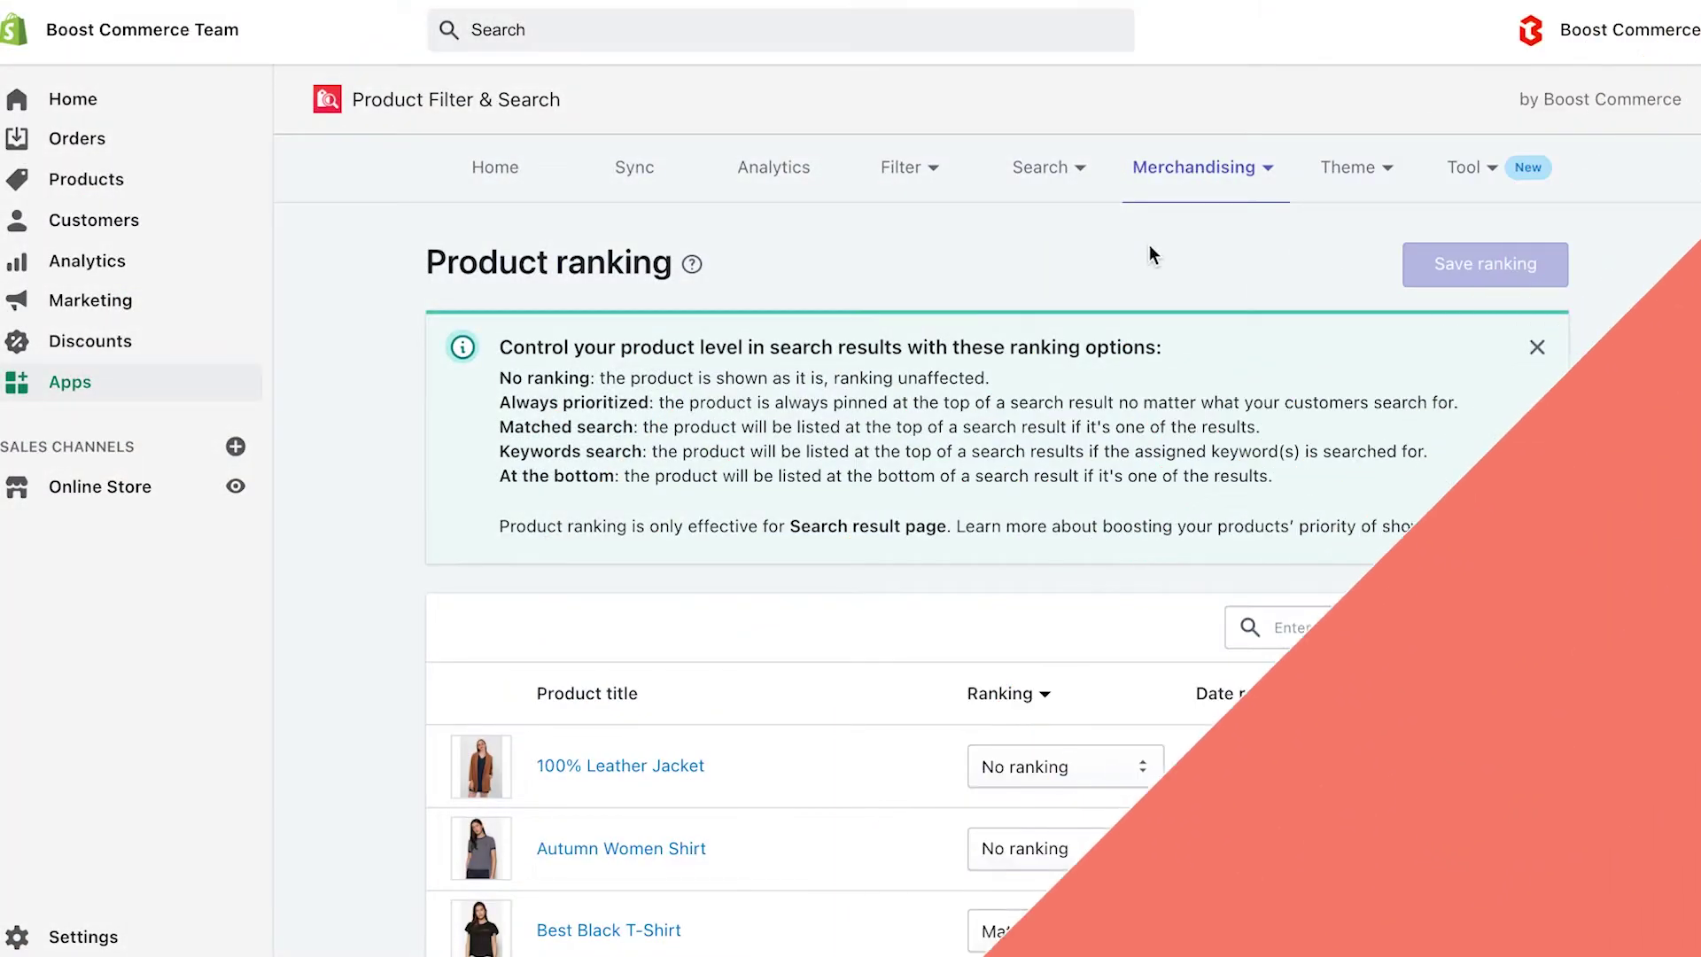
- Open the Rule-based merchandising page
{"action": "left_click", "coordinate": [1198, 170]}
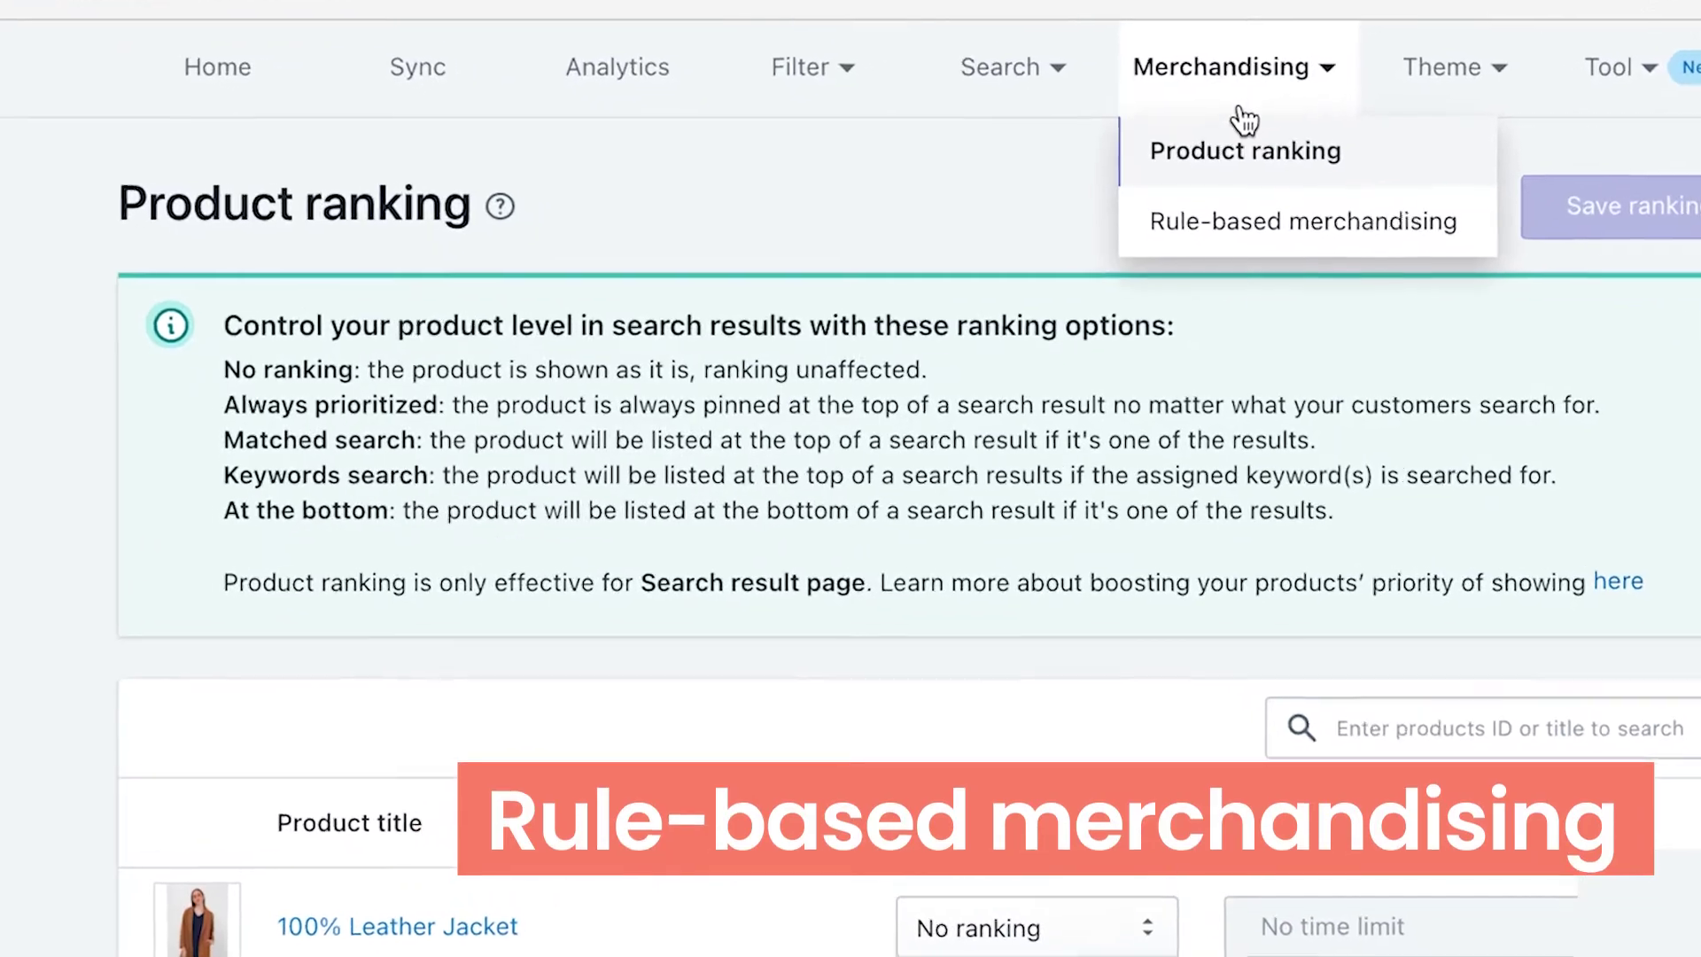
{"action": "left_click", "coordinate": [1261, 212]}
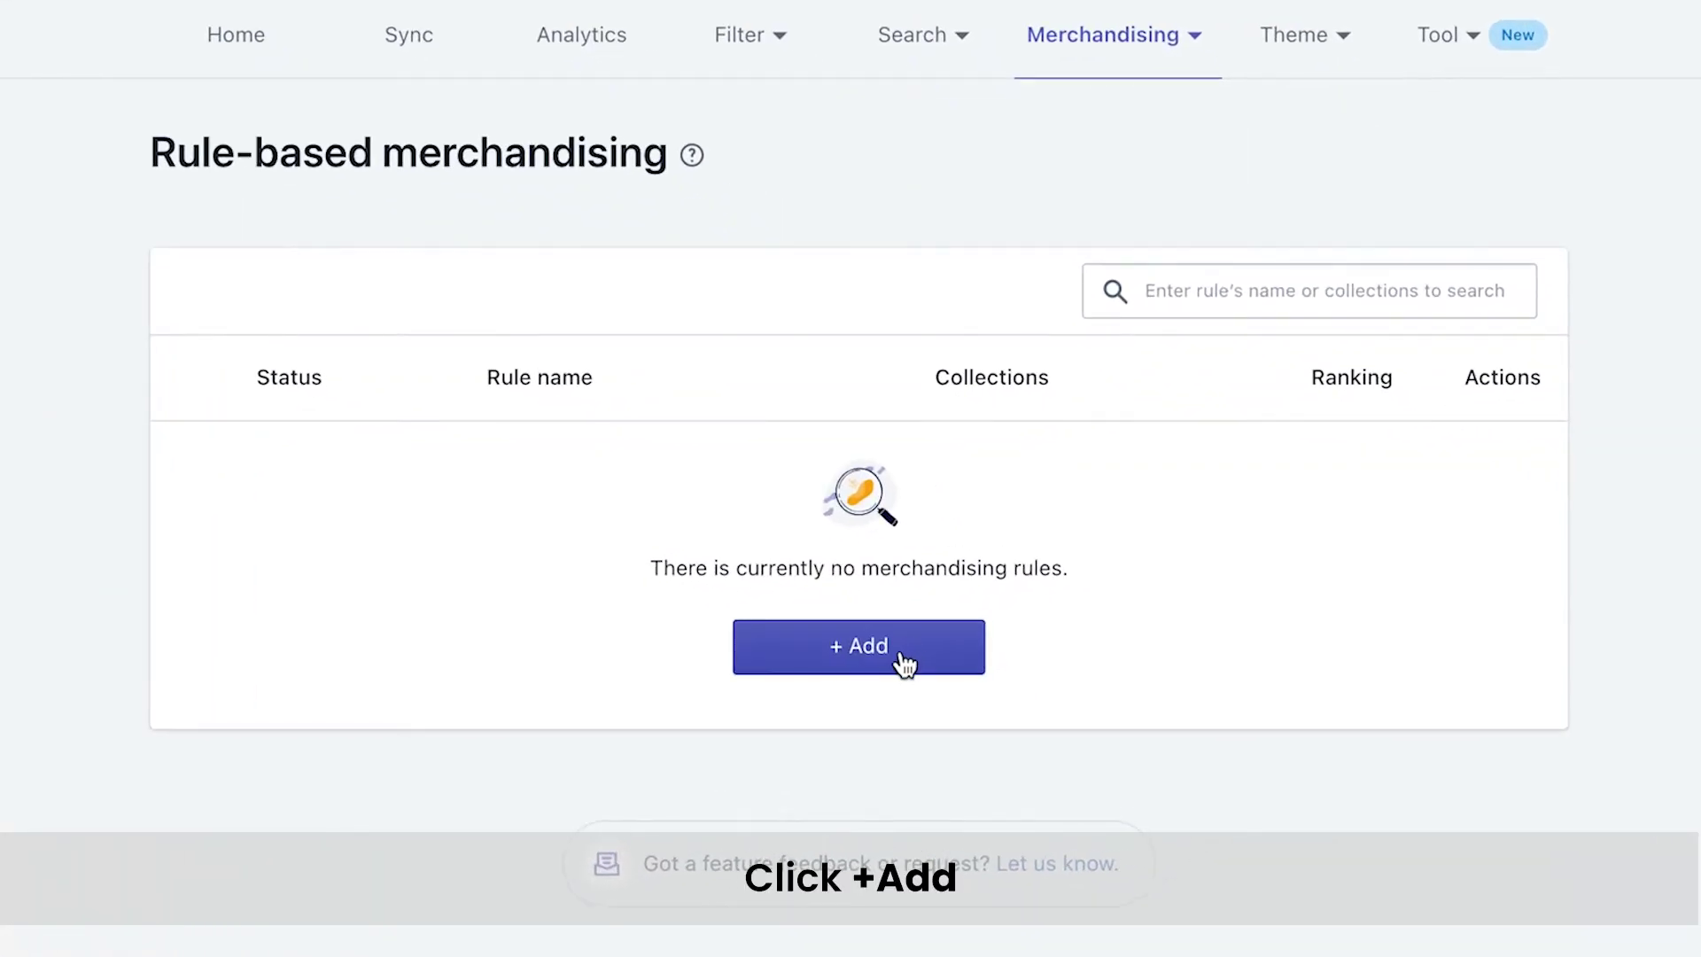
- Add a new merchandising rule and name it High
{"action": "left_click", "coordinate": [901, 658]}
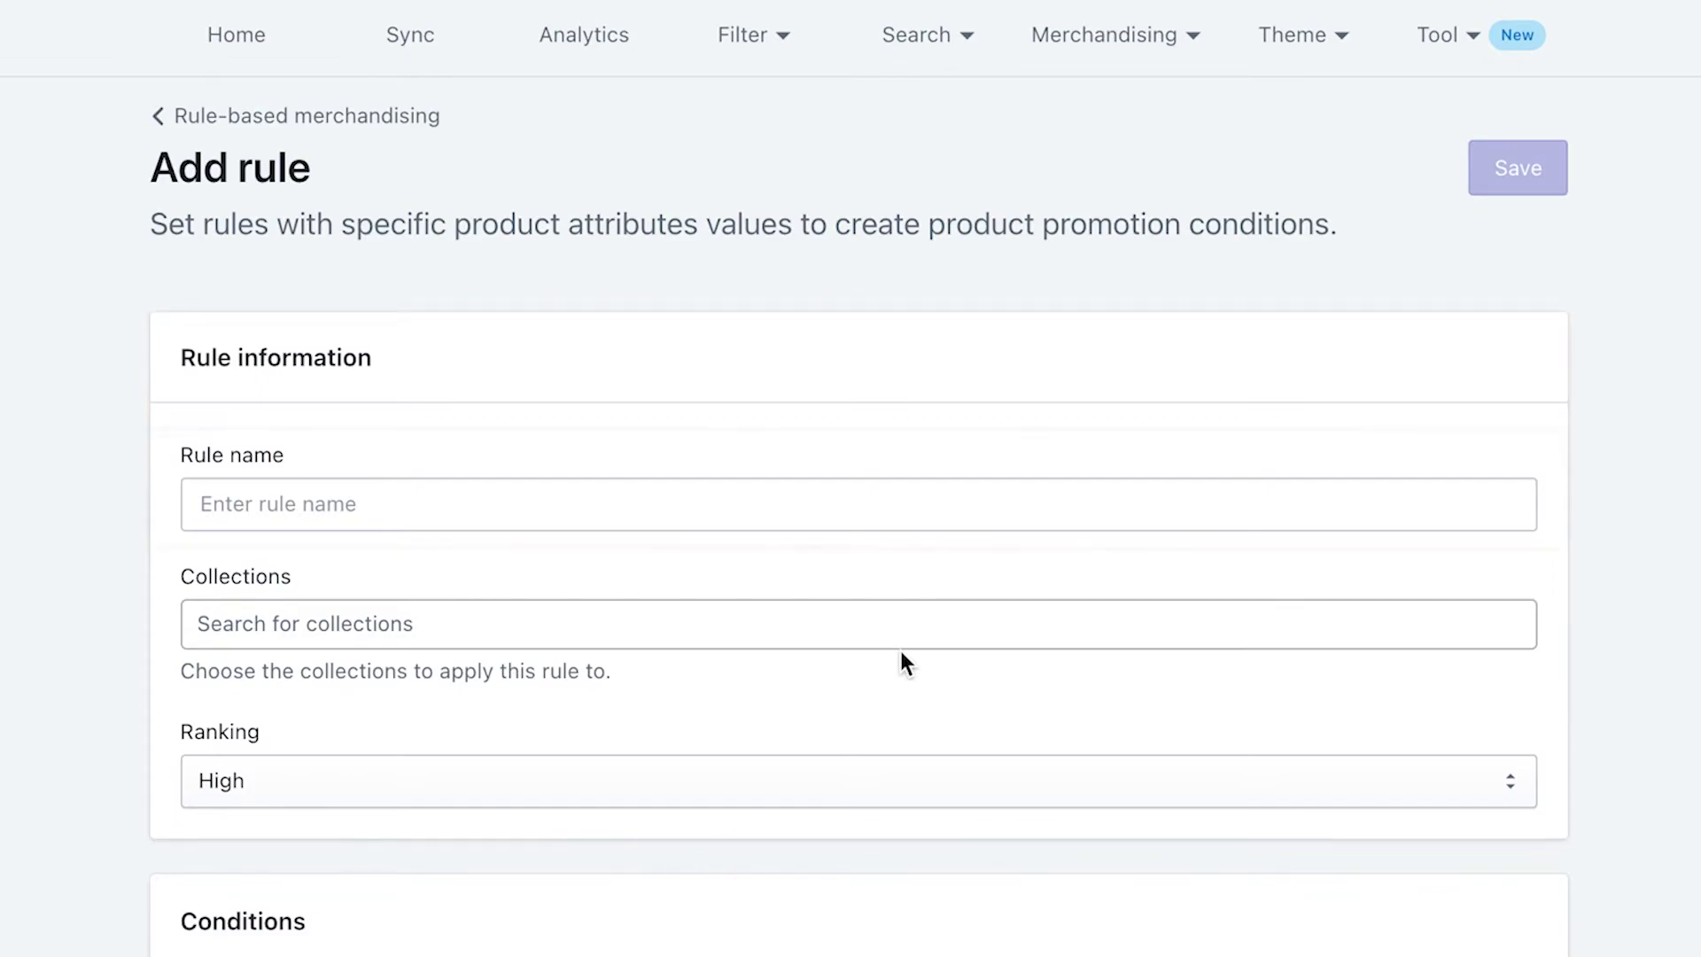
{"action": "left_click", "coordinate": [575, 488]}
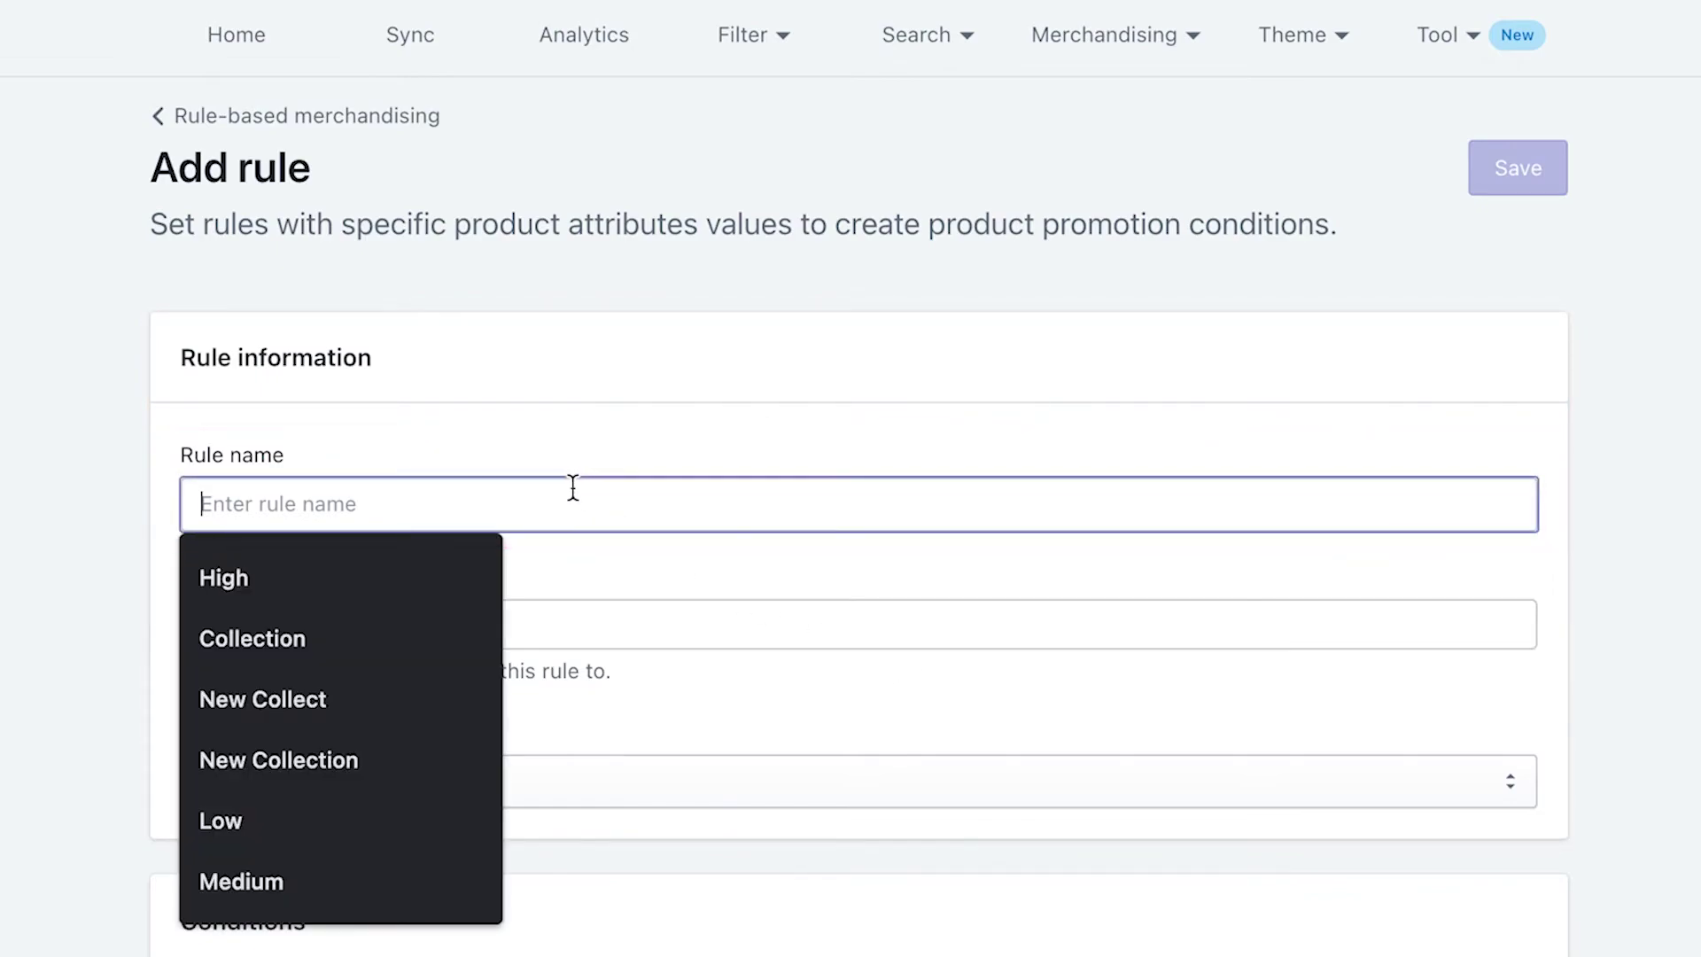
{"action": "left_click", "coordinate": [394, 589]}
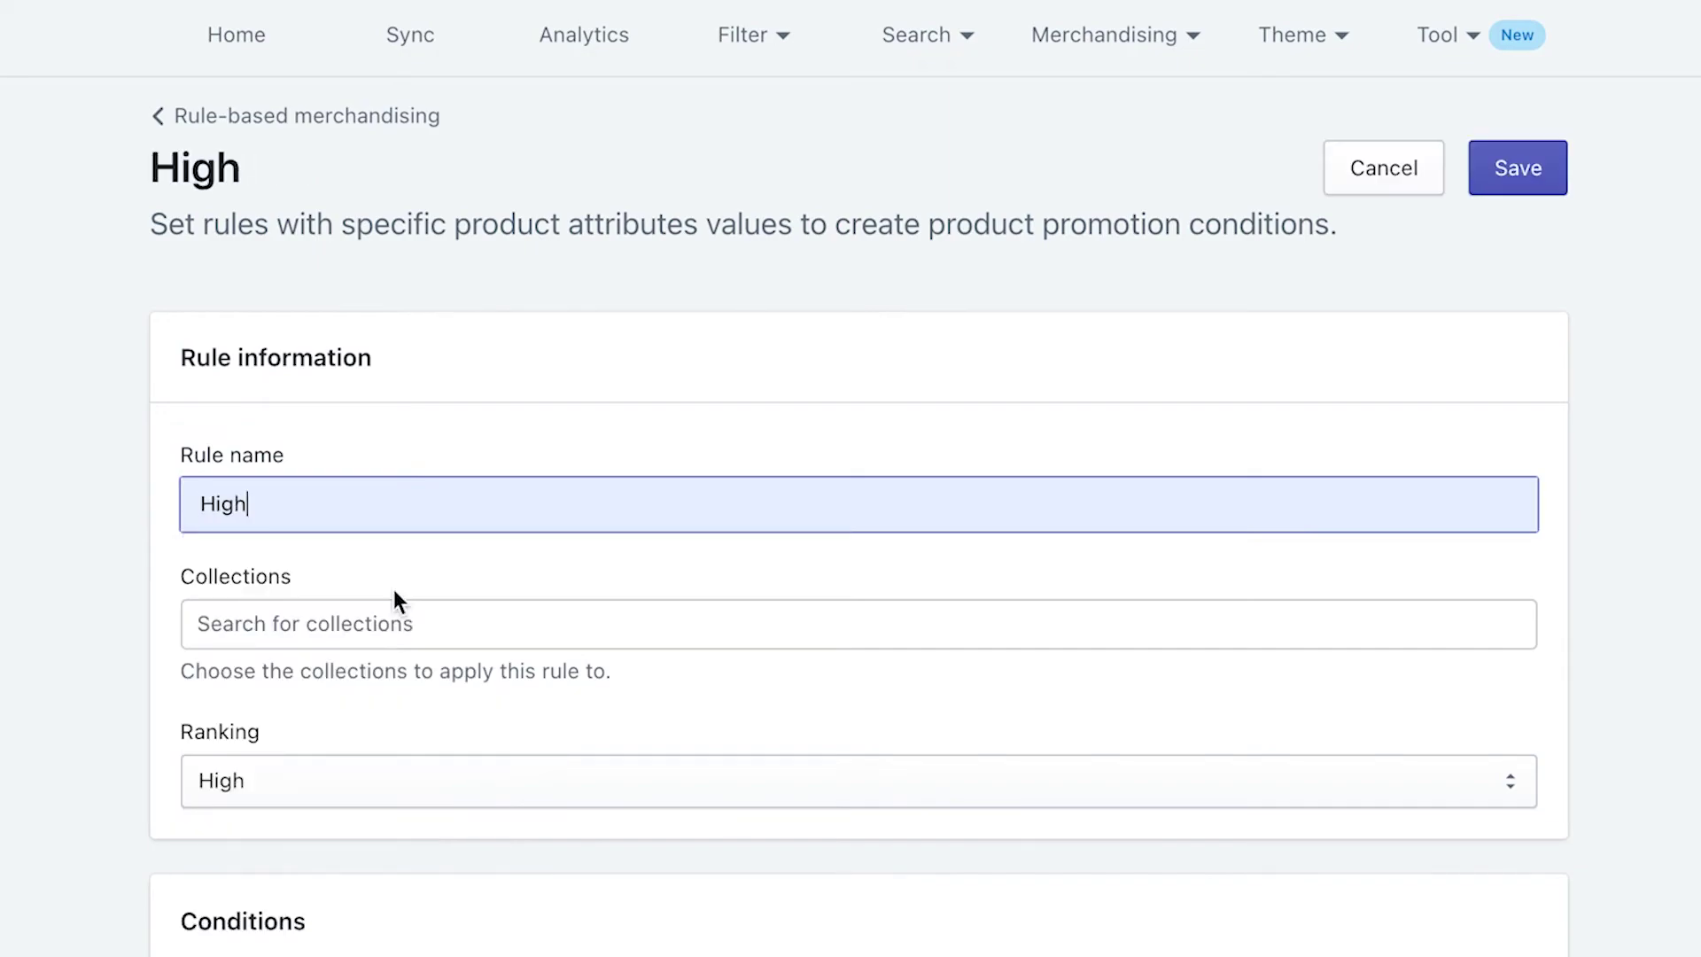
- Apply the rule to the Dress collection only and choose High as its ranking
{"action": "left_click", "coordinate": [390, 634]}
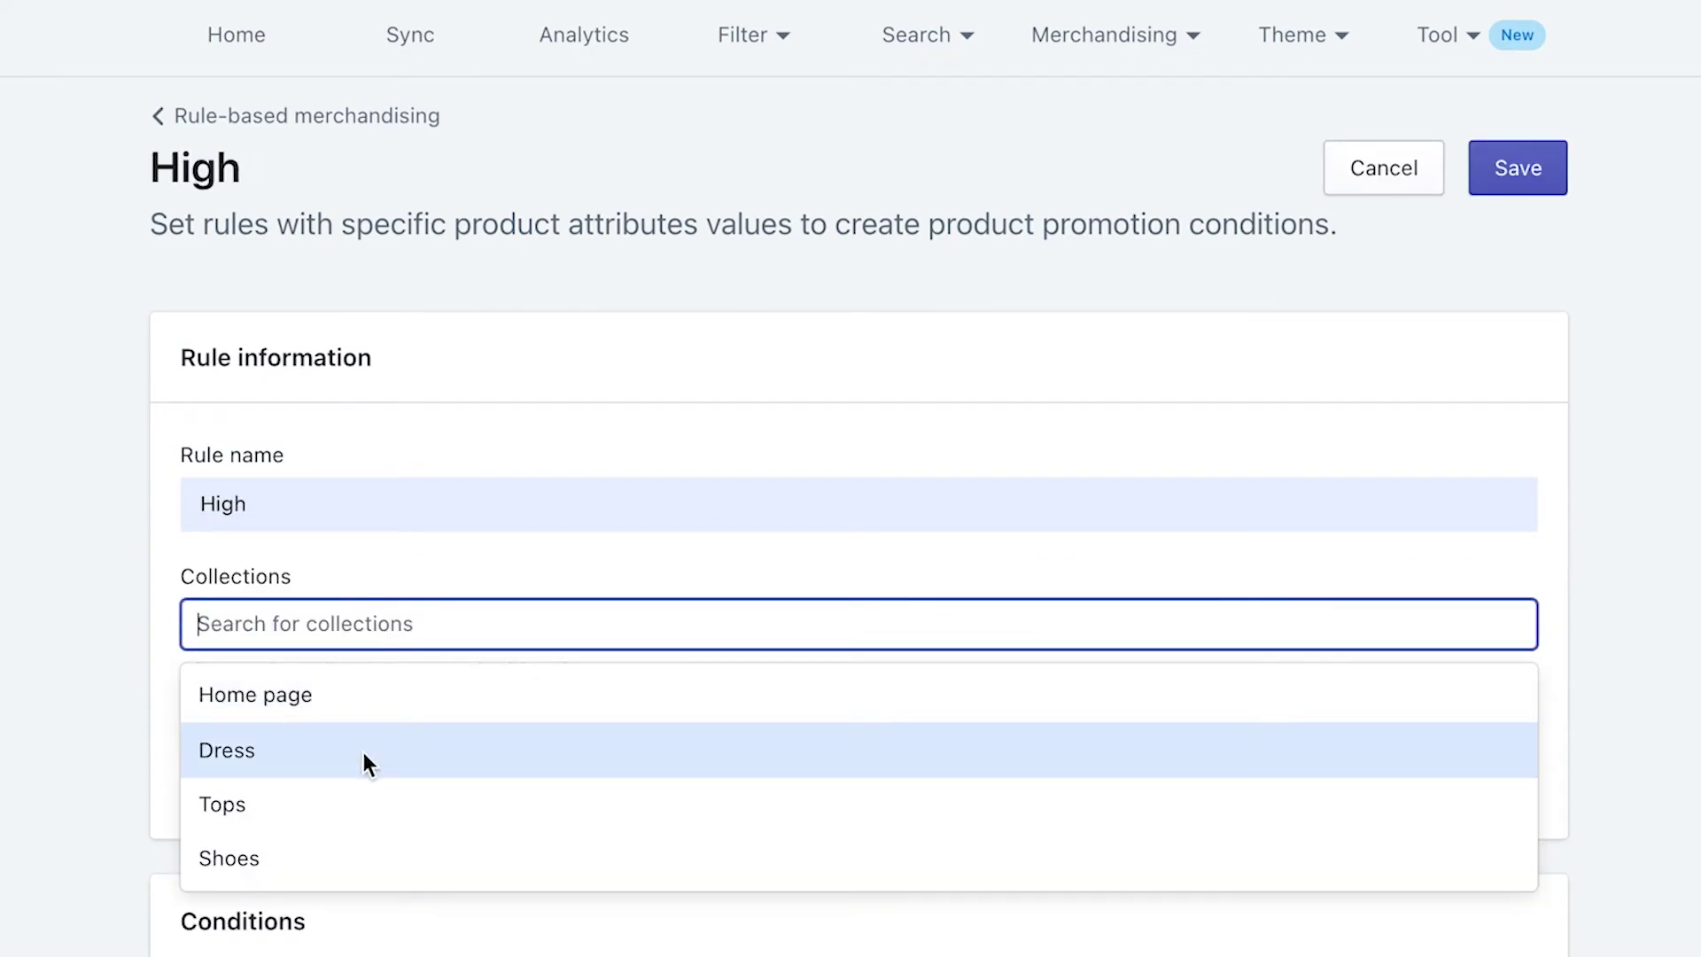
{"action": "left_click", "coordinate": [364, 753]}
{"action": "left_click", "coordinate": [301, 754]}
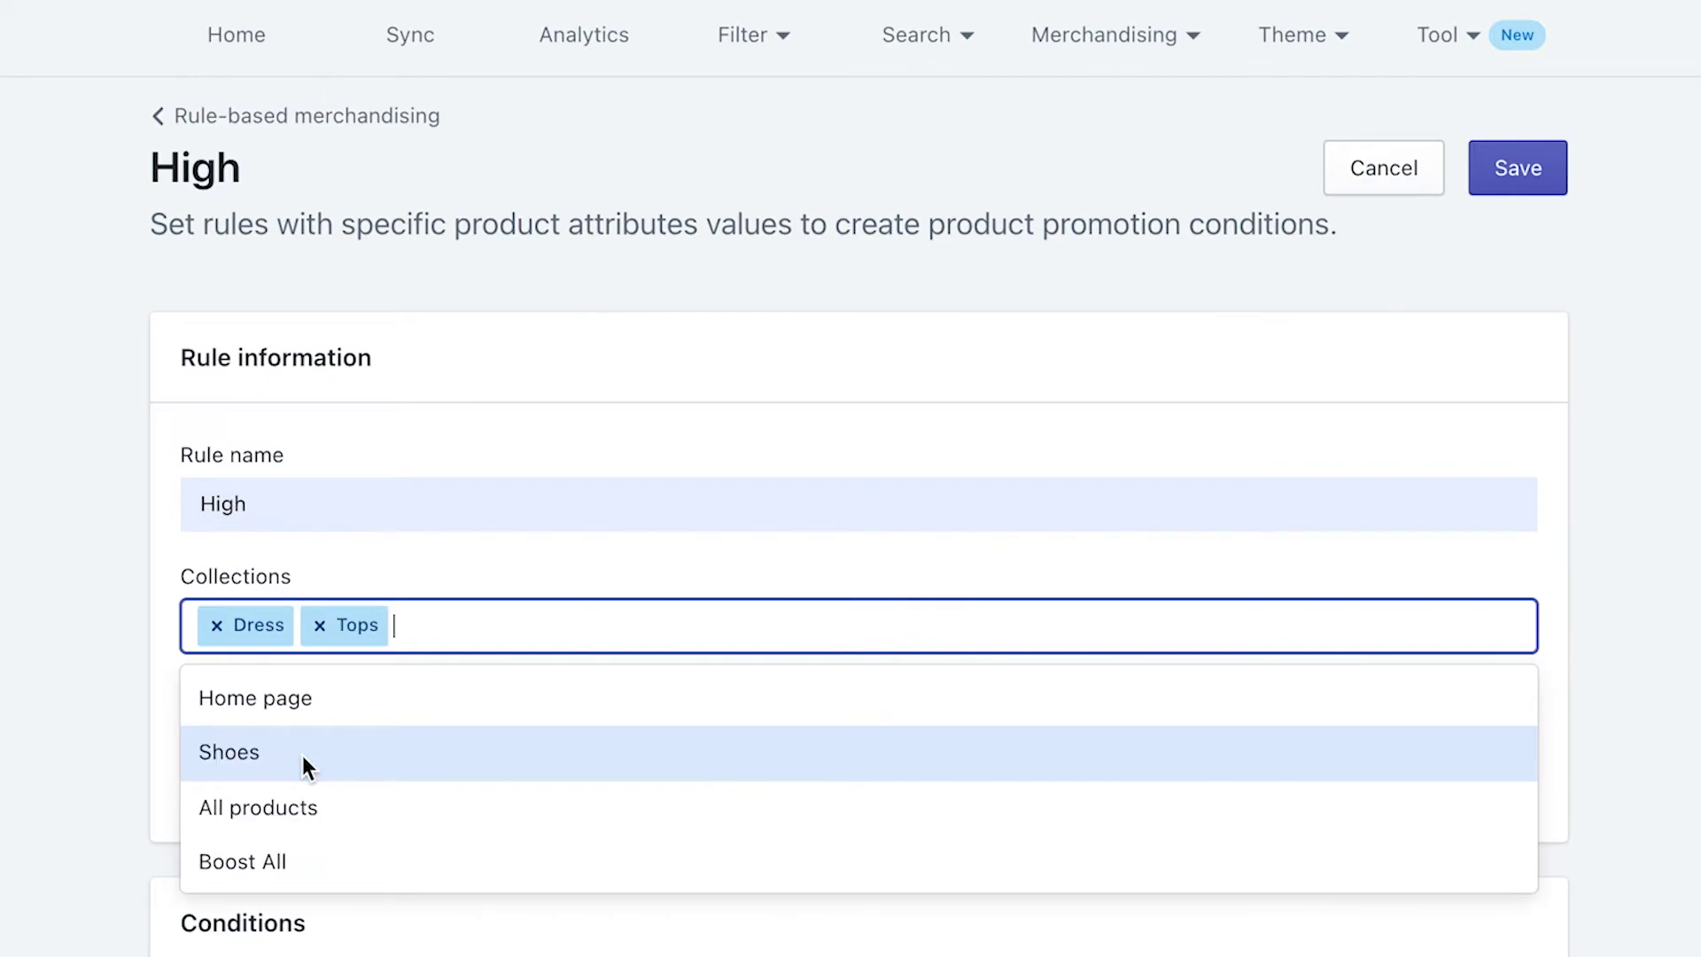
{"action": "left_click", "coordinate": [320, 626]}
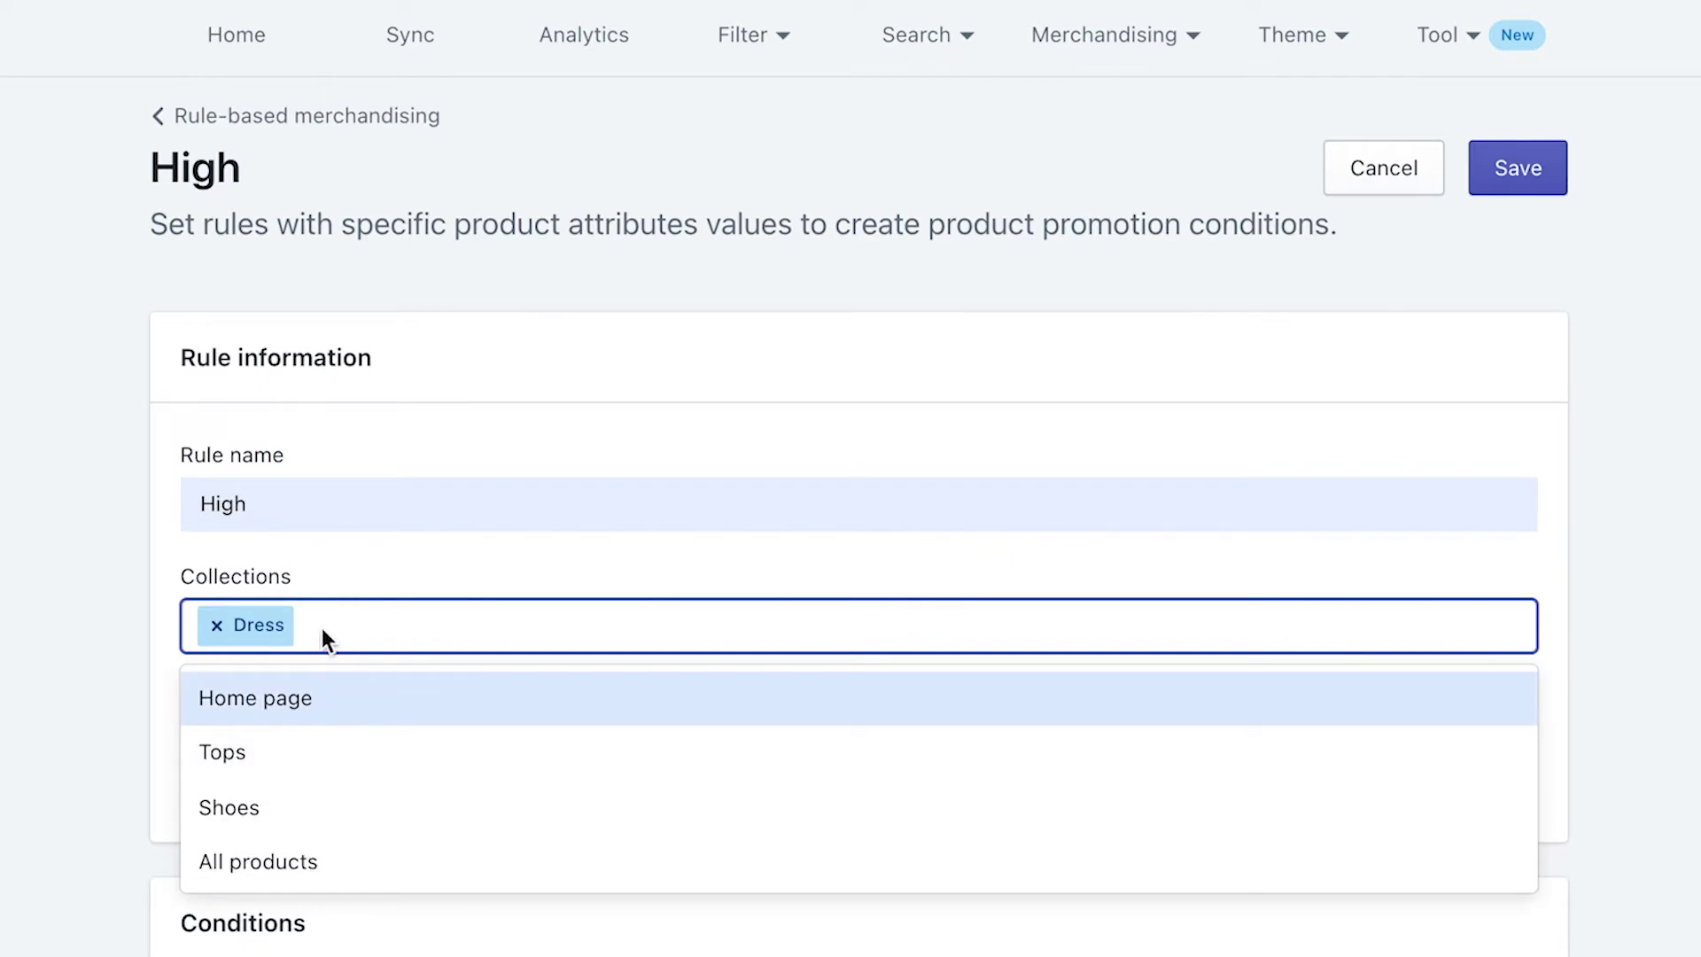
{"action": "left_click", "coordinate": [397, 567]}
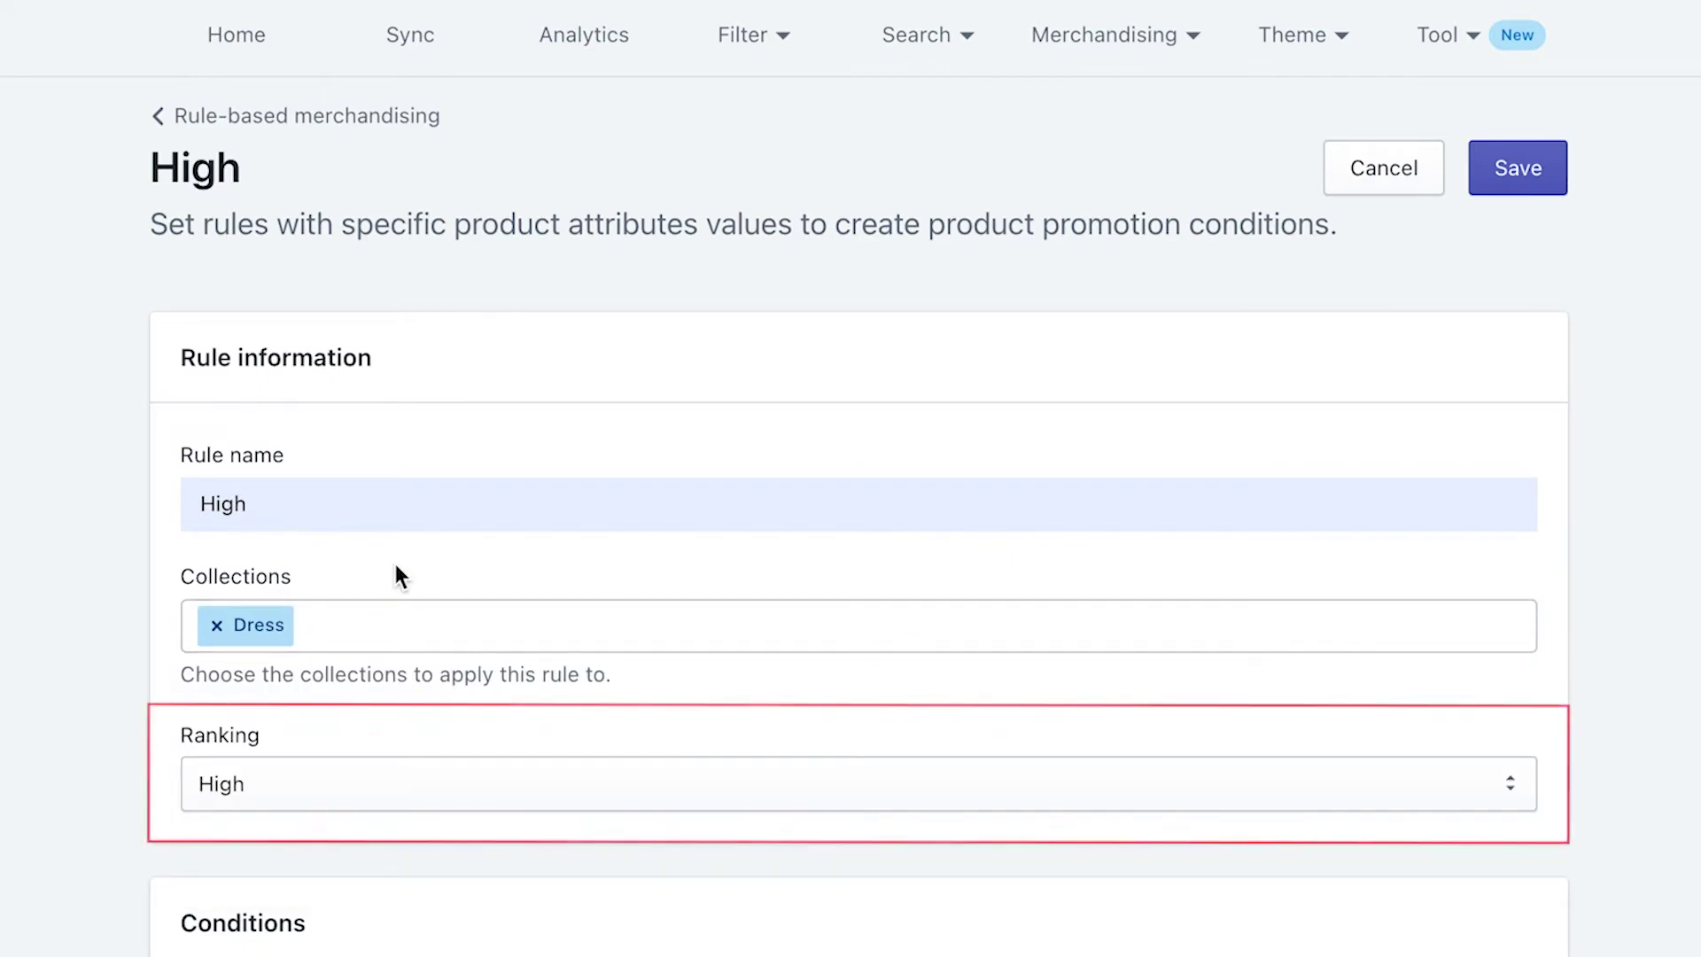
{"action": "left_click", "coordinate": [397, 772]}
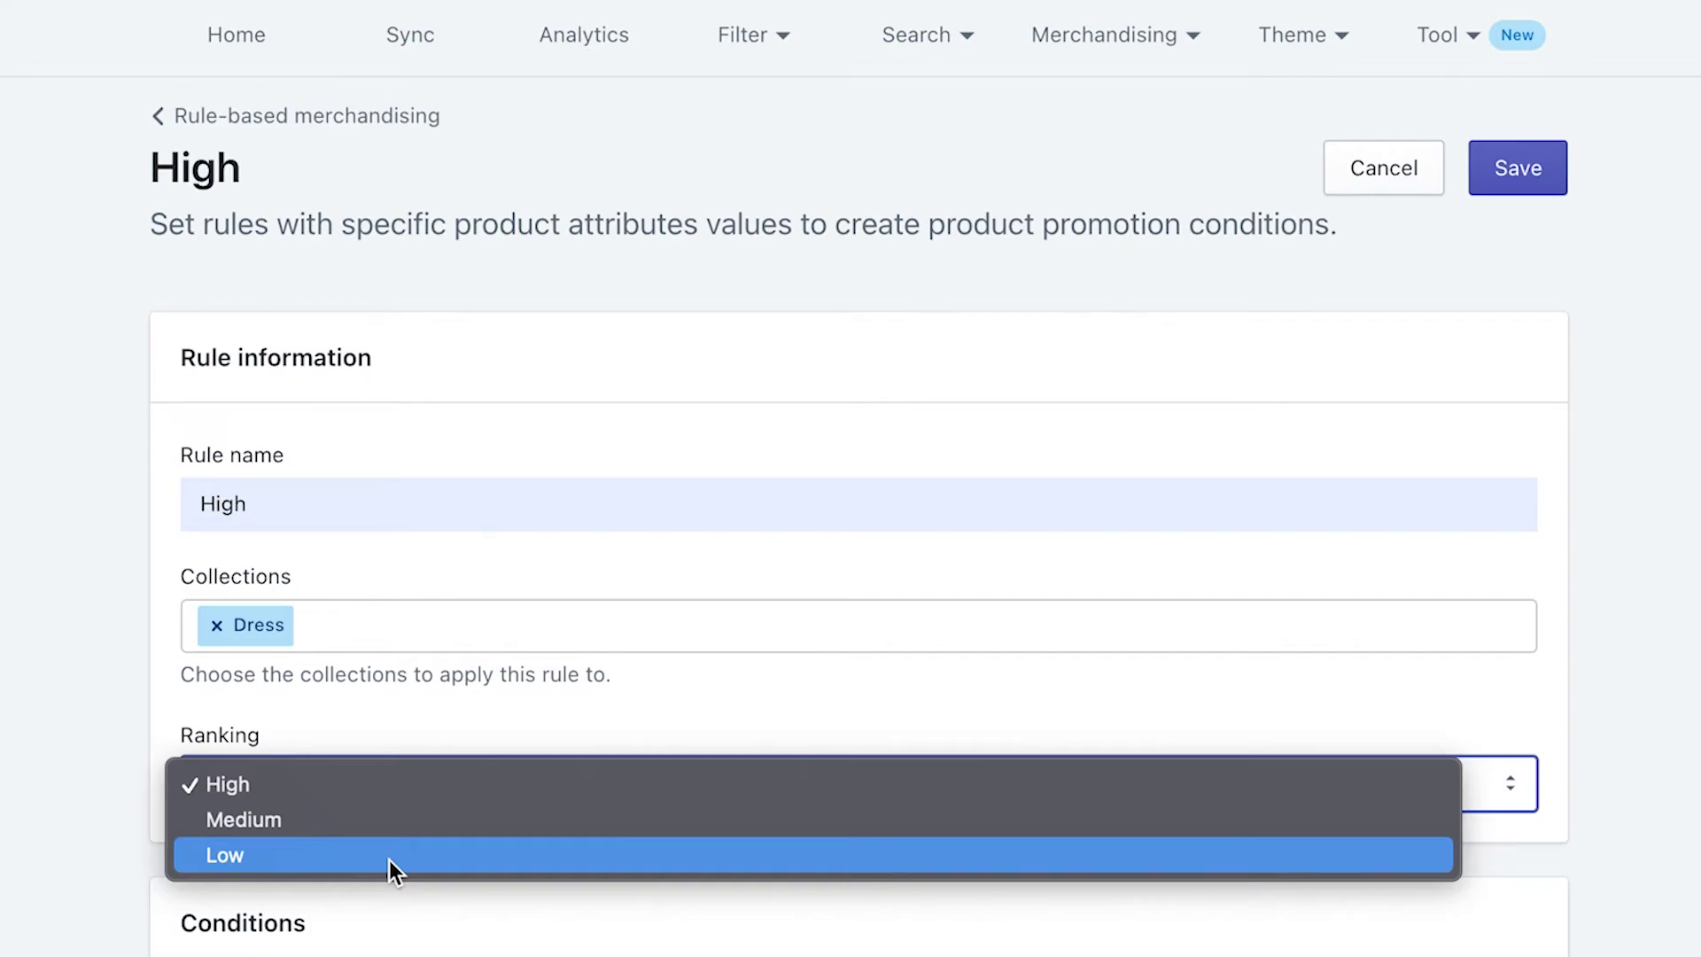
{"action": "left_click", "coordinate": [356, 794]}
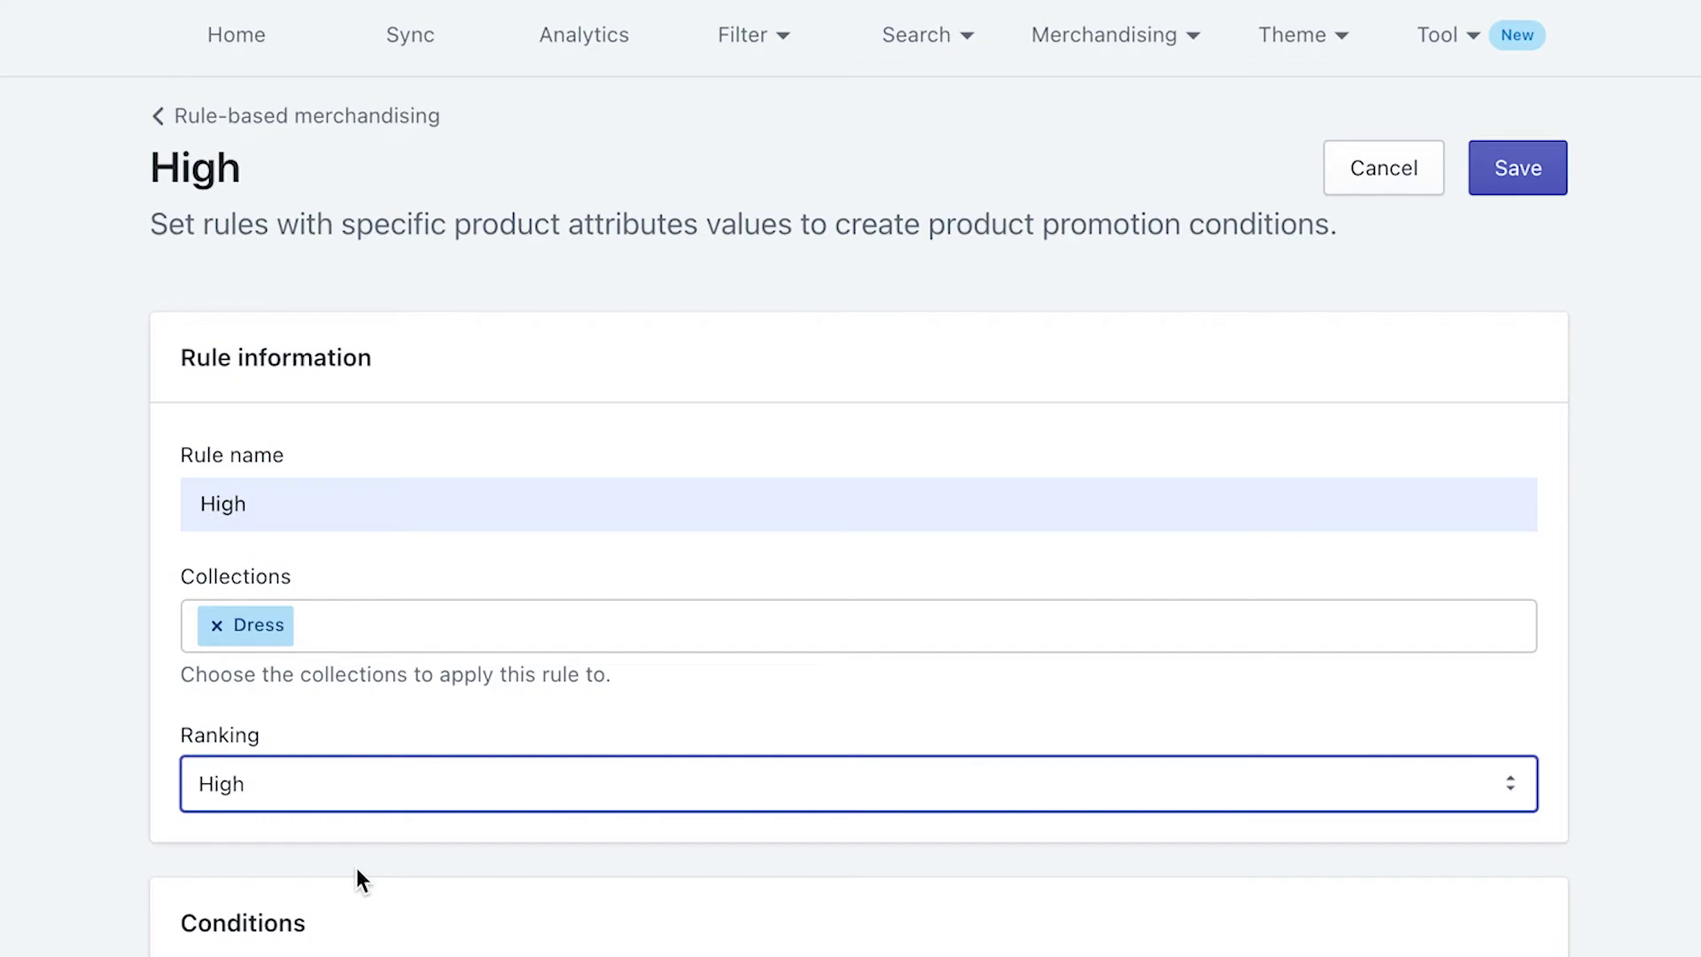
- Make products match any conditions and define the first condition as Product vendor is equal to Gucci
{"action": "scroll", "coordinate": [358, 877], "scroll_direction": "down", "scroll_amount": 6}
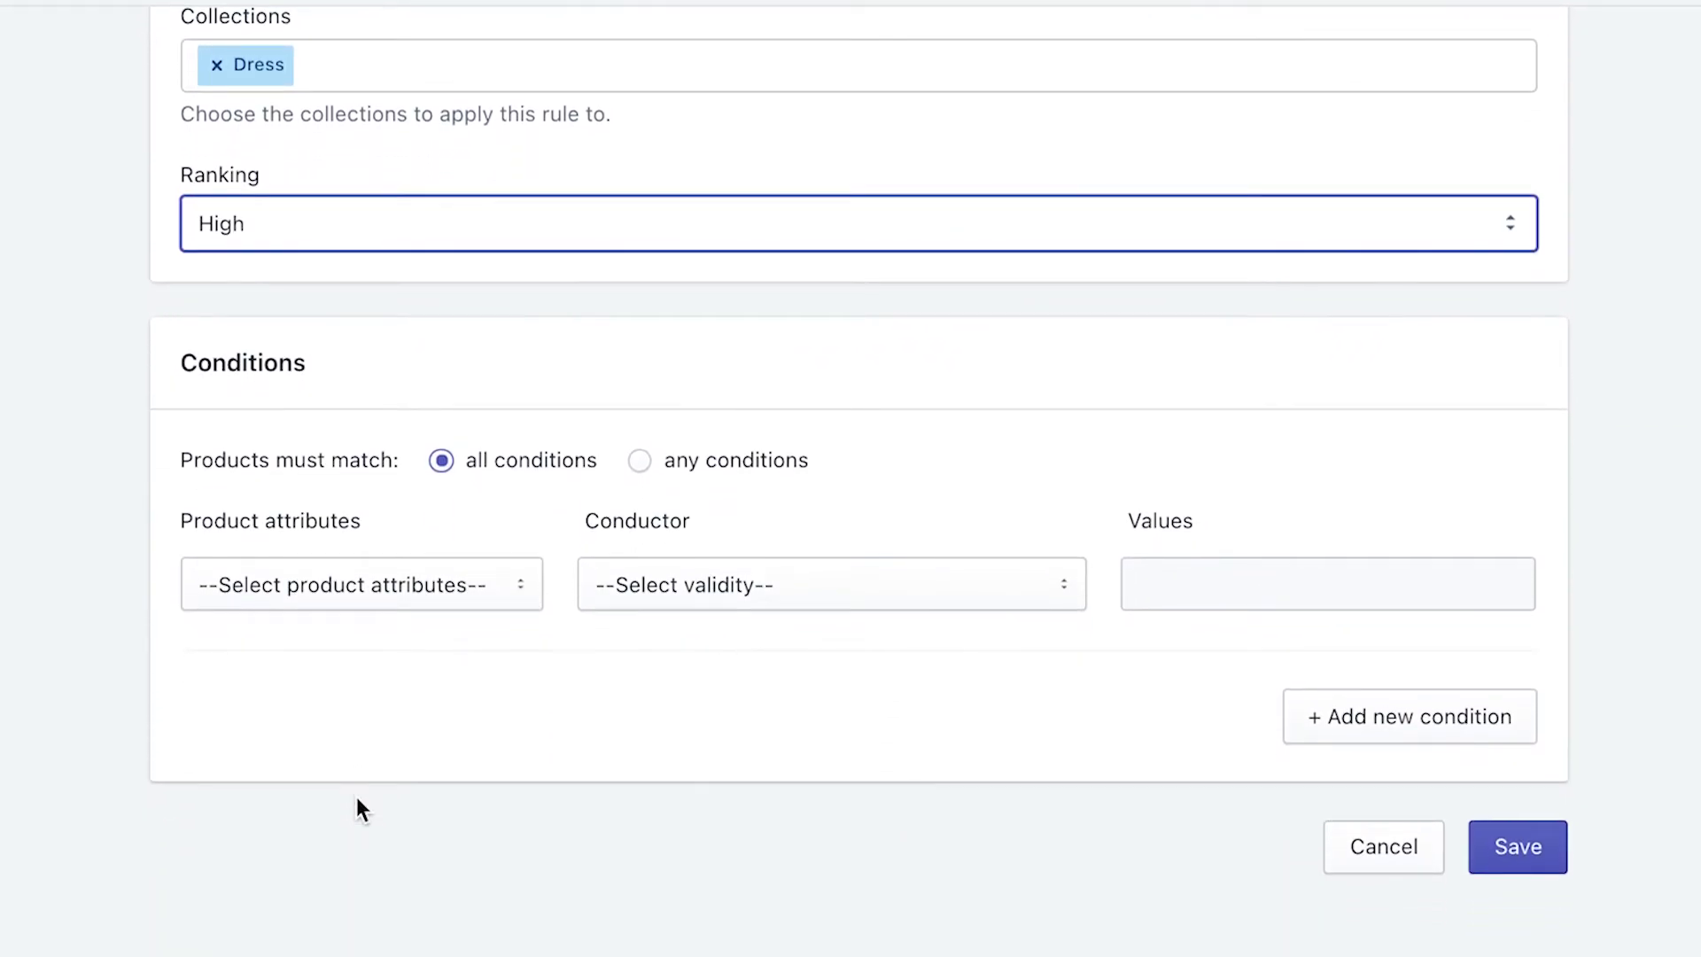
{"action": "scroll", "coordinate": [356, 797], "scroll_direction": "down", "scroll_amount": 1}
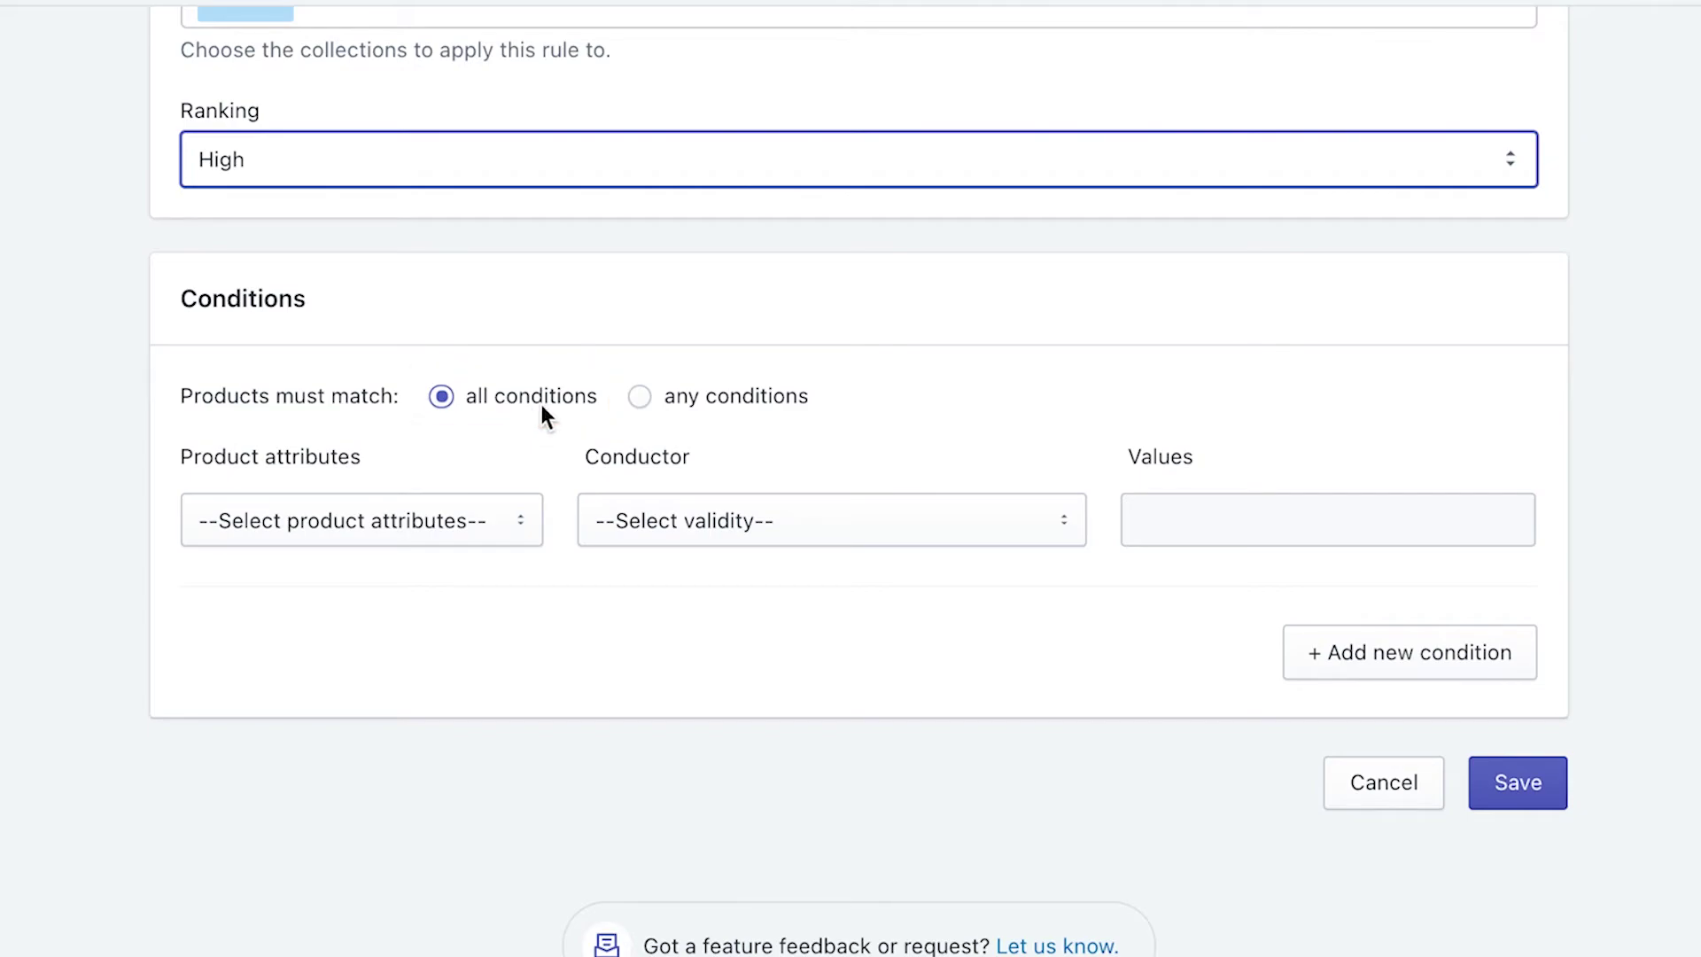
{"action": "left_click", "coordinate": [642, 399]}
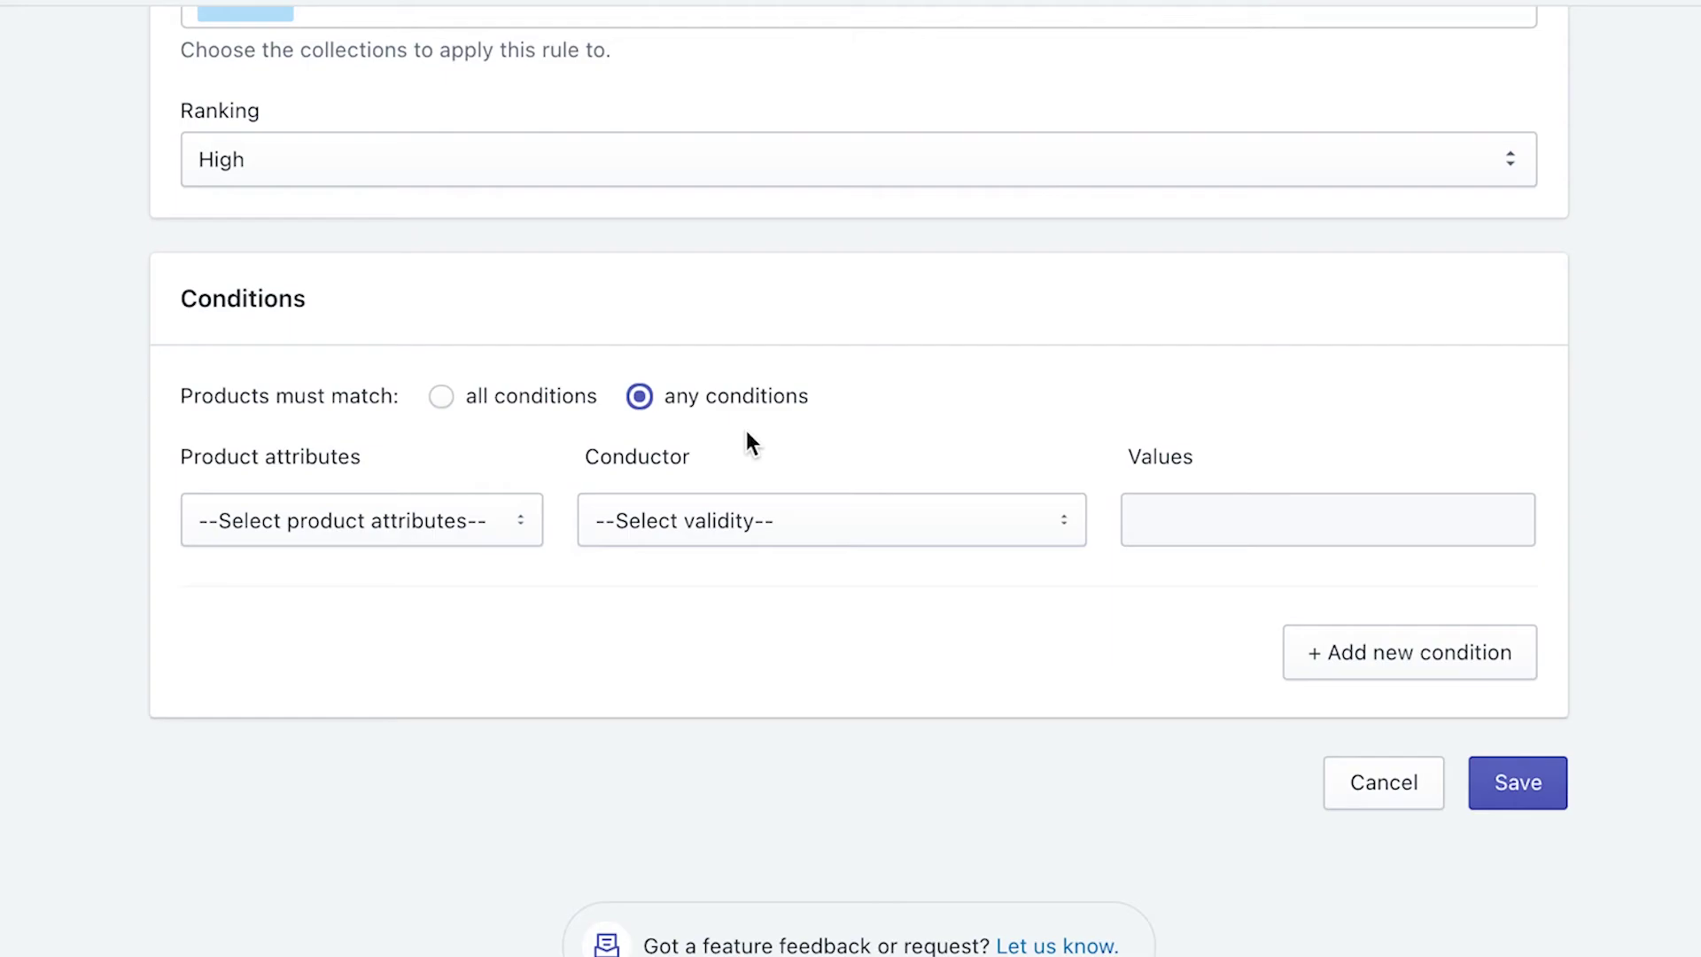
{"action": "left_click", "coordinate": [519, 523]}
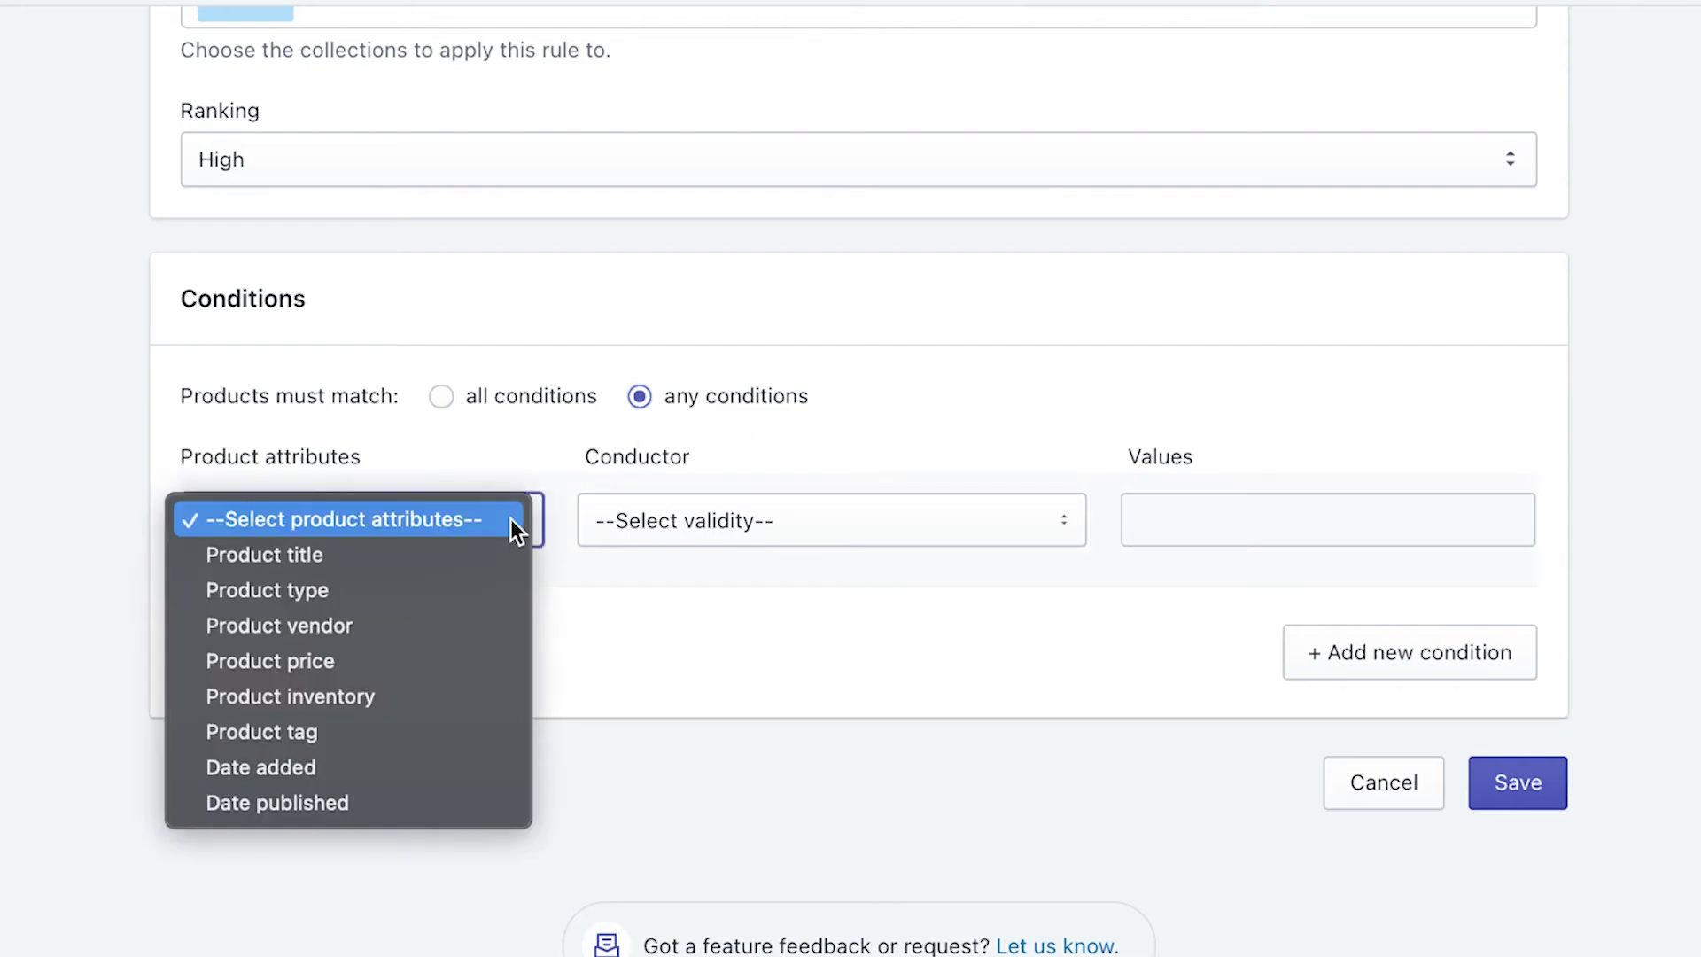
{"action": "left_click", "coordinate": [491, 625]}
{"action": "left_click", "coordinate": [719, 525]}
{"action": "left_click", "coordinate": [720, 525]}
{"action": "left_click", "coordinate": [1232, 514]}
{"action": "type", "text": "Gucci"}
- Add a second condition, Product title contains "white", and save the rule
{"action": "left_click", "coordinate": [1321, 655]}
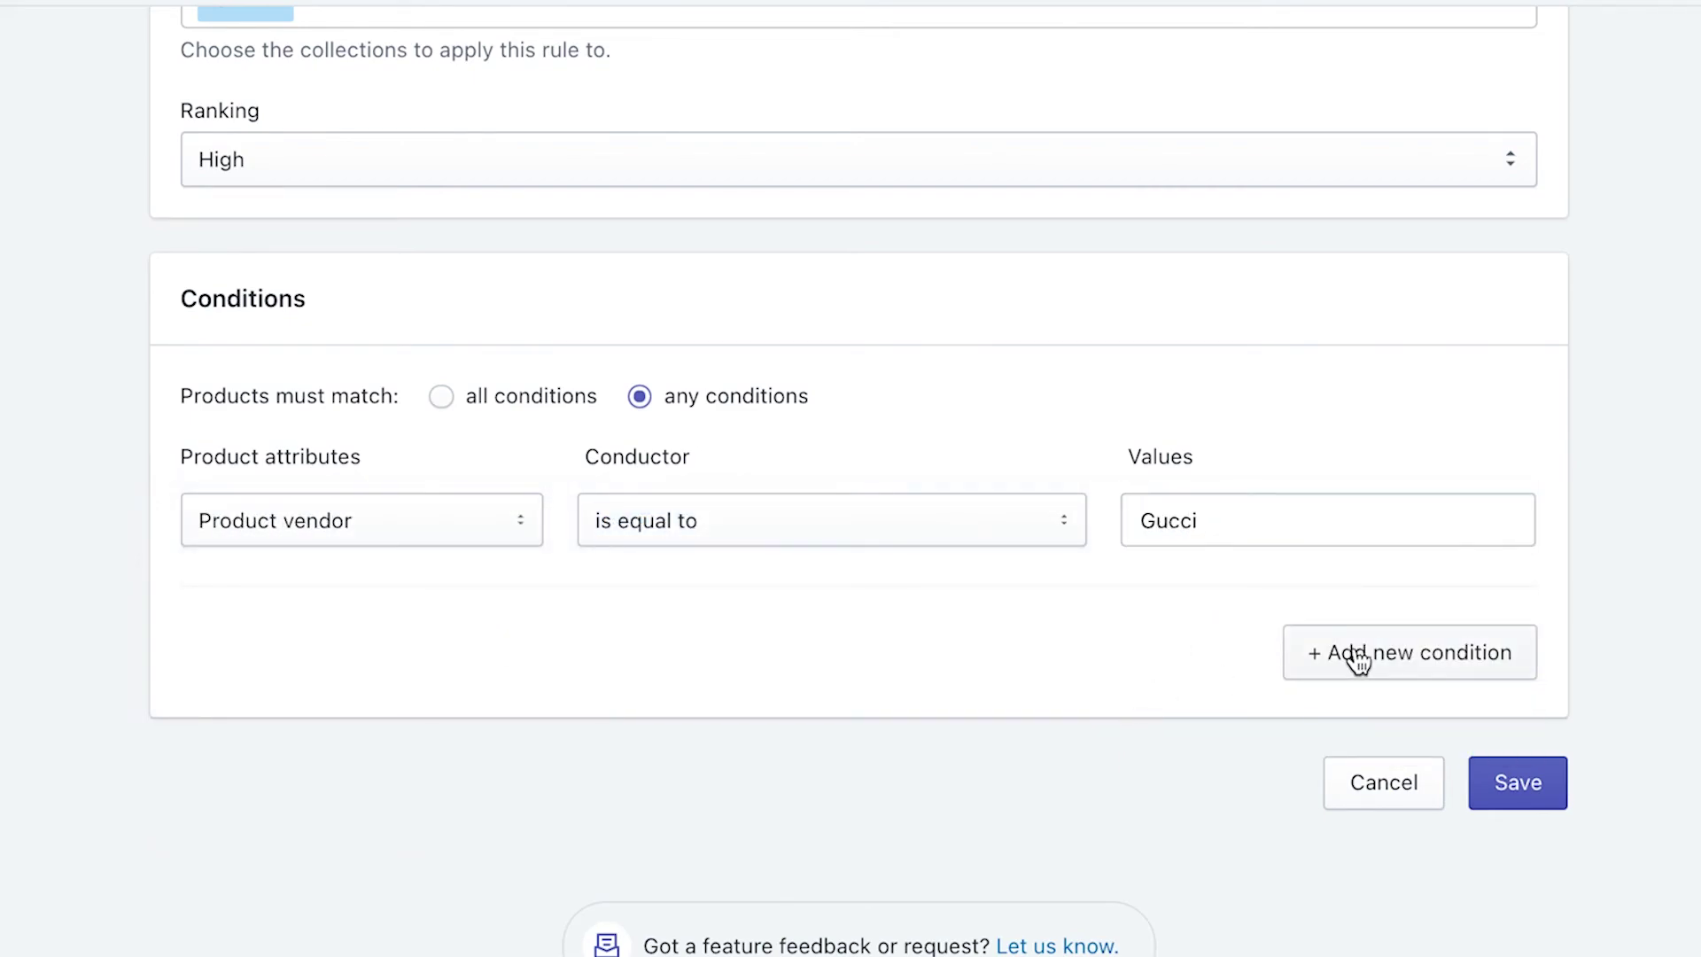
{"action": "left_click", "coordinate": [400, 665]}
{"action": "left_click", "coordinate": [406, 687]}
{"action": "left_click", "coordinate": [691, 674]}
{"action": "left_click", "coordinate": [704, 724]}
{"action": "left_click", "coordinate": [1153, 653]}
{"action": "type", "text": "white"}
{"action": "left_click", "coordinate": [1130, 783]}
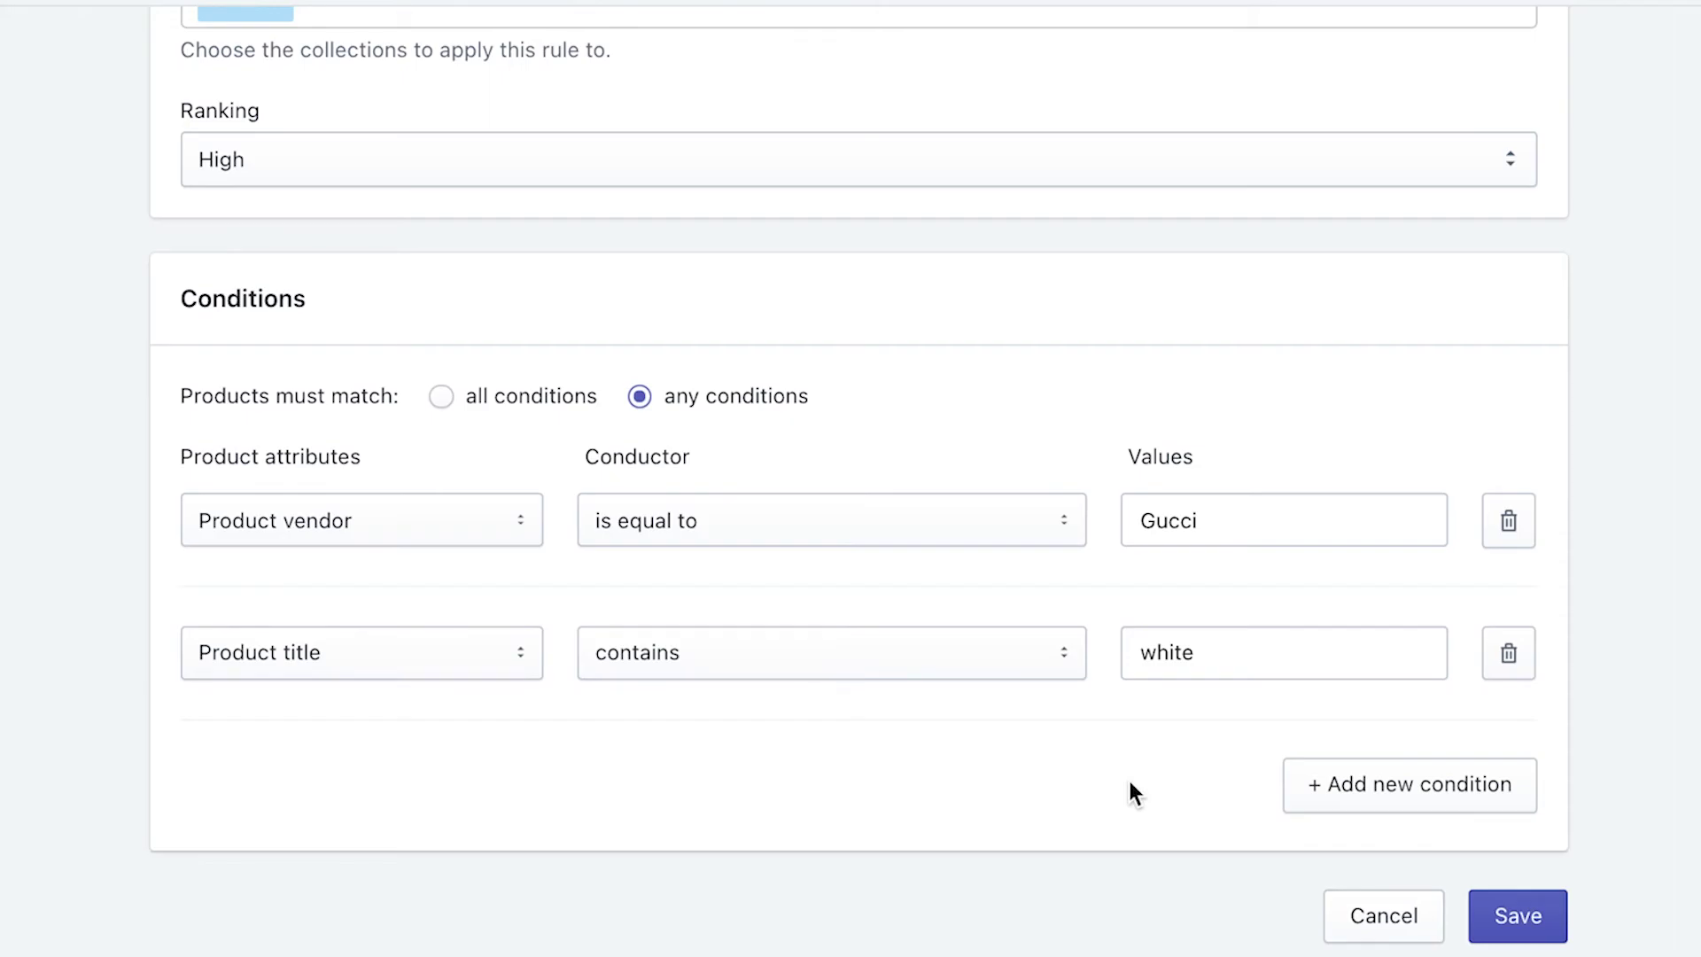
{"action": "left_click", "coordinate": [1518, 916]}
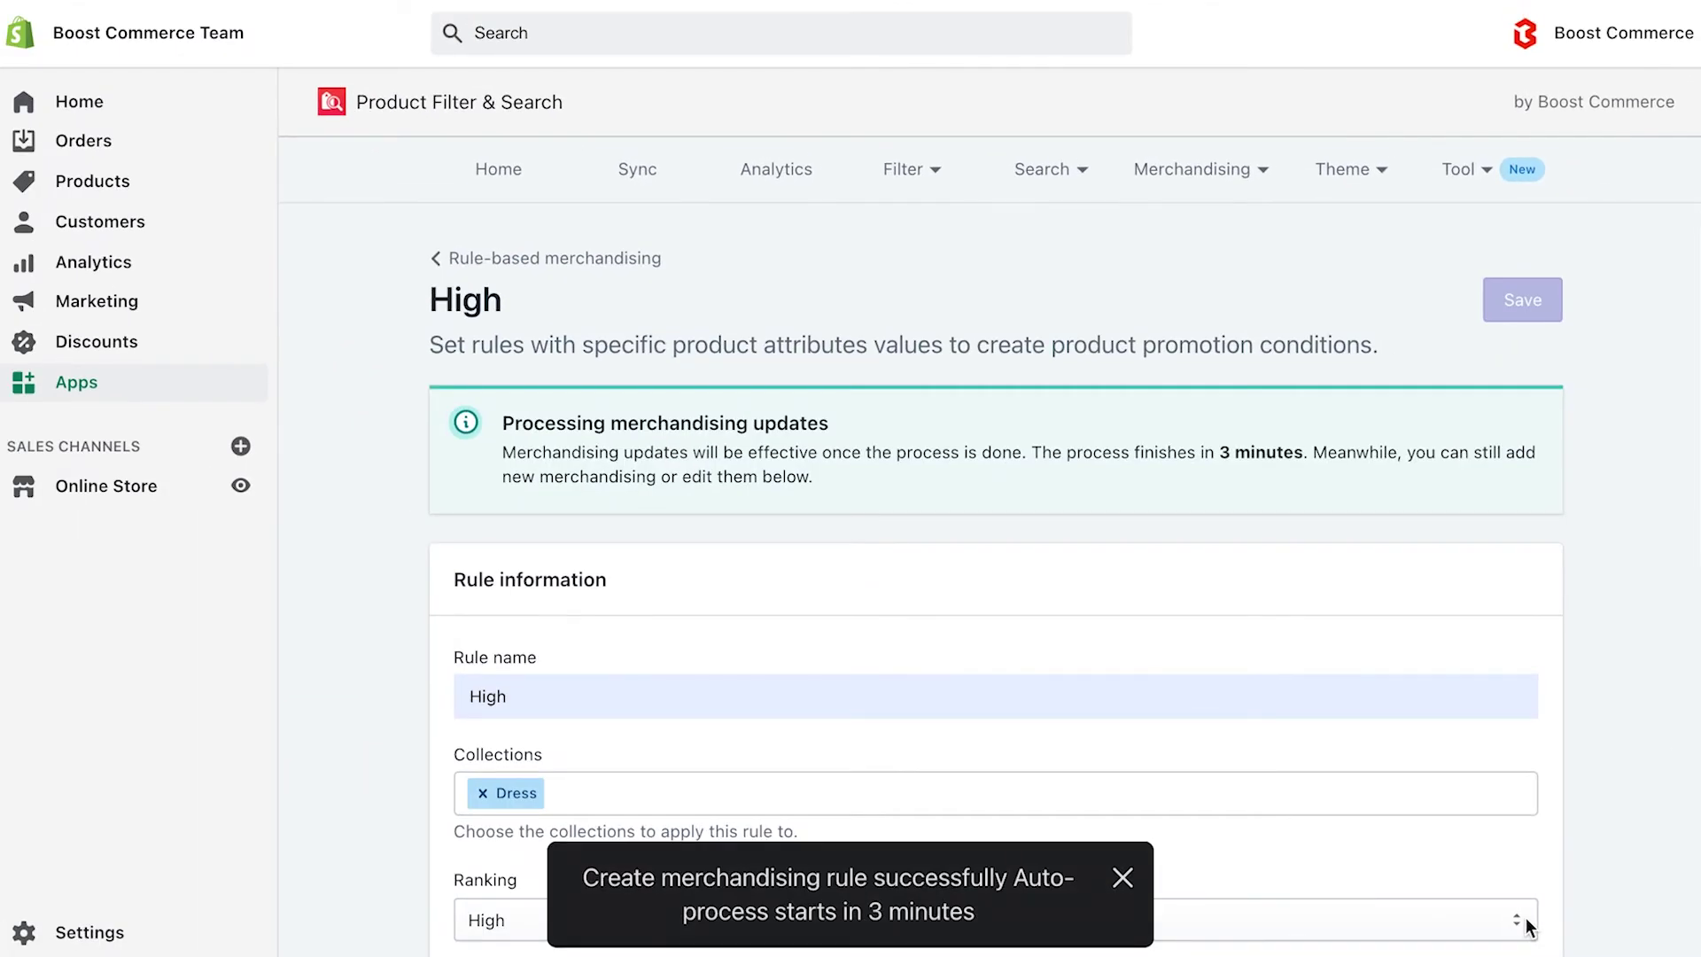
{"action": "left_click_drag", "start_coordinate": [1217, 452], "coordinate": [1337, 459]}
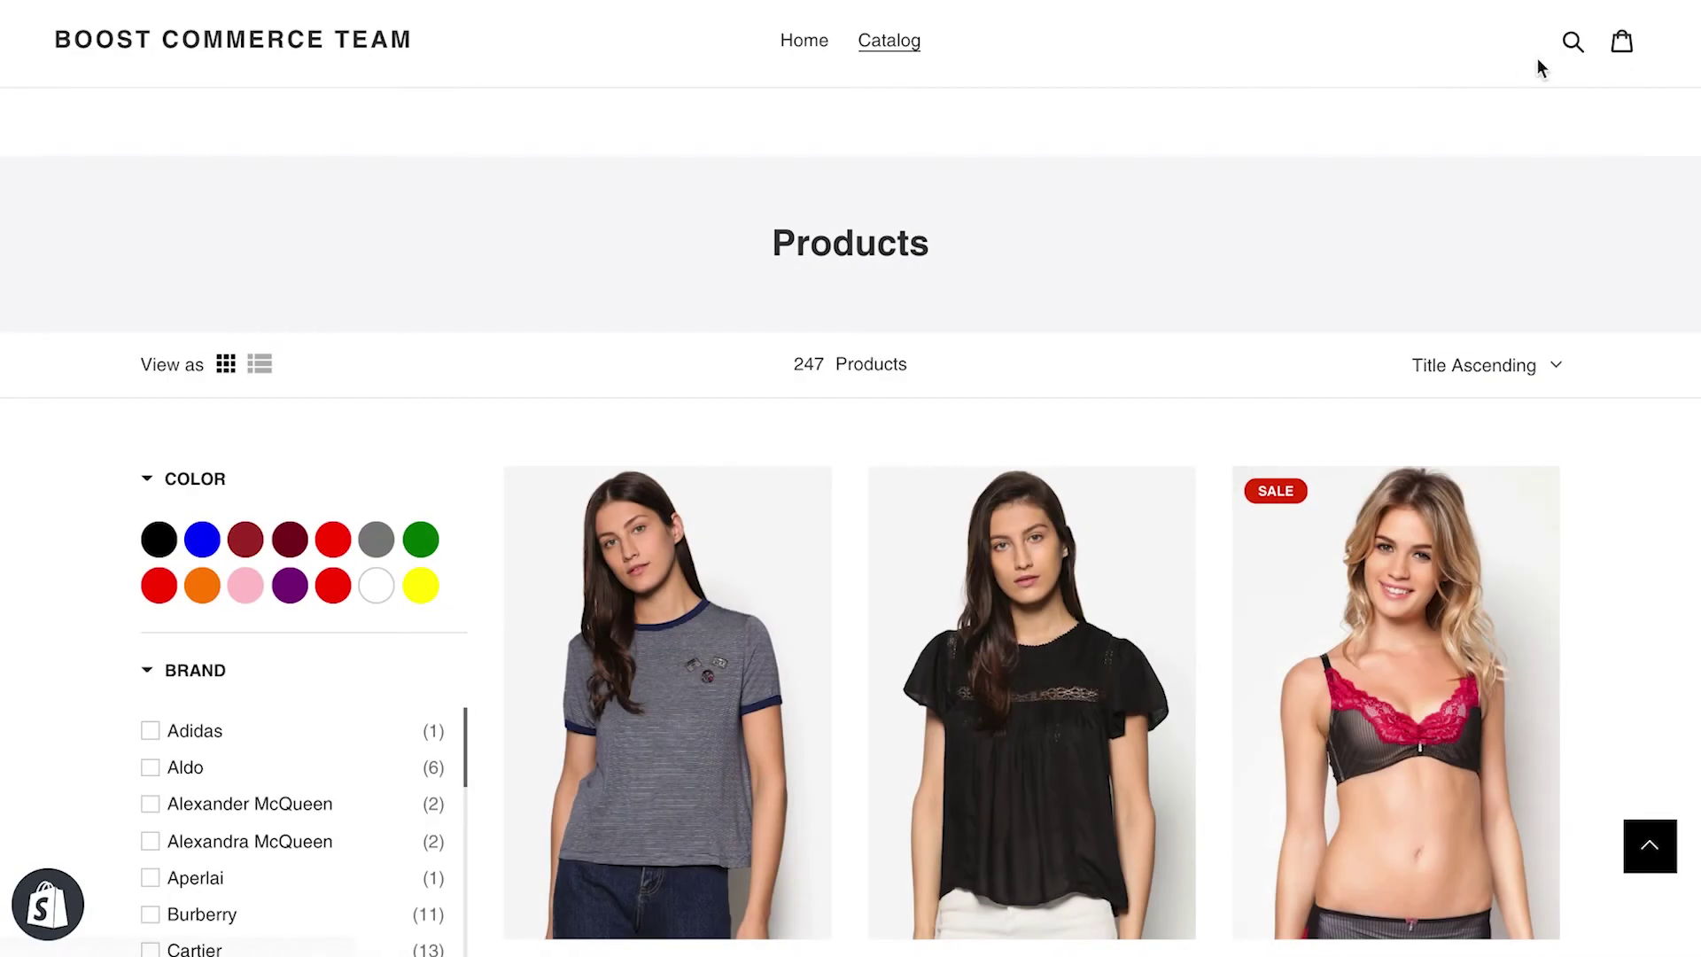
- Search the storefront for "dress" and check the top results for "White" in the titles and Gucci as vendor
{"action": "left_click", "coordinate": [1575, 44]}
{"action": "type", "text": "dress"}
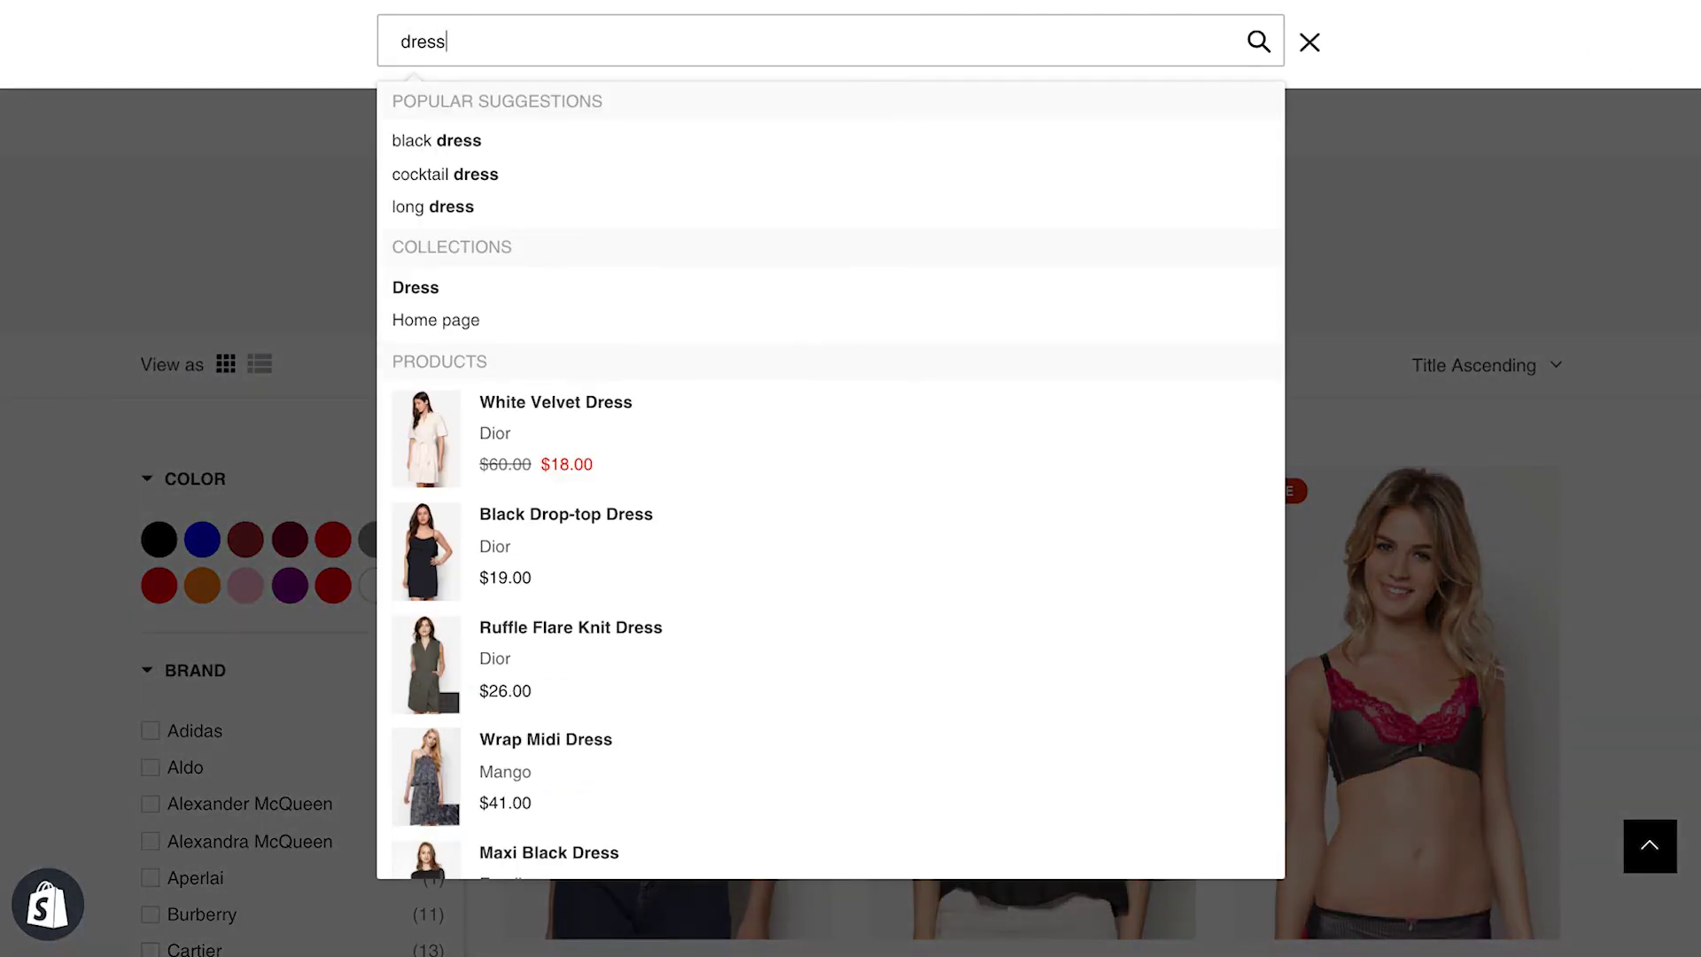
{"action": "key", "text": "Return"}
{"action": "scroll", "coordinate": [1249, 487], "scroll_direction": "down", "scroll_amount": 3}
{"action": "scroll", "coordinate": [1249, 494], "scroll_direction": "down", "scroll_amount": 3}
{"action": "left_click_drag", "start_coordinate": [504, 654], "coordinate": [555, 660]}
{"action": "double_click", "coordinate": [868, 654]}
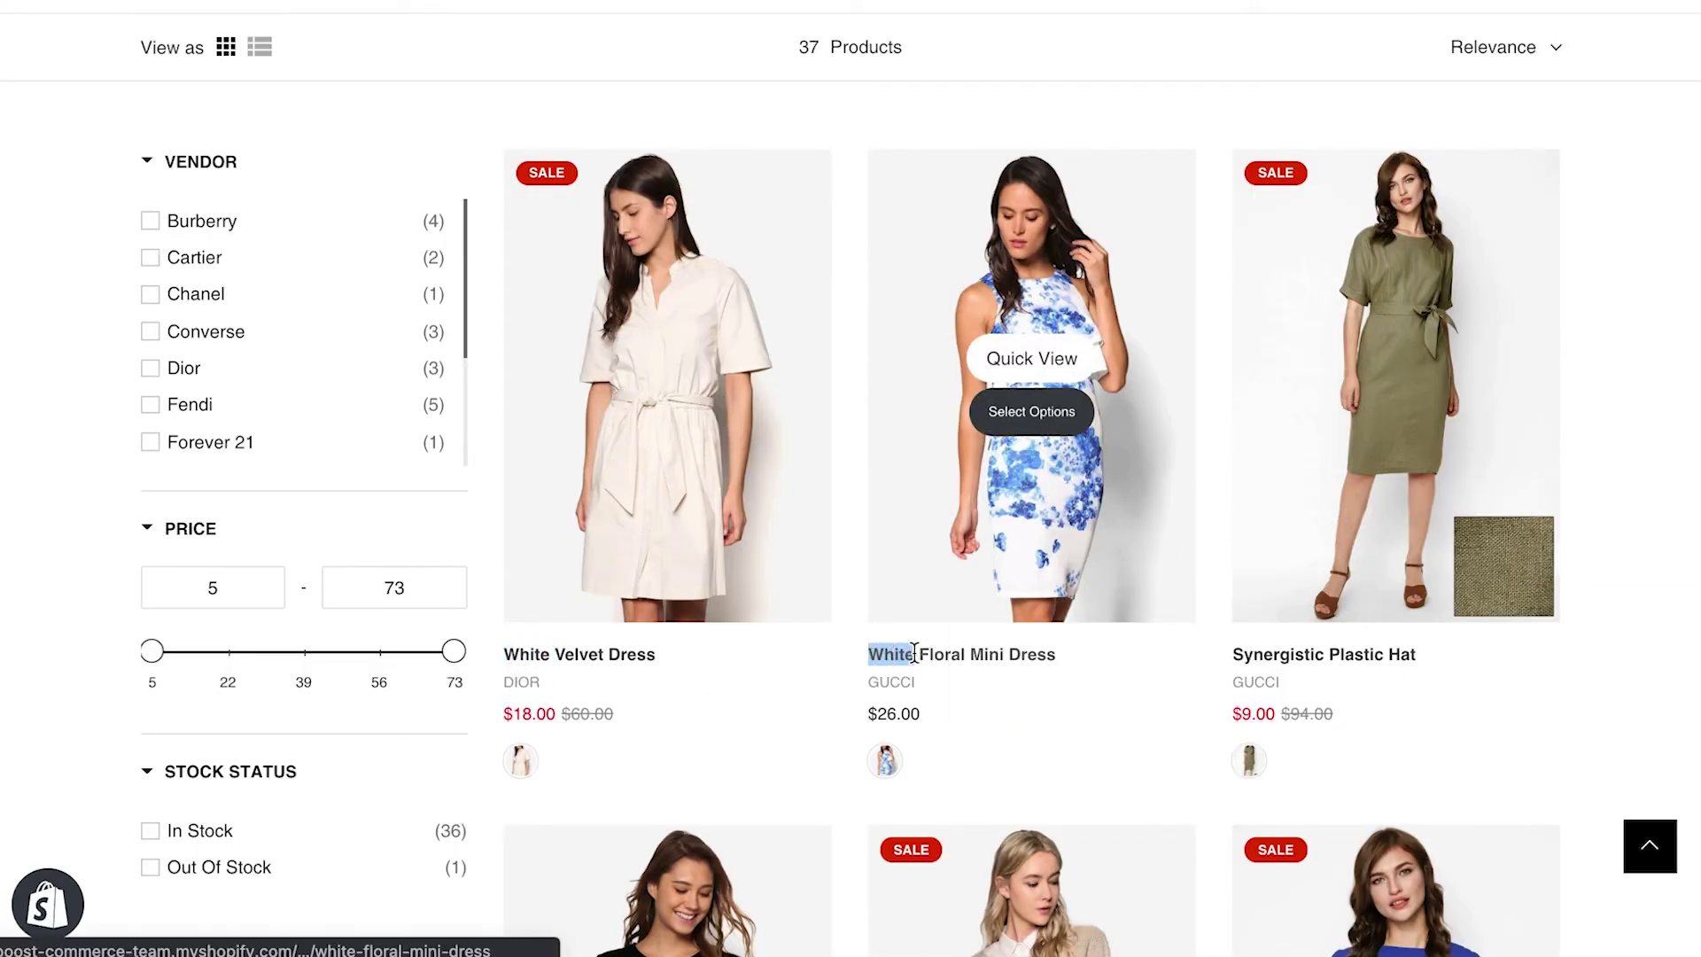
{"action": "double_click", "coordinate": [871, 681]}
{"action": "left_click_drag", "start_coordinate": [1293, 682], "coordinate": [1223, 680]}
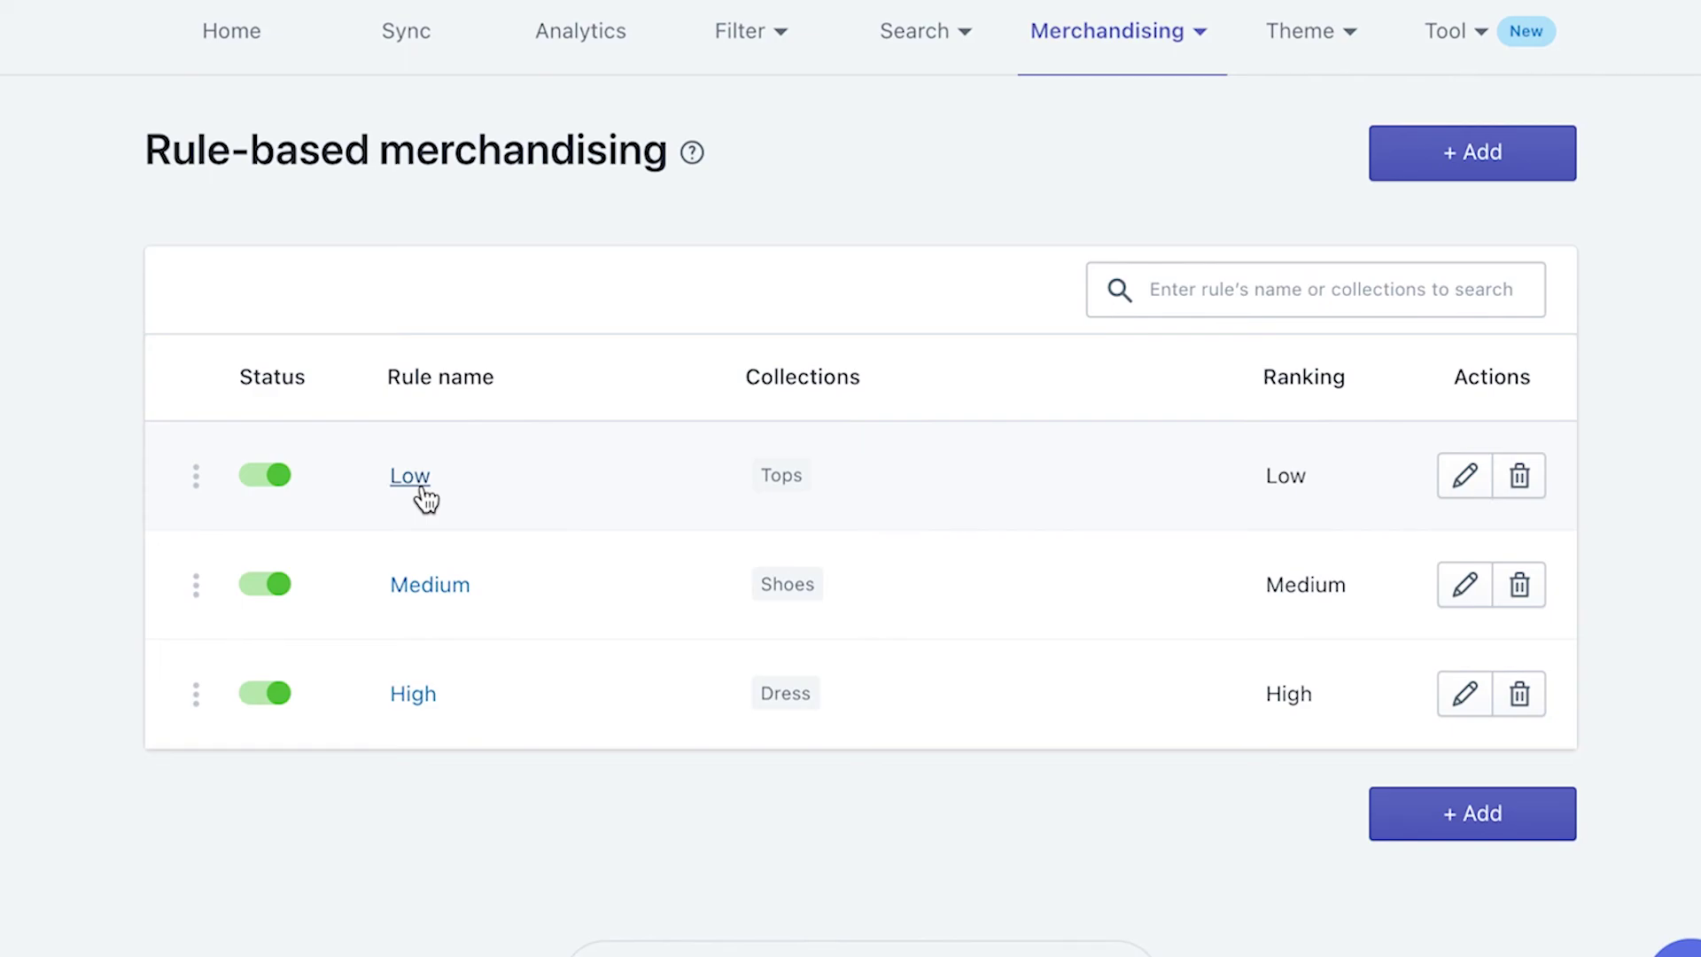
- Move the High rule to the top of the rule list, and search the rules for "low" before clearing the search
{"action": "left_click_drag", "start_coordinate": [196, 694], "coordinate": [190, 463]}
{"action": "type", "text": "low"}
{"action": "key", "text": "ctrl+a"}
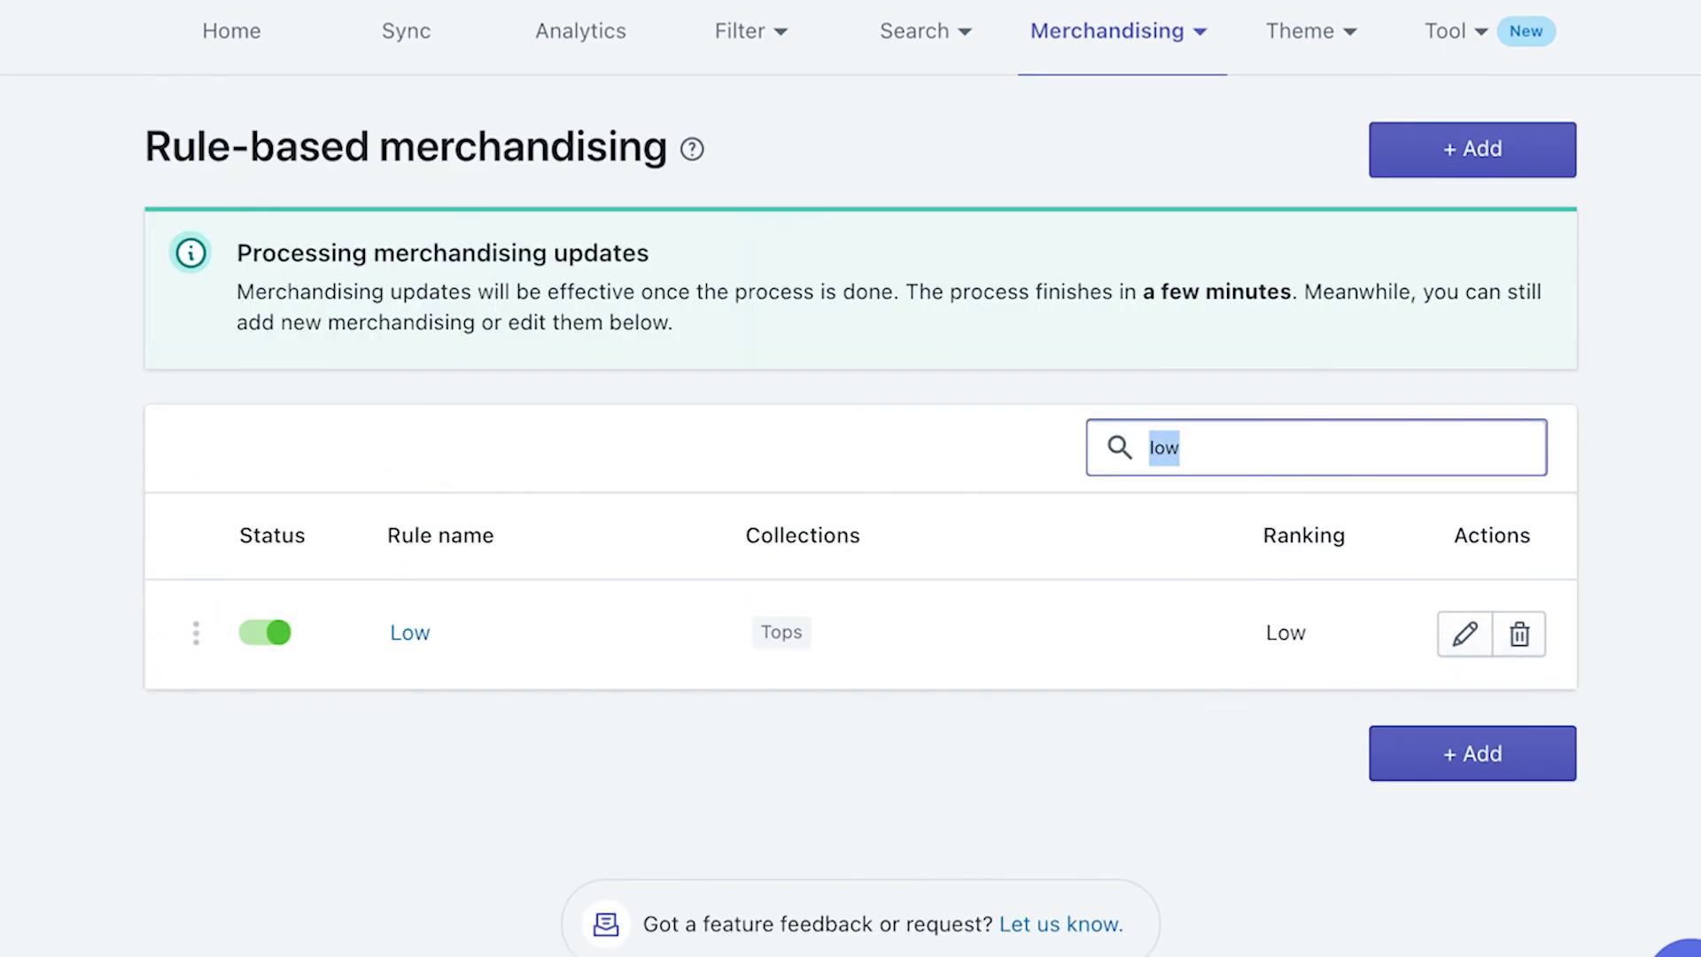
{"action": "key", "text": "BackSpace"}
- Open the High rule for editing, return to the rule list without changes, and delete that rule
{"action": "scroll", "coordinate": [1336, 421], "scroll_direction": "down", "scroll_amount": 2}
{"action": "left_click", "coordinate": [1471, 496]}
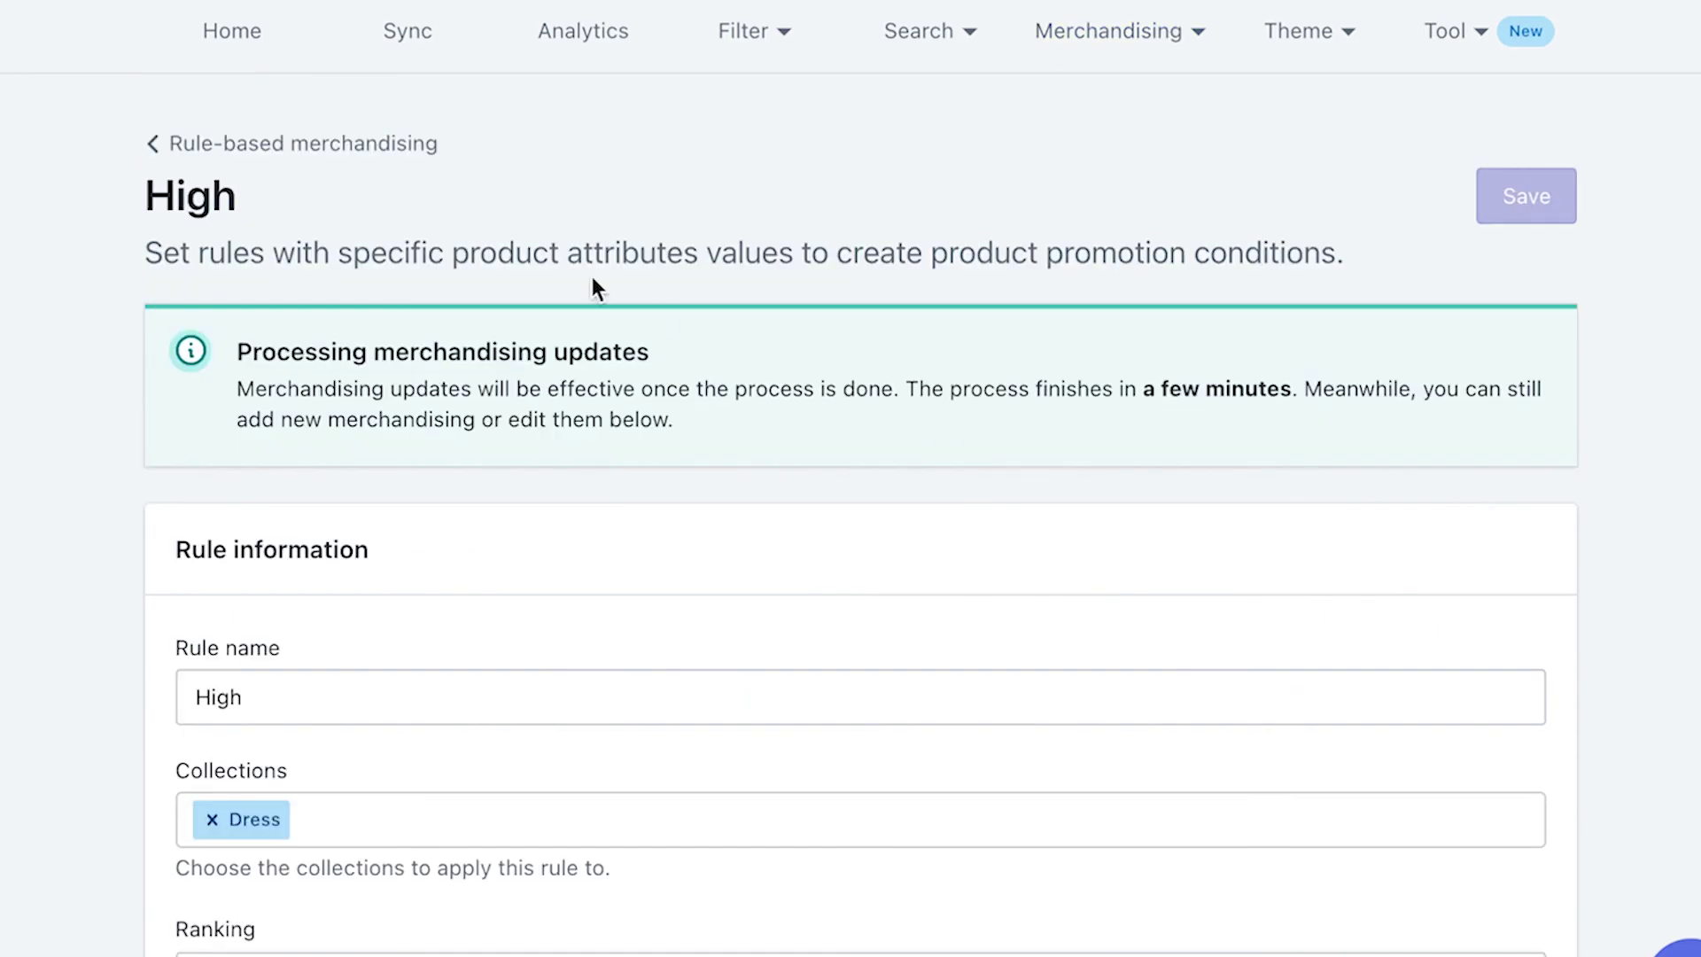
{"action": "left_click", "coordinate": [262, 148]}
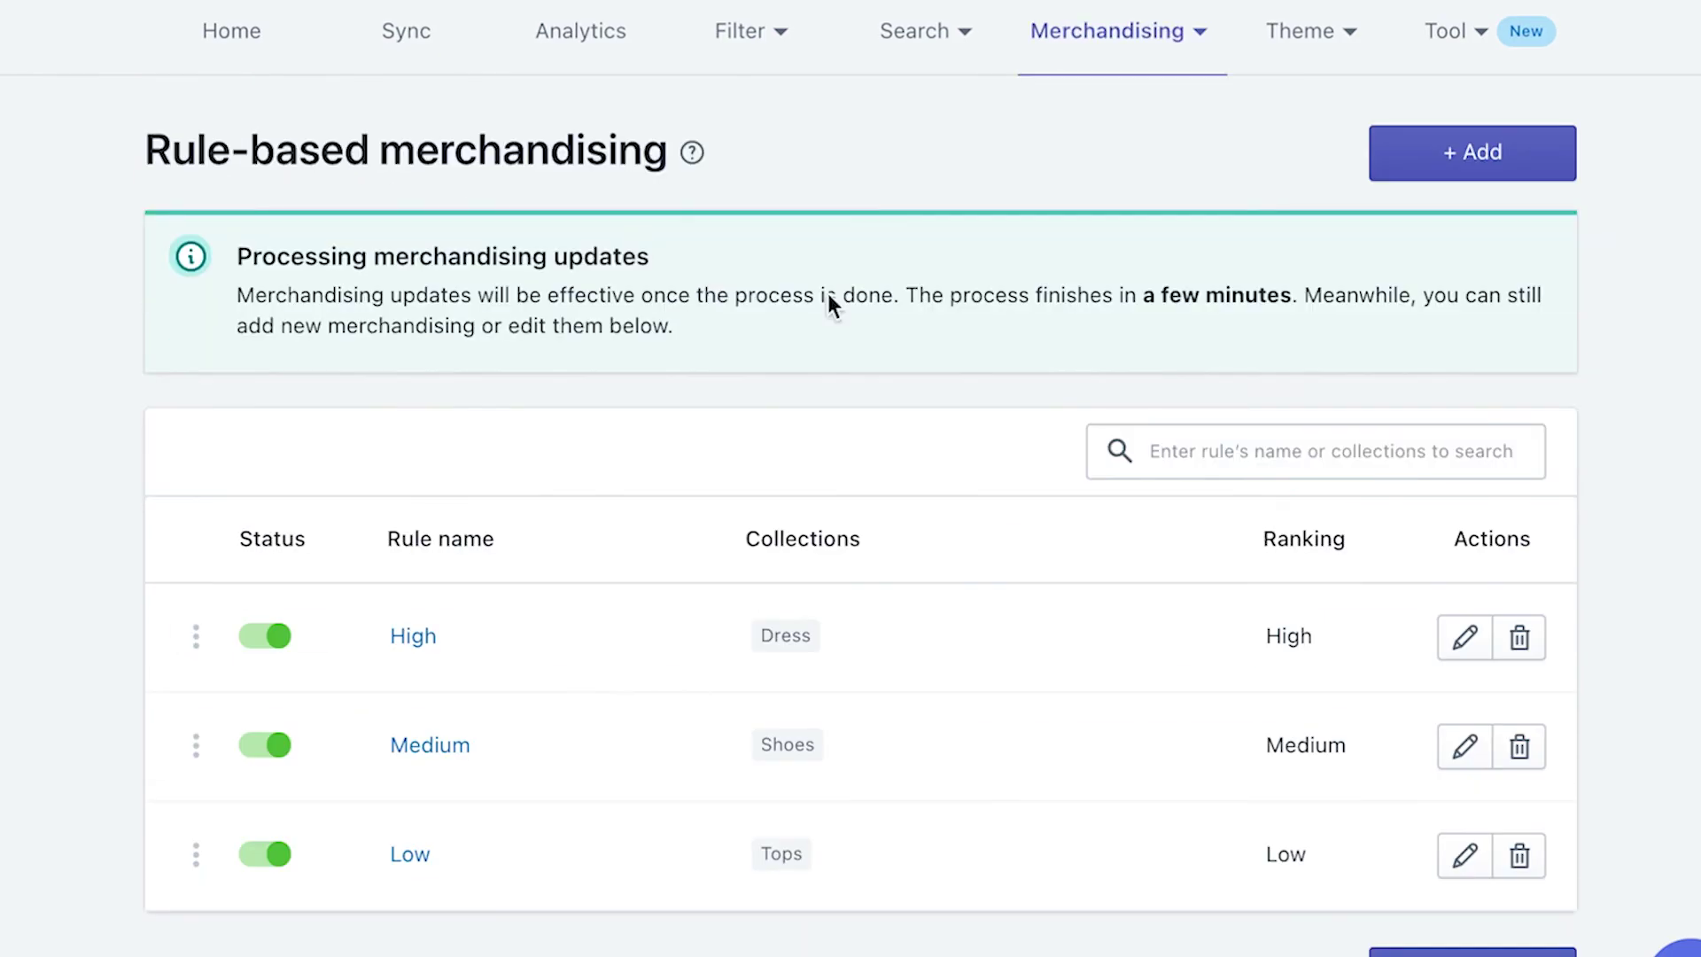
{"action": "left_click", "coordinate": [1521, 639]}
{"action": "left_click", "coordinate": [1291, 420]}
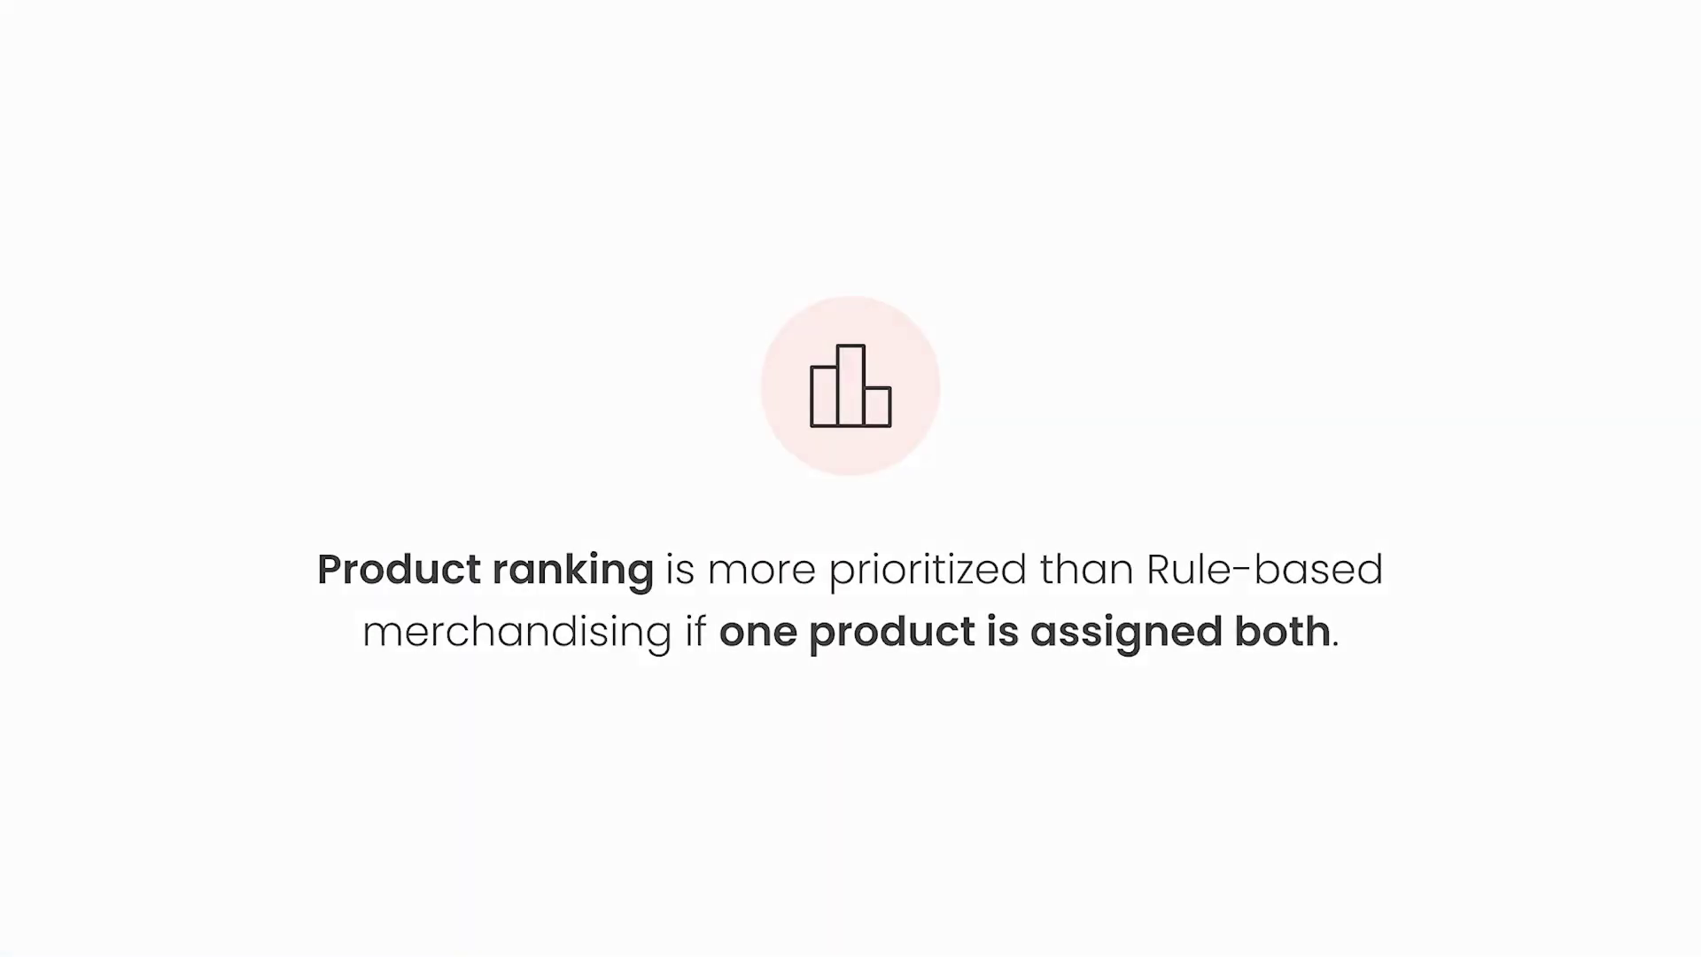